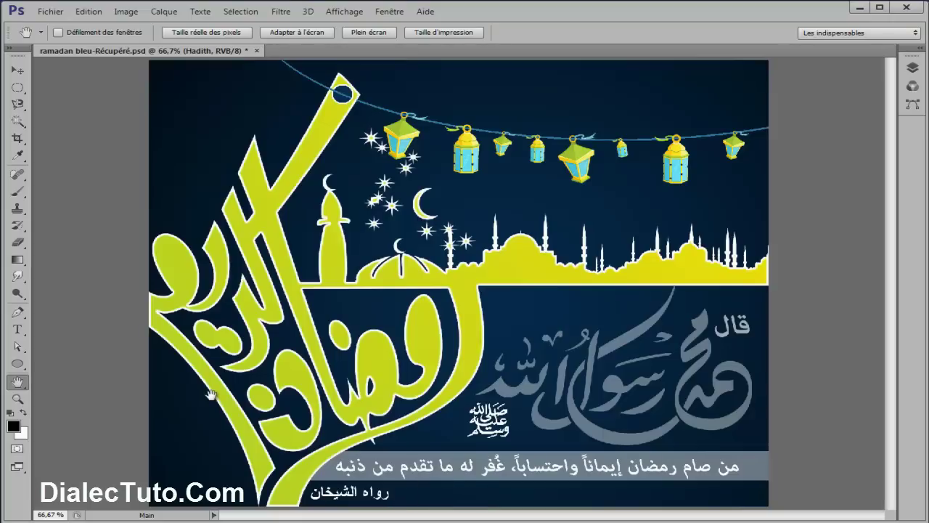
# Step: Create a blank 1 280 x 1 024 px document from the Web preset
pyautogui.click(51, 12)
pyautogui.click(55, 25)
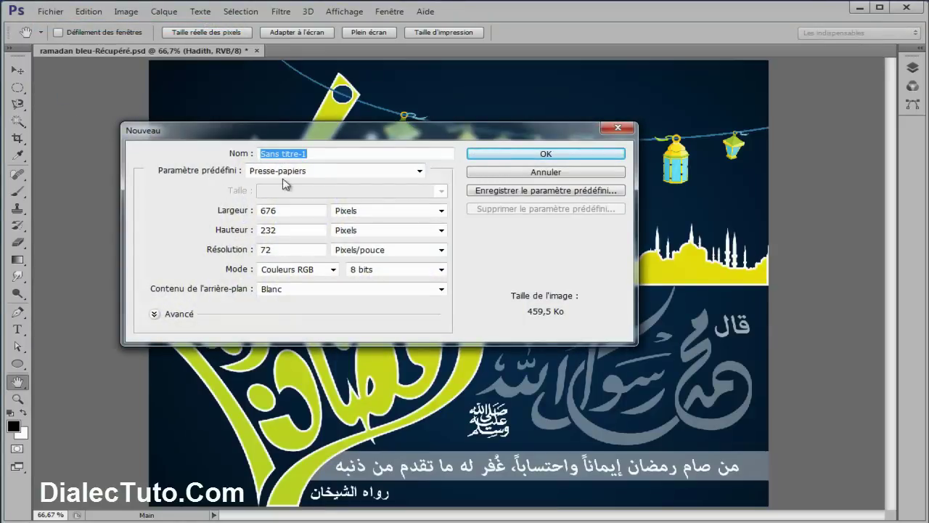
pyautogui.click(308, 174)
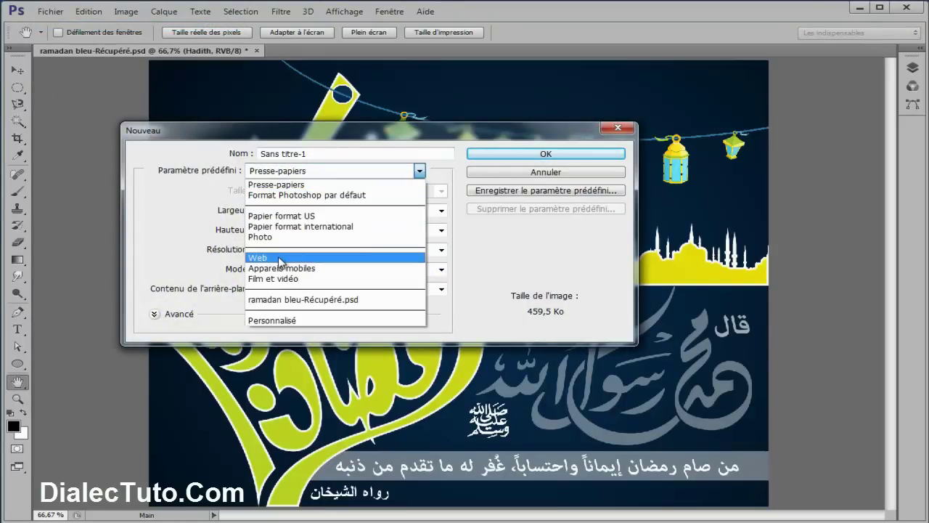
pyautogui.click(279, 258)
pyautogui.click(300, 192)
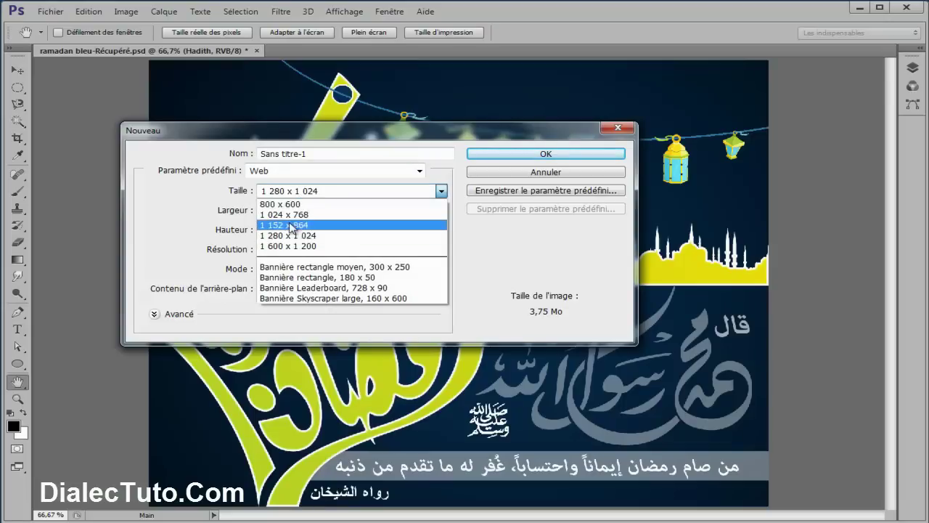
pyautogui.click(334, 241)
pyautogui.click(516, 154)
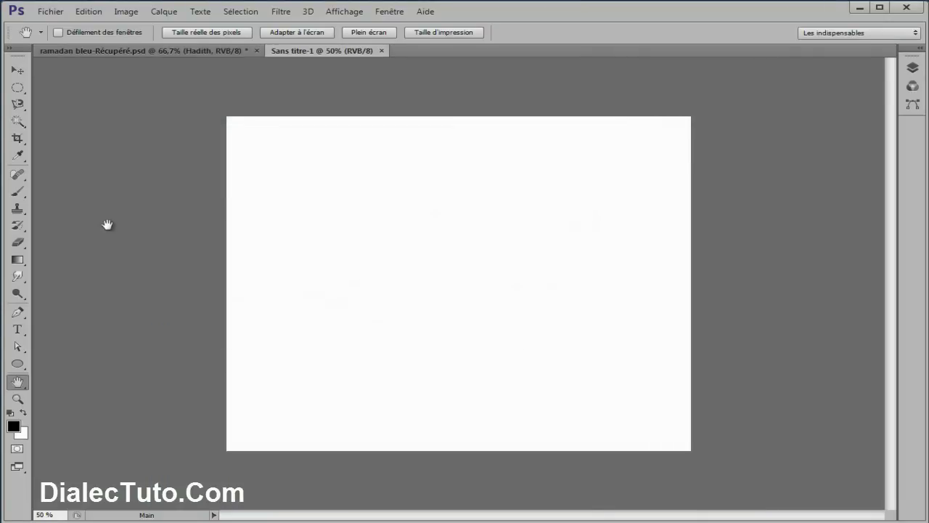
# Step: Isolate the Ramadan poster's dark blue Calque 9 background, restore all layers, then minimize Photoshop
pyautogui.click(916, 48)
pyautogui.click(205, 51)
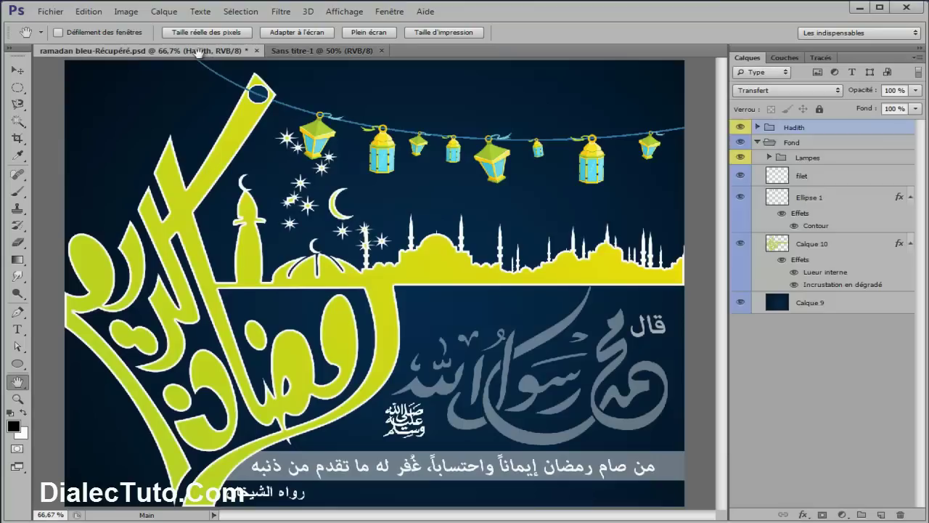
pyautogui.moveTo(740, 128); pyautogui.dragTo(740, 302)
pyautogui.click(741, 302)
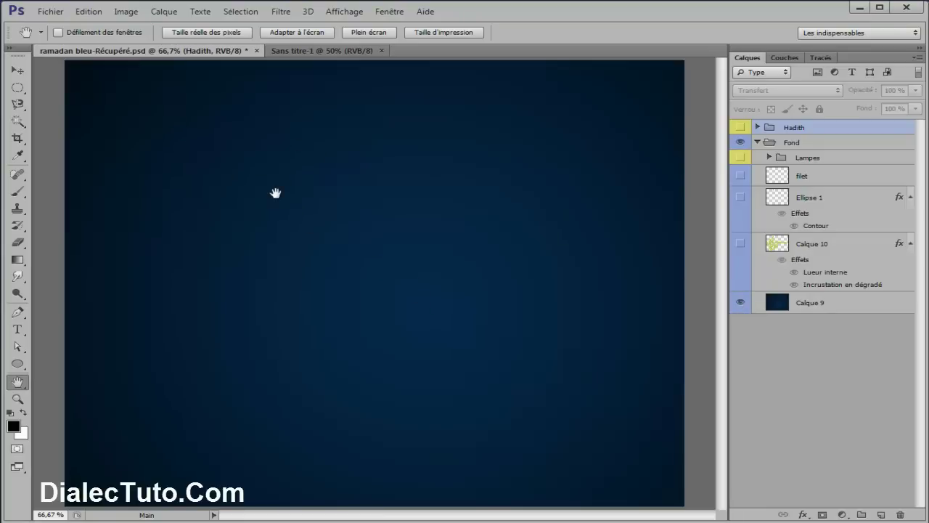
pyautogui.moveTo(741, 127); pyautogui.dragTo(740, 243)
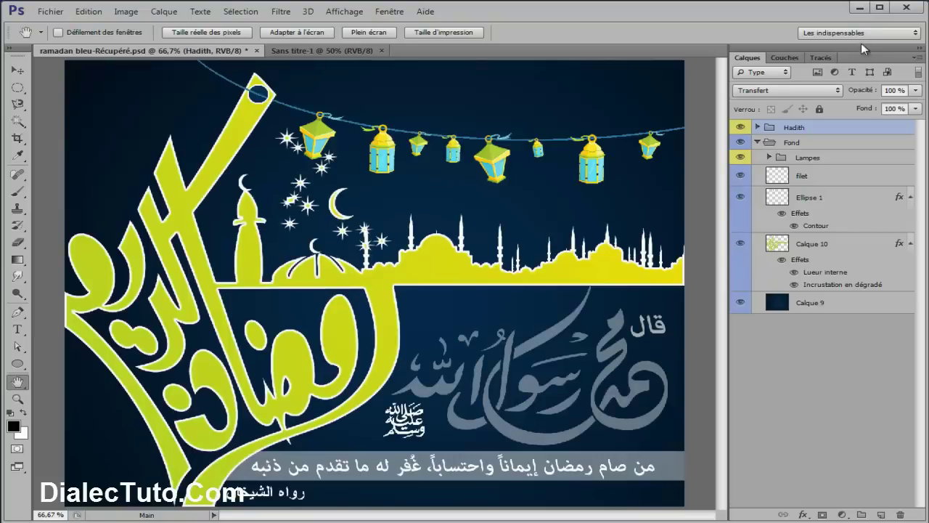
pyautogui.click(857, 7)
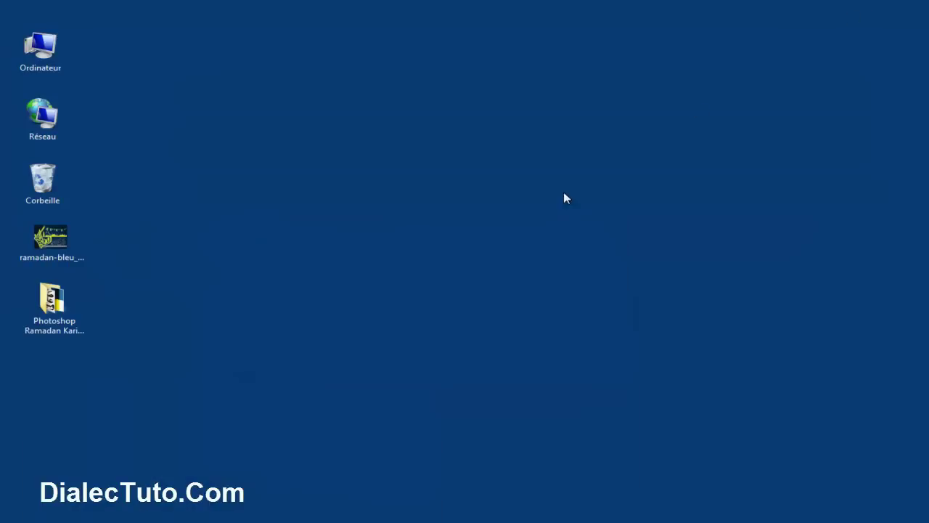
# Step: Open the Photoshop Ramadan Karim 1434 folder, review its six files, and close it
pyautogui.click(65, 316)
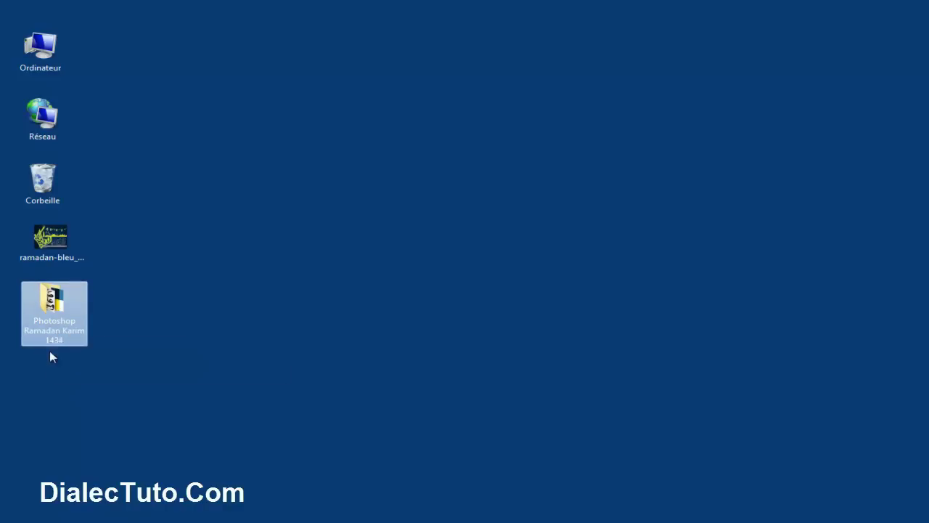
pyautogui.doubleClick(51, 312)
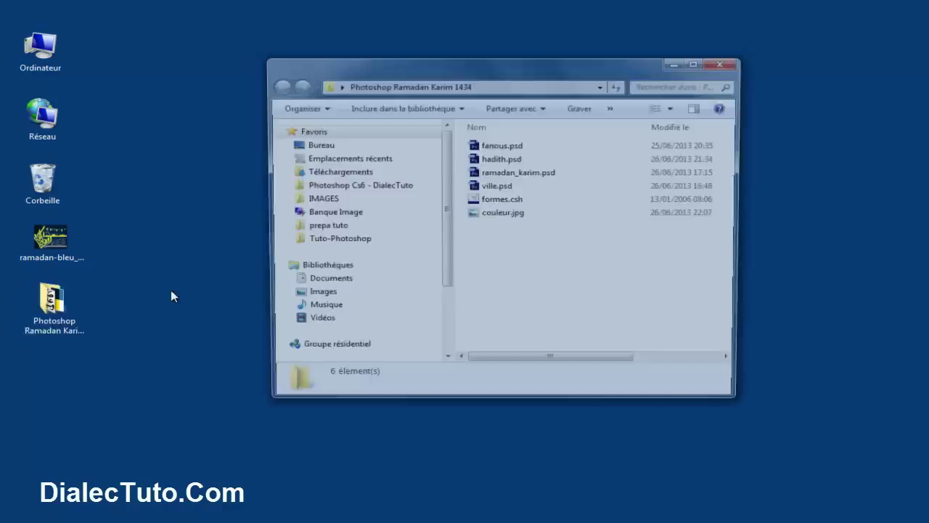
pyautogui.moveTo(507, 323); pyautogui.dragTo(484, 145)
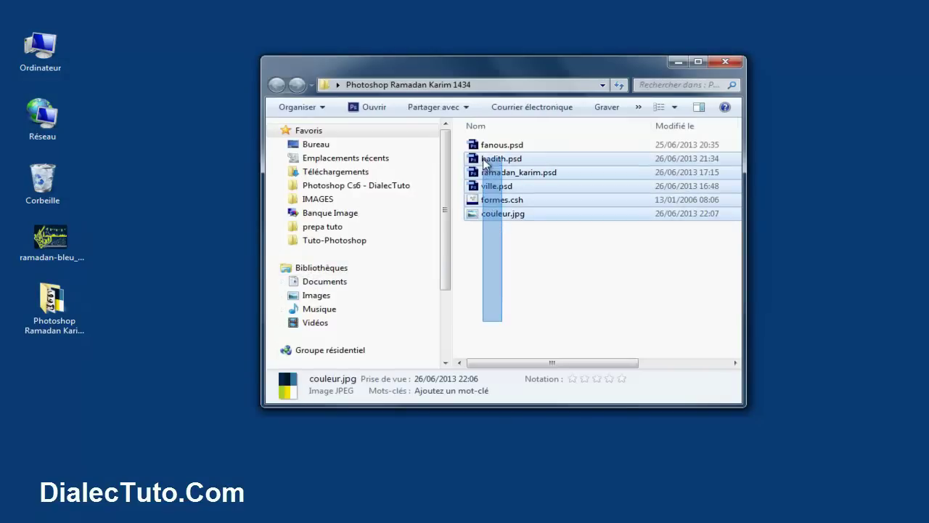
pyautogui.click(522, 305)
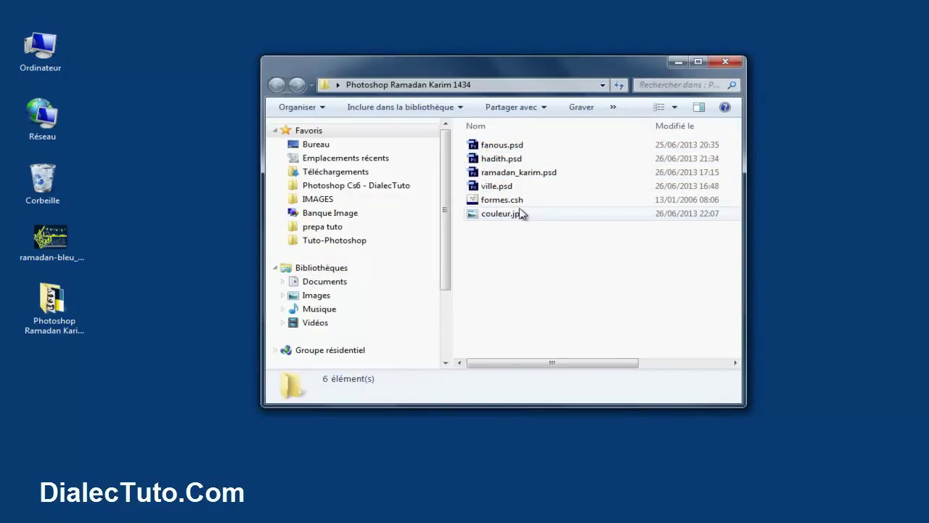
pyautogui.click(724, 61)
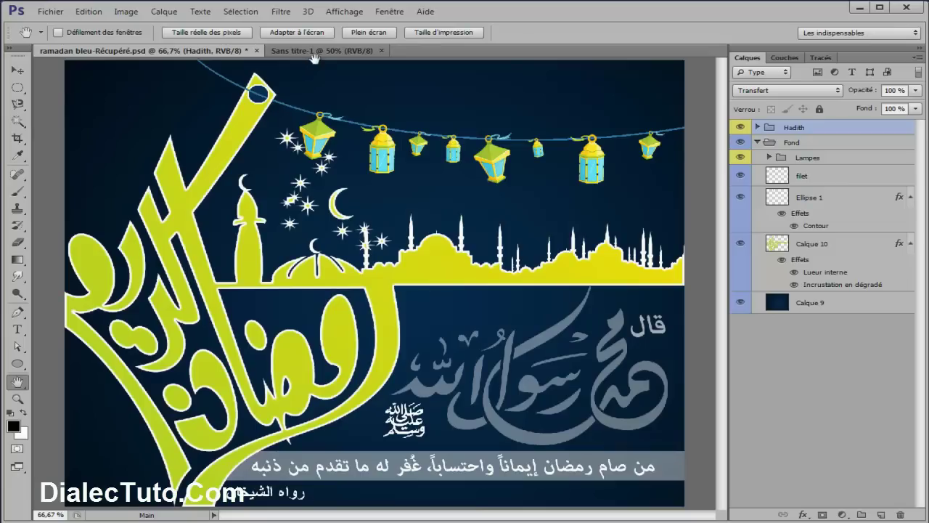
# Step: Open the couleur.jpg swatch image
pyautogui.click(316, 52)
pyautogui.click(51, 13)
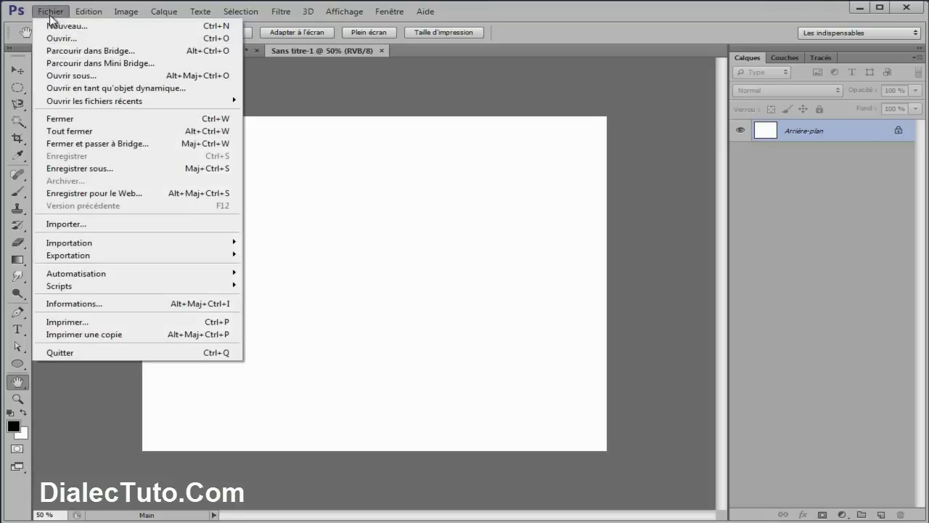
pyautogui.click(61, 38)
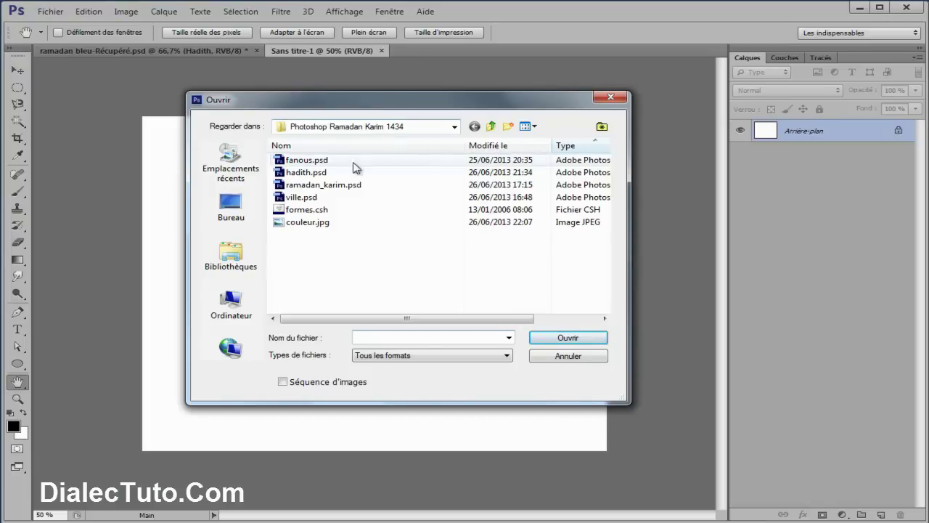
pyautogui.click(306, 224)
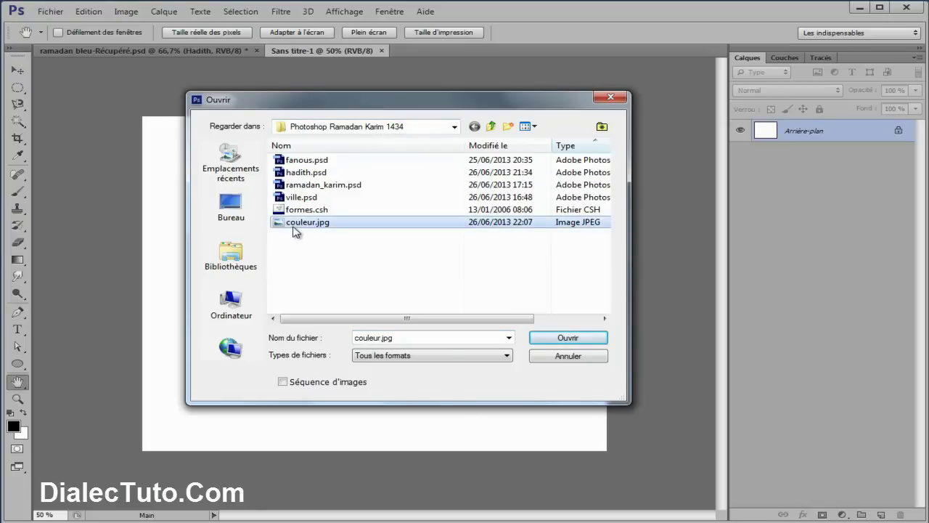
pyautogui.click(567, 341)
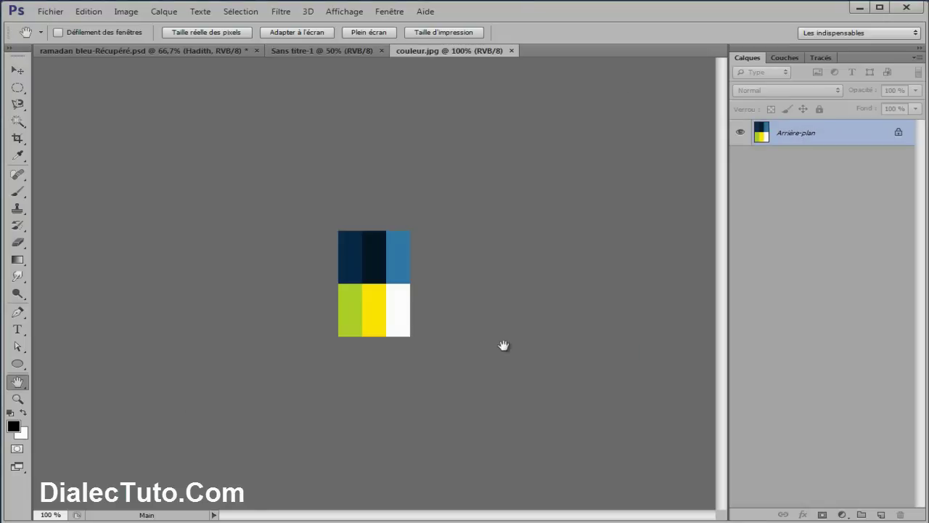
# Step: Copy the swatches into Sans titre-1 as a fully locked layer named couleurs
pyautogui.click(18, 71)
pyautogui.moveTo(372, 263)
pyautogui.mouseDown()
pyautogui.moveTo(209, 164)
pyautogui.moveTo(154, 144)
pyautogui.mouseUp()
pyautogui.click(508, 52)
pyautogui.click(556, 51)
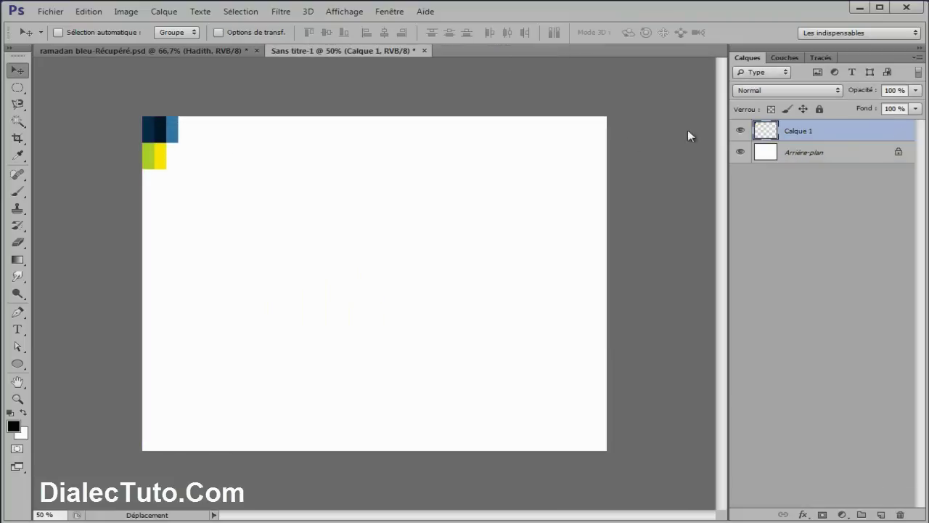
pyautogui.doubleClick(802, 132)
pyautogui.write('couleurs')
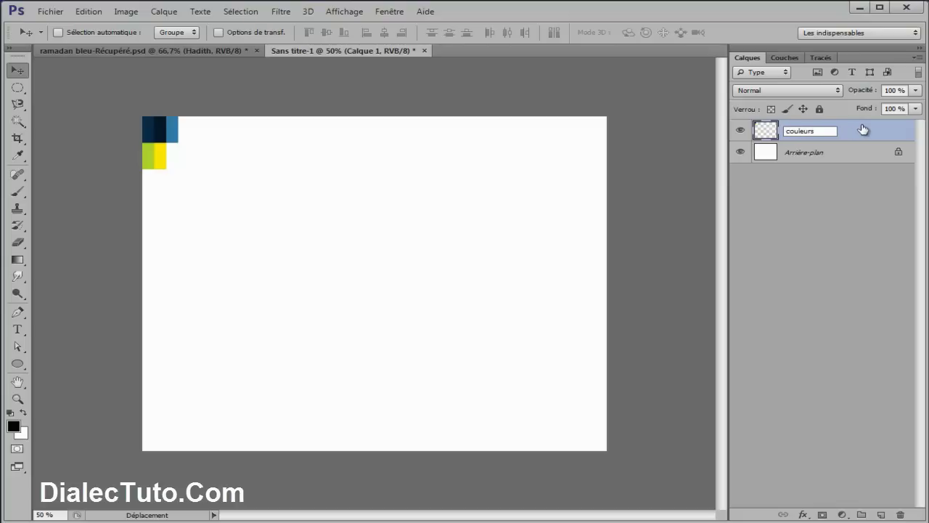
pyautogui.press('Return')
pyautogui.click(820, 108)
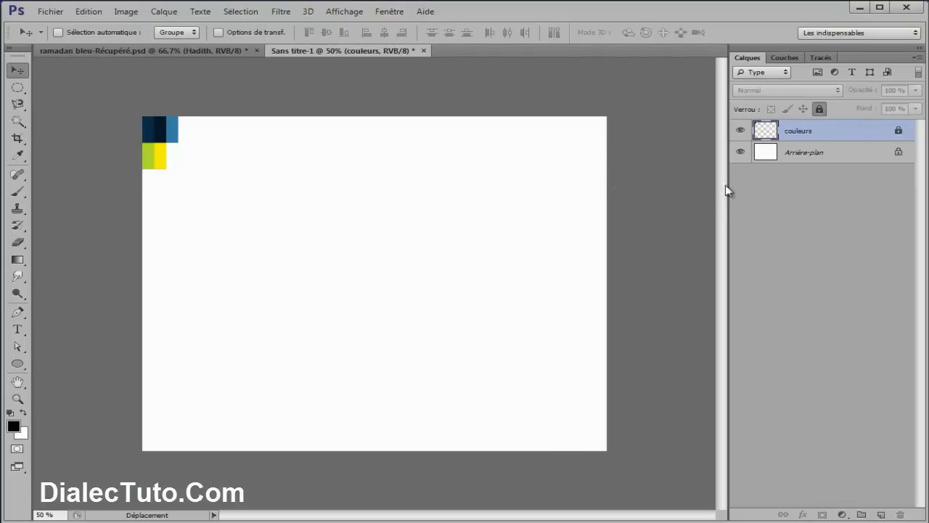
# Step: Select Arrière-plan, then hide the poster's filet, Ellipse 1 and Calque 10 layers
pyautogui.click(802, 161)
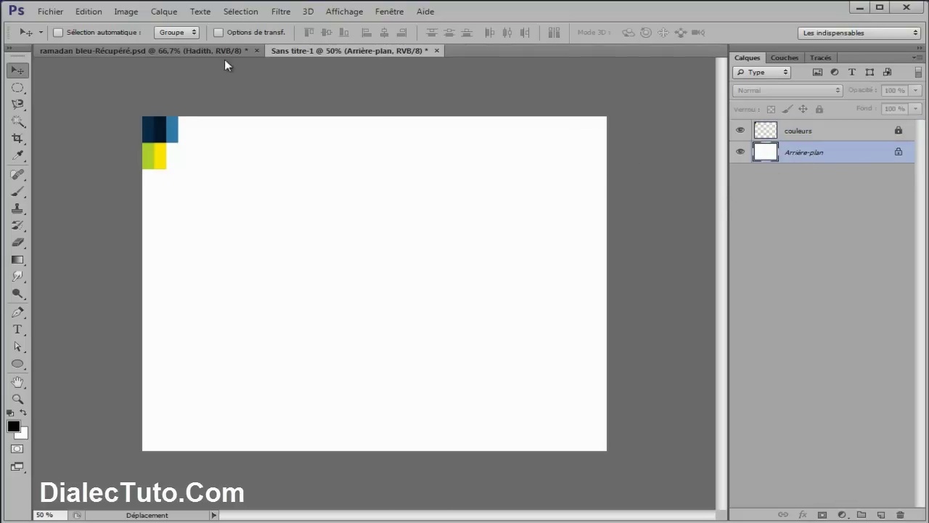
pyautogui.click(218, 50)
pyautogui.moveTo(738, 154); pyautogui.dragTo(740, 256)
pyautogui.click(740, 302)
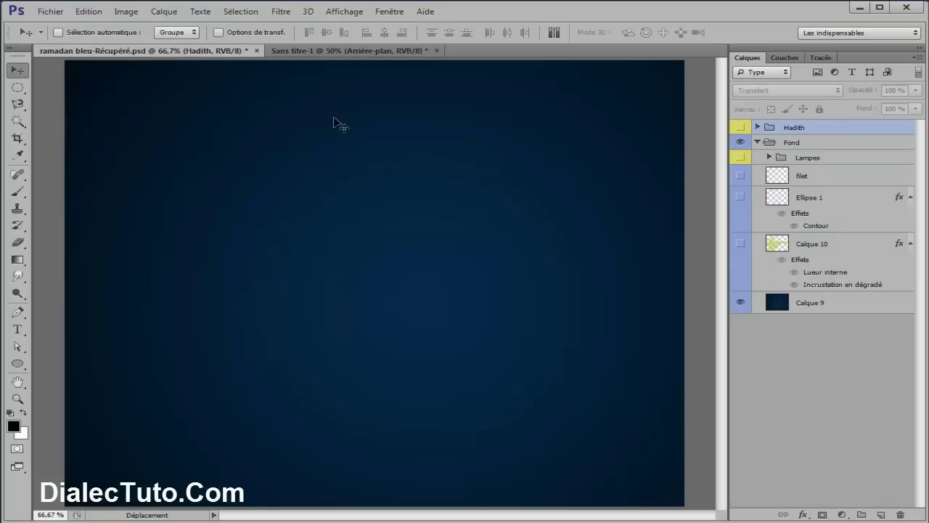
pyautogui.click(341, 51)
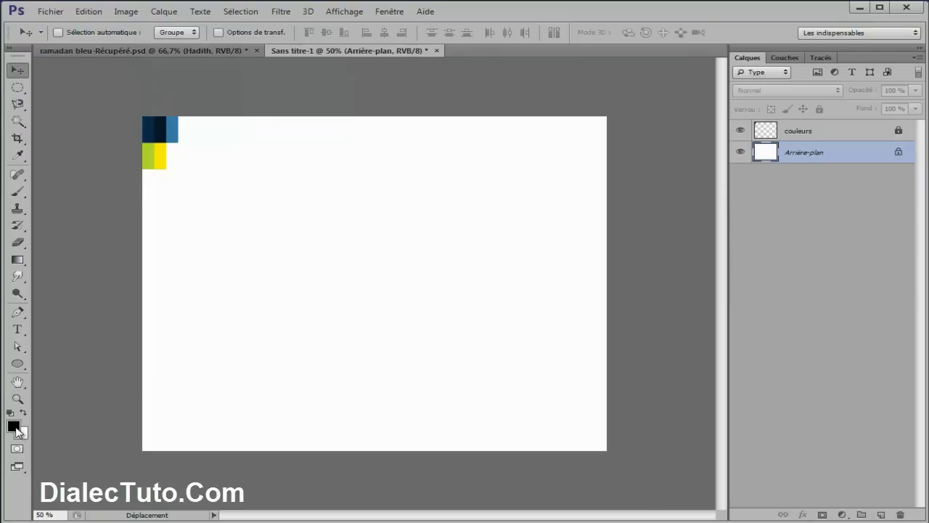
# Step: Set the foreground colour to blue 072a4a sampled from the blue swatch
pyautogui.click(14, 427)
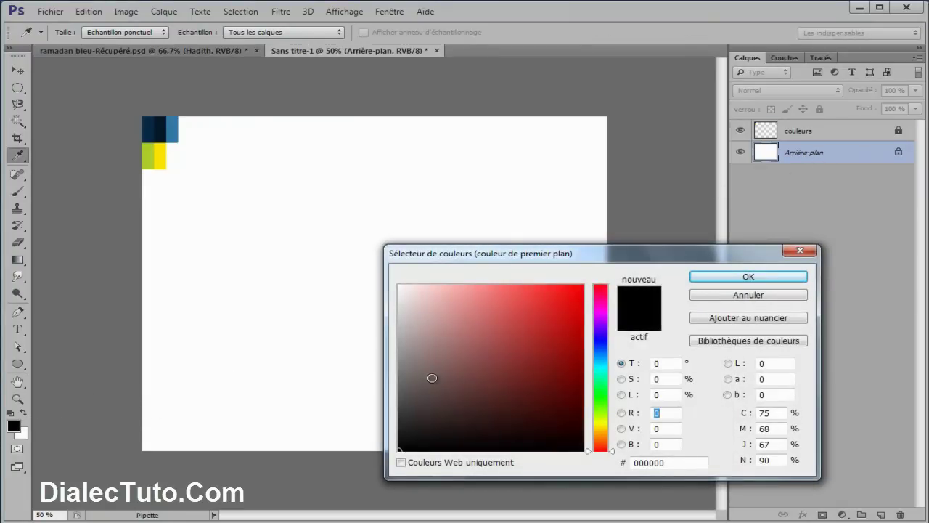
pyautogui.click(151, 129)
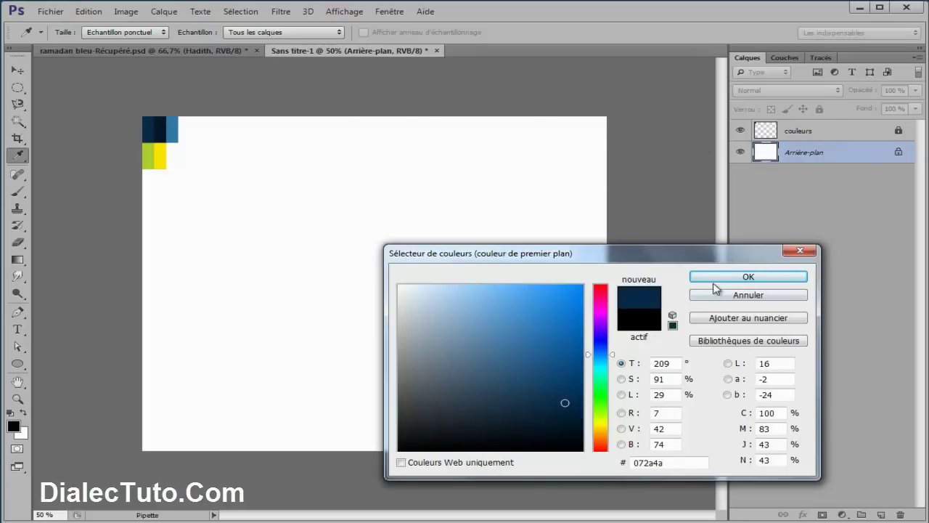
pyautogui.click(738, 279)
pyautogui.press('v')
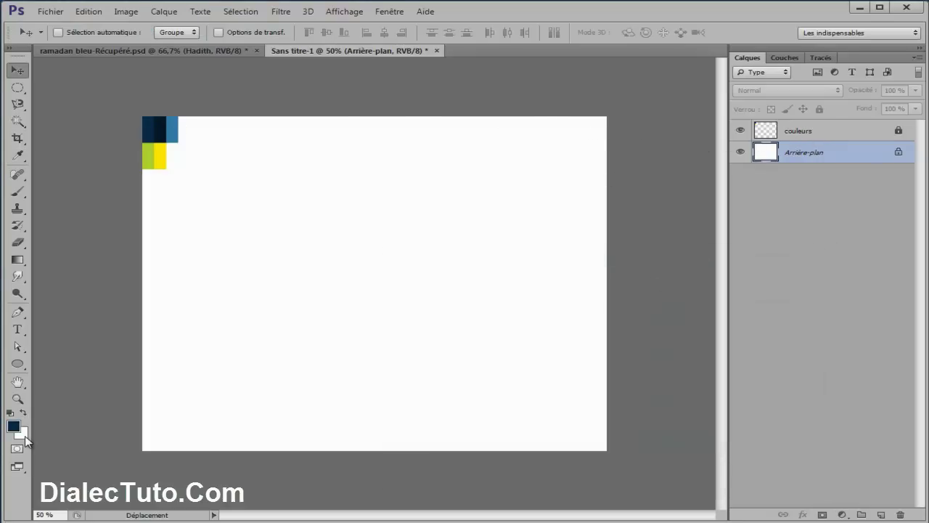
# Step: Set the background colour to dark blue 051628 from the darkest swatch
pyautogui.click(23, 433)
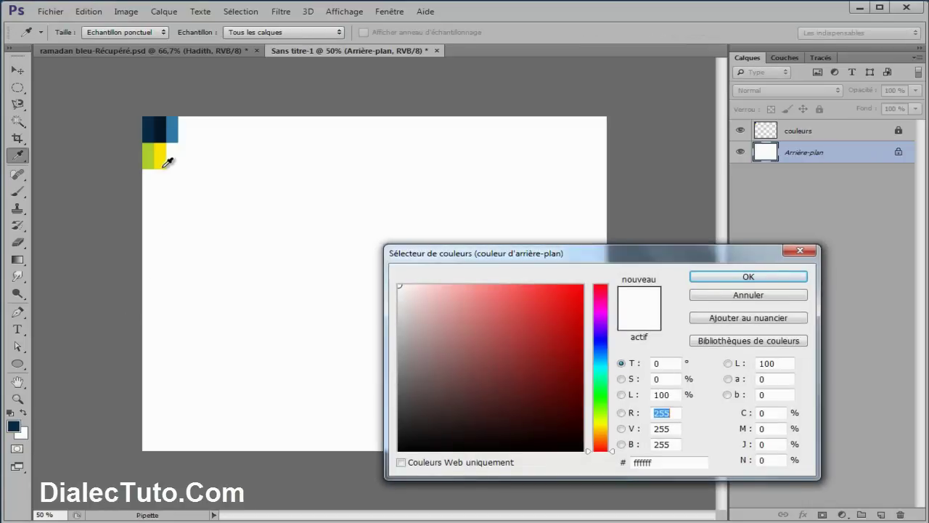
pyautogui.click(162, 123)
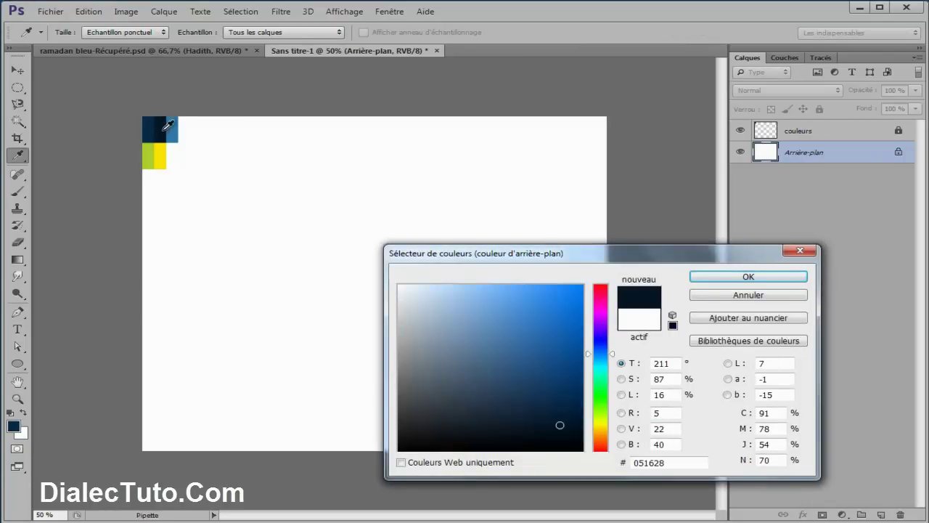
pyautogui.click(748, 278)
pyautogui.press('v')
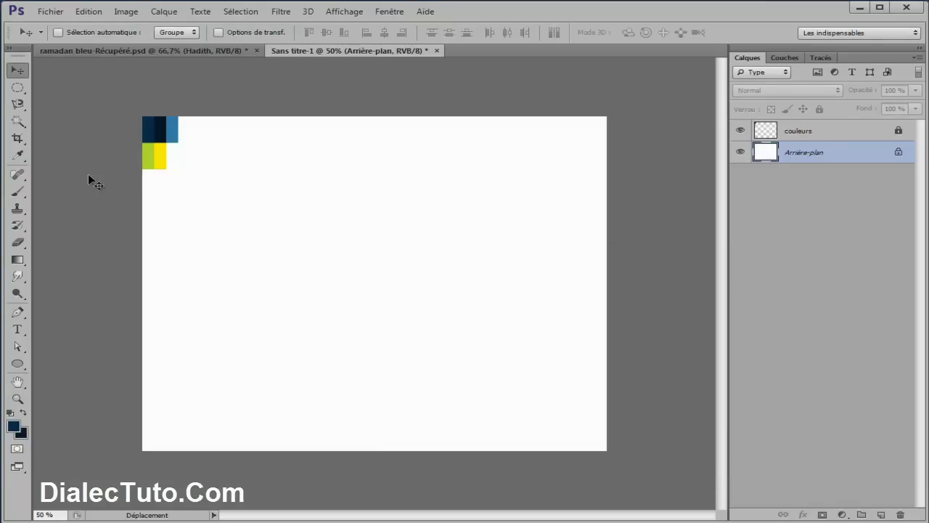
pyautogui.click(17, 260)
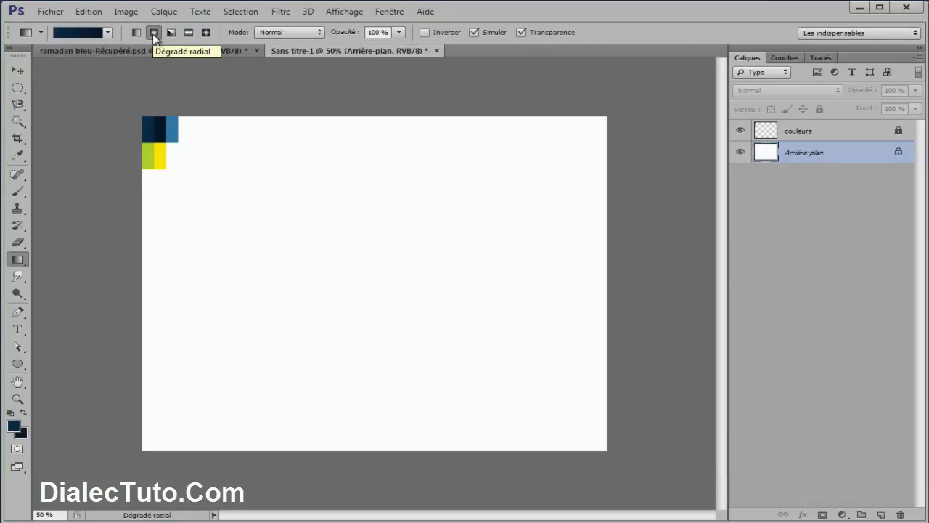
# Step: Fill the background with a blue-to-navy radial gradient and hide the couleurs layer
pyautogui.moveTo(604, 449); pyautogui.dragTo(207, 170)
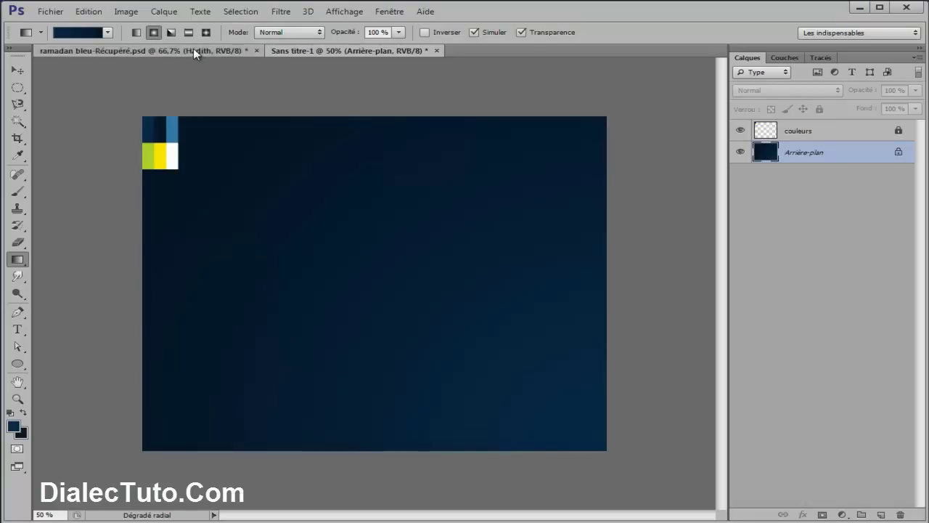
pyautogui.click(193, 50)
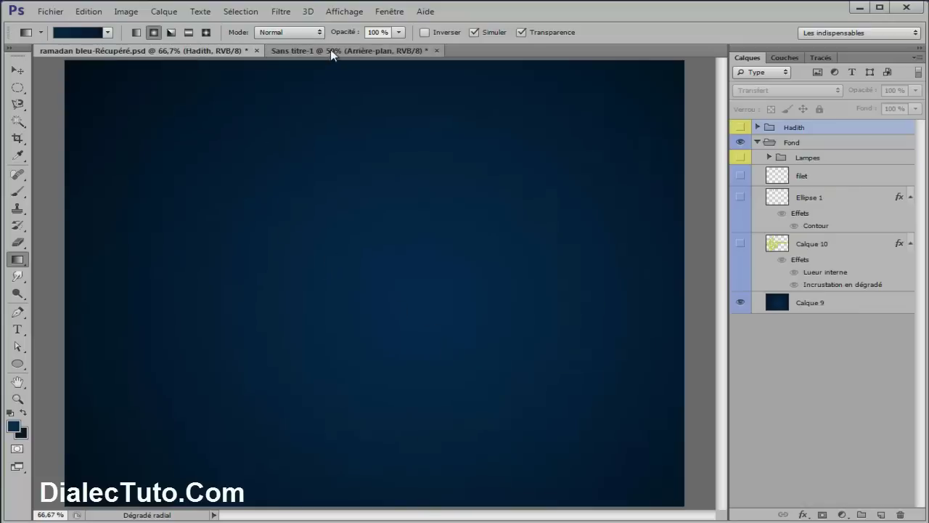
pyautogui.click(331, 49)
pyautogui.moveTo(498, 366); pyautogui.dragTo(183, 154)
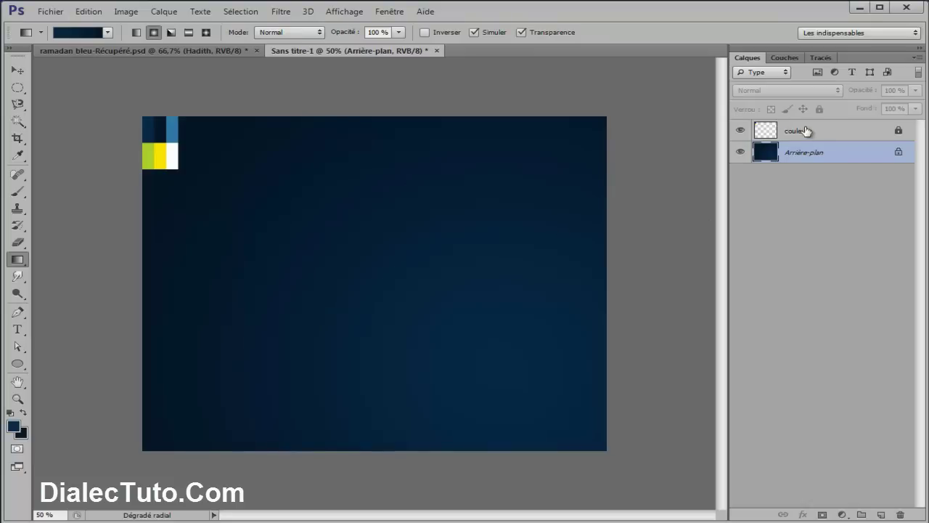
pyautogui.click(740, 131)
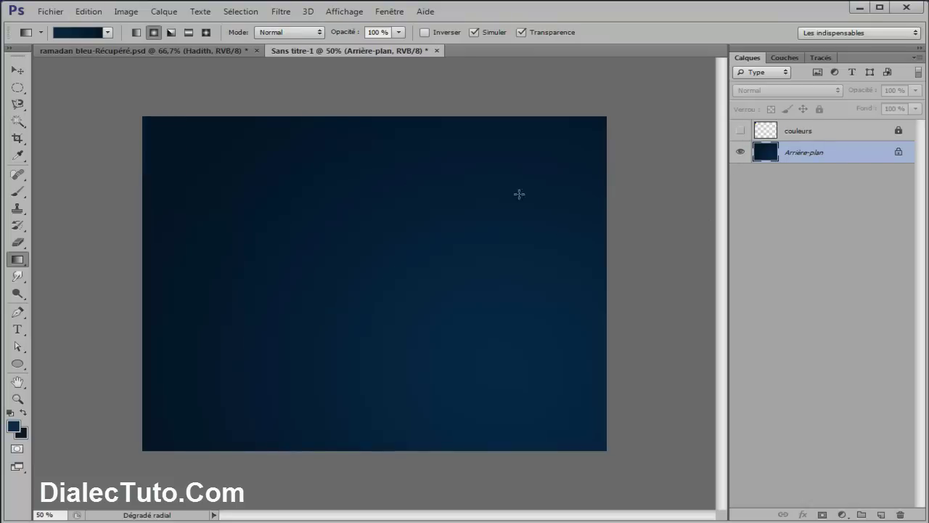
# Step: In the reference poster, show the Lampes, filet, Ellipse 1, Calque 10 and Hadith layers
pyautogui.click(127, 50)
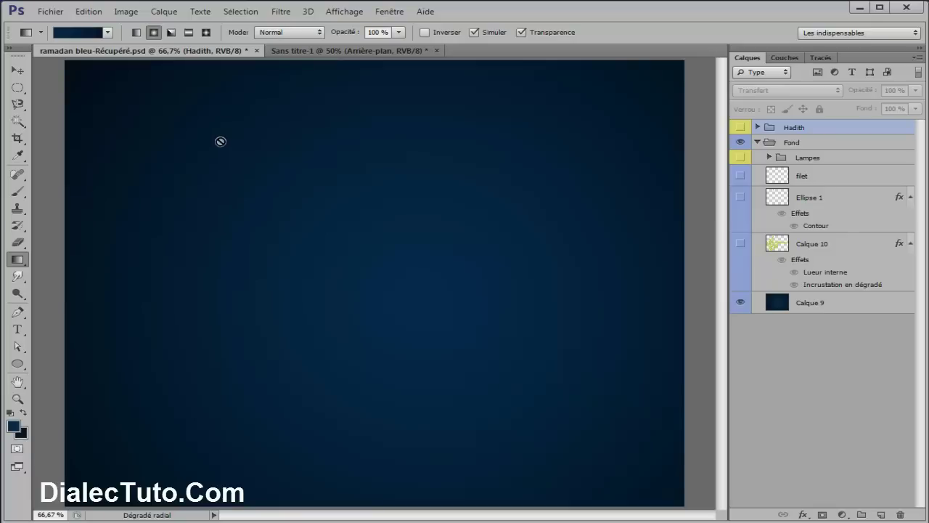
pyautogui.moveTo(740, 157); pyautogui.dragTo(742, 247)
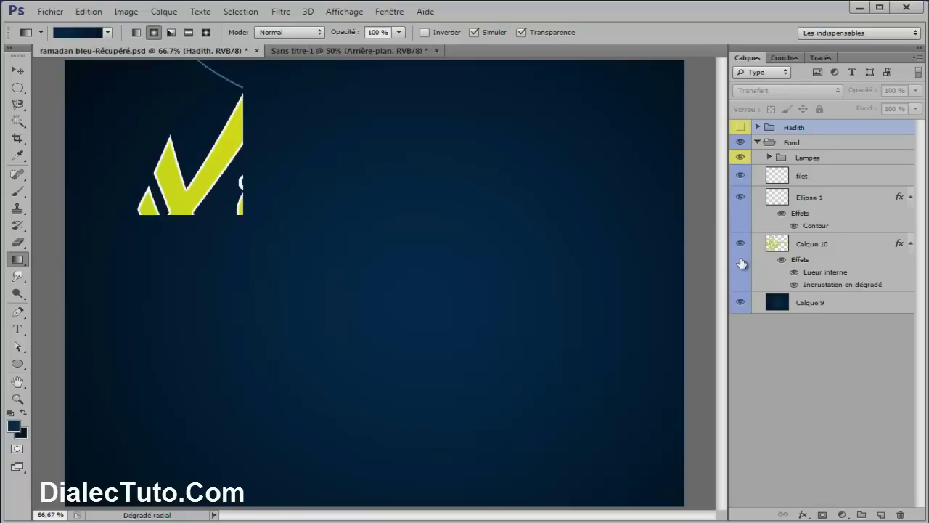
pyautogui.click(741, 127)
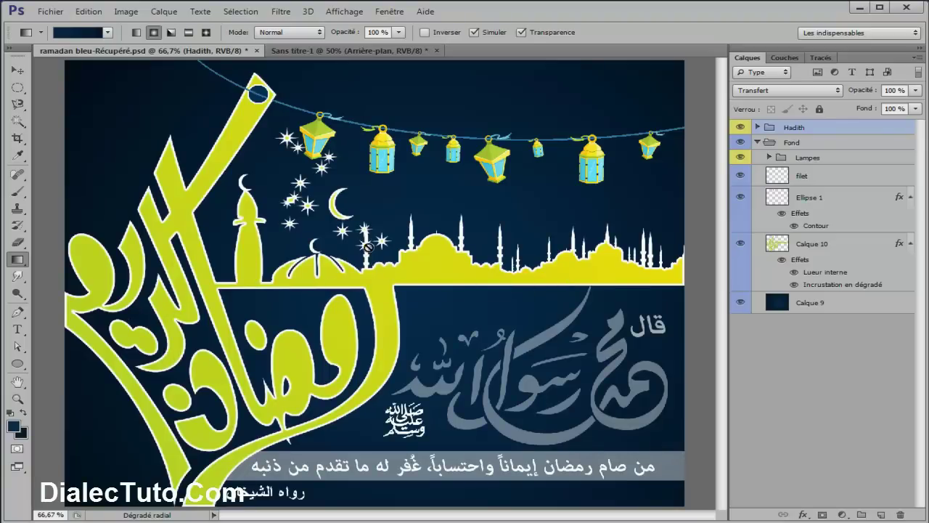
pyautogui.click(332, 50)
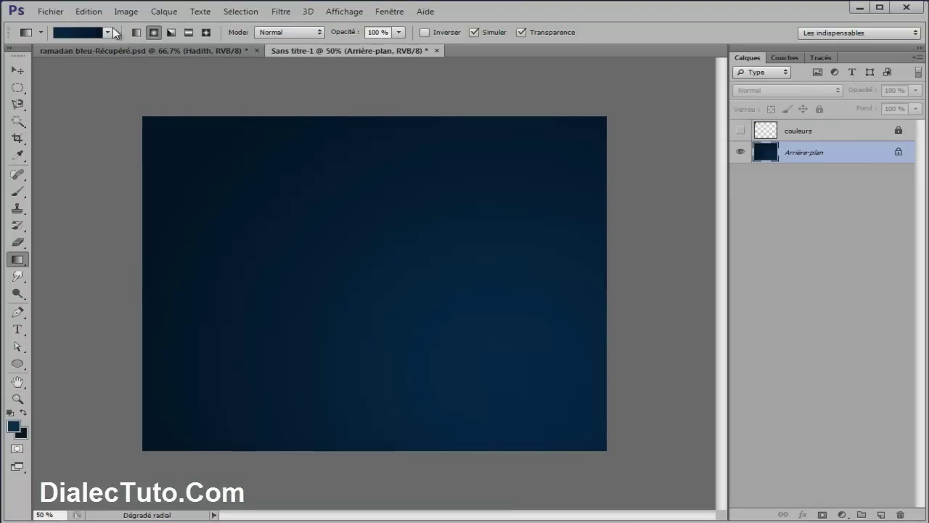
# Step: Open ramadan_karim.psd
pyautogui.click(52, 13)
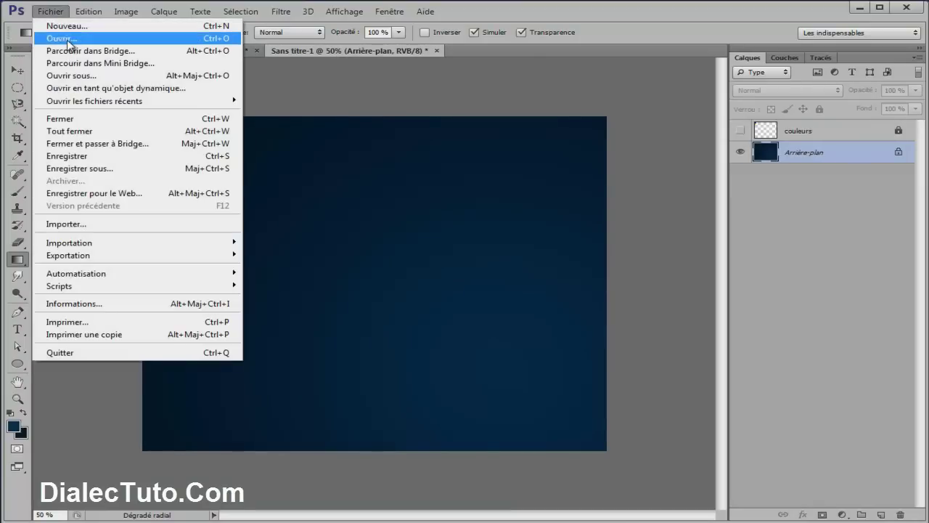
pyautogui.click(69, 38)
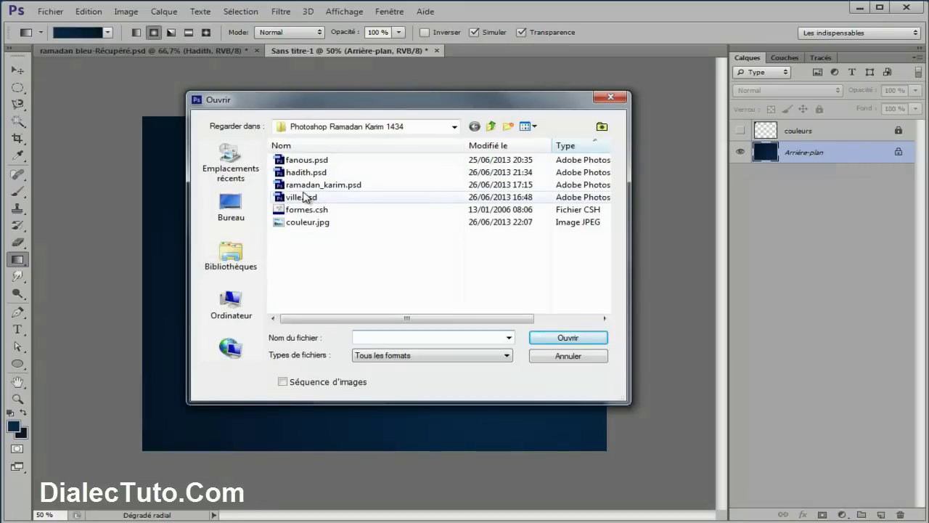
pyautogui.click(287, 186)
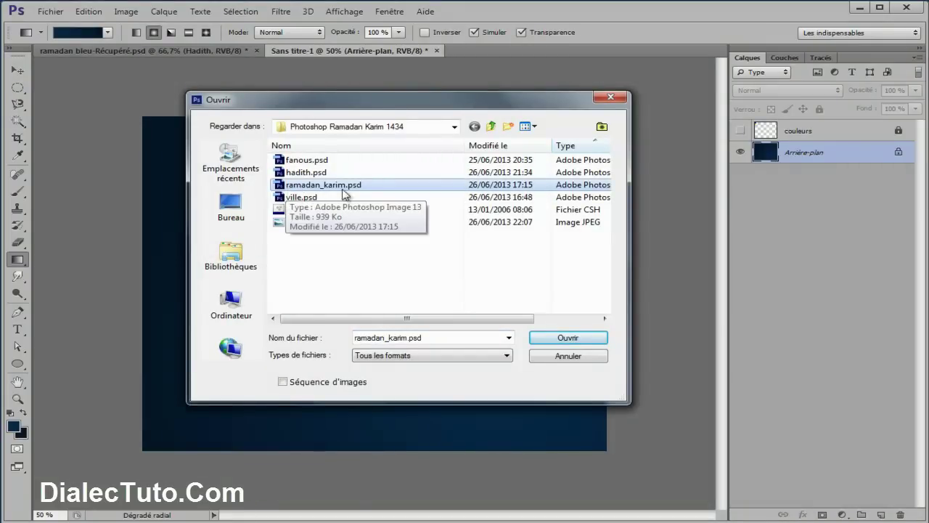
pyautogui.click(566, 338)
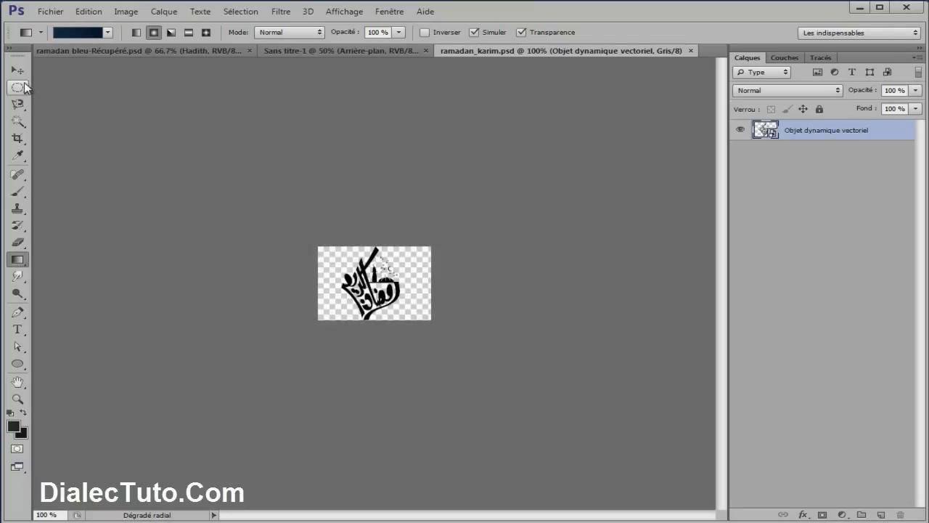
# Step: Copy the calligraphy into Sans titre-1, enlarge it, and place it against the left edge
pyautogui.click(17, 70)
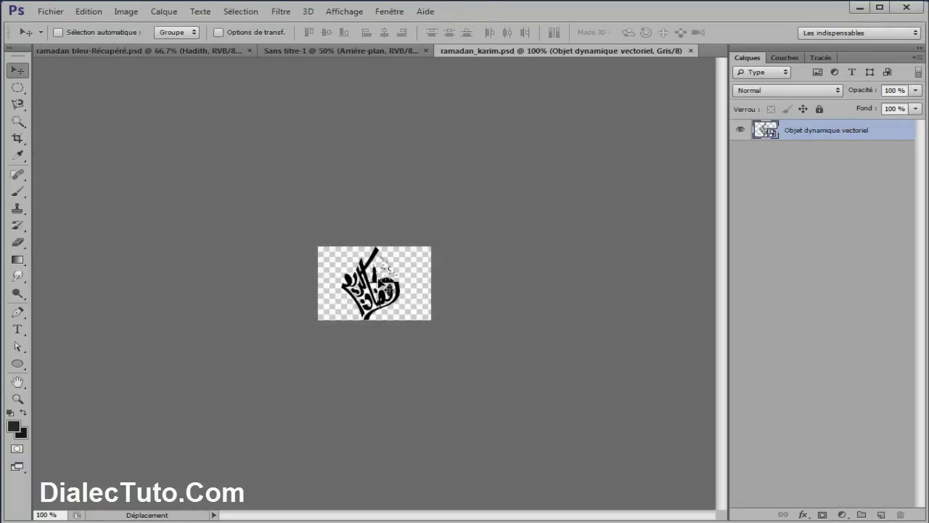
pyautogui.moveTo(389, 288); pyautogui.dragTo(325, 78)
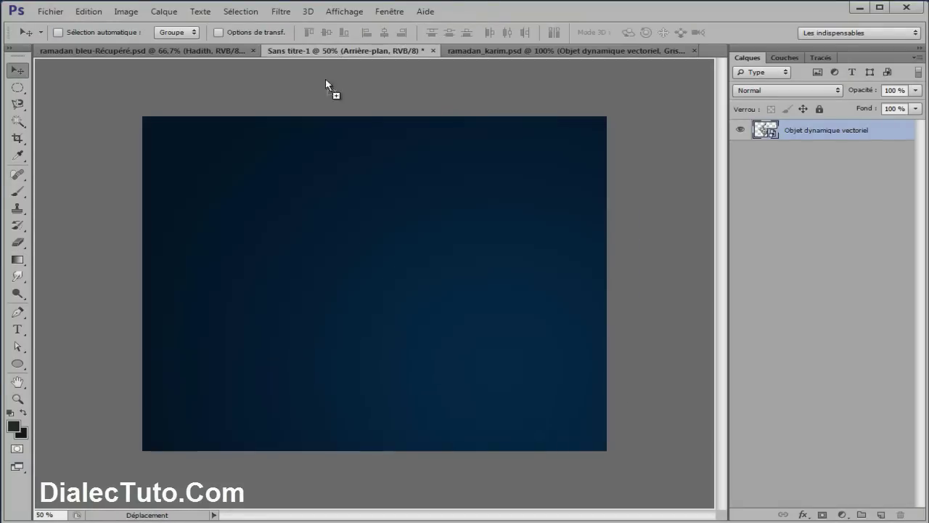
pyautogui.moveTo(263, 252); pyautogui.dragTo(276, 276)
pyautogui.hotkey('ctrl', 't')
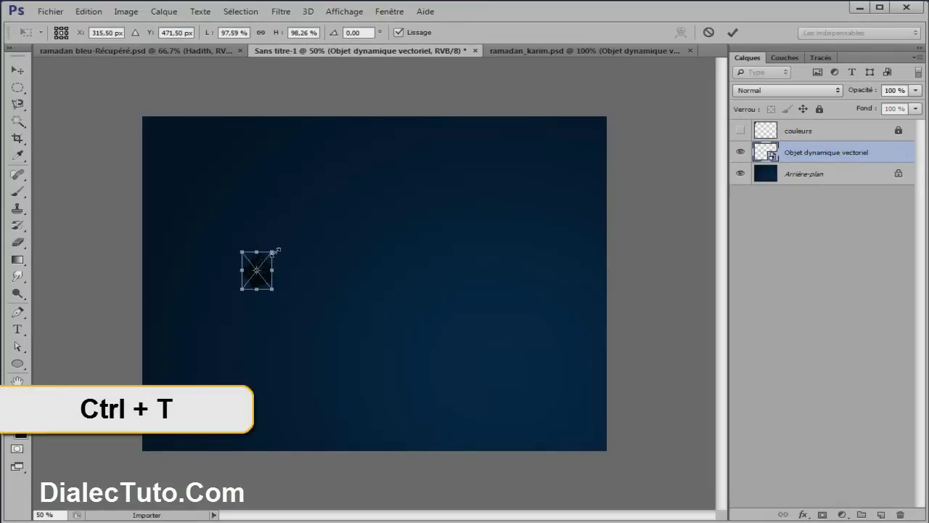
pyautogui.moveTo(274, 250); pyautogui.dragTo(405, 146)
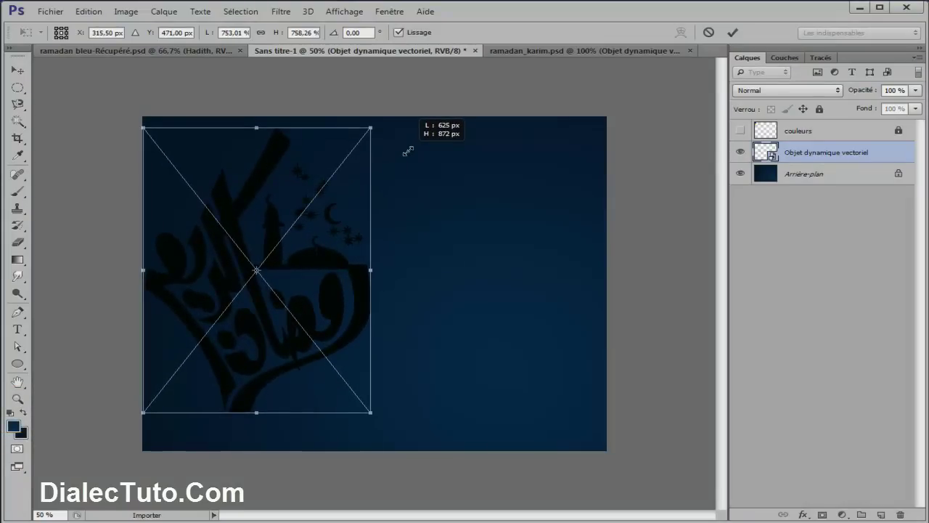
pyautogui.moveTo(326, 249)
pyautogui.mouseDown()
pyautogui.moveTo(300, 291)
pyautogui.moveTo(301, 275)
pyautogui.mouseUp()
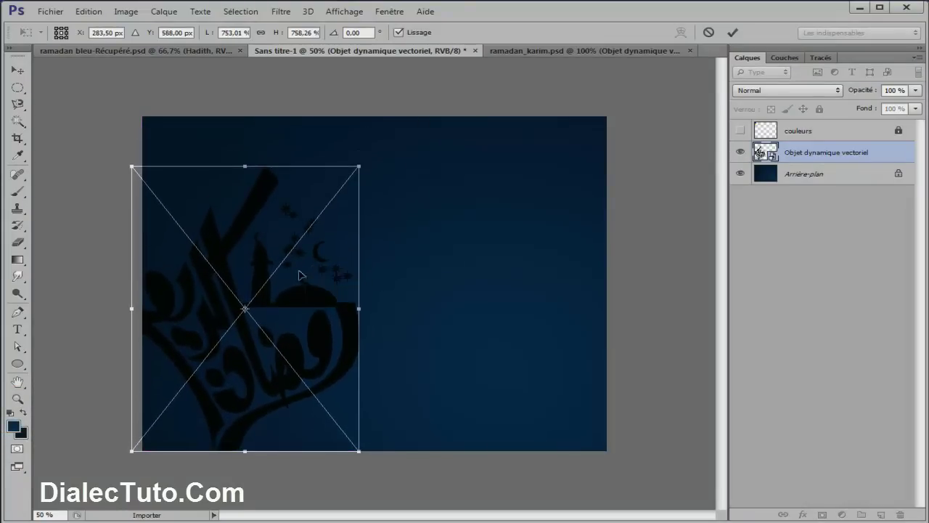
pyautogui.moveTo(357, 170)
pyautogui.mouseDown()
pyautogui.moveTo(372, 125)
pyautogui.moveTo(373, 147)
pyautogui.mouseUp()
pyautogui.press('Return')
pyautogui.moveTo(302, 263); pyautogui.dragTo(278, 285)
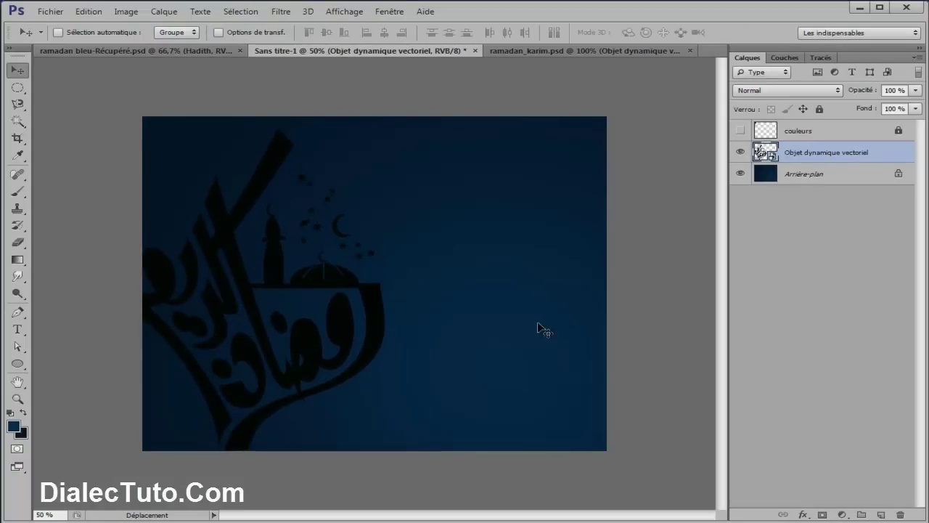
# Step: Rasterize the calligraphy layer and fill its shape with white
pyautogui.rightClick(830, 153)
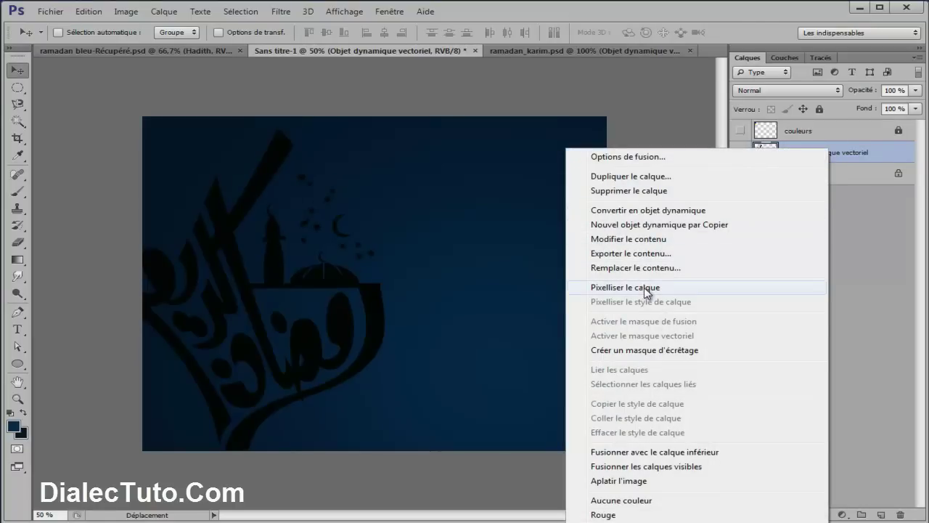
pyautogui.click(649, 287)
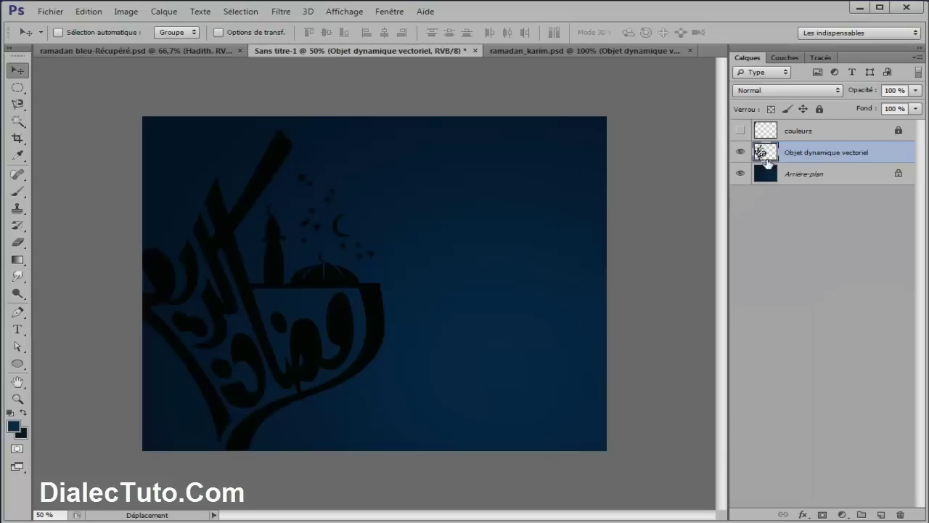
pyautogui.keyDown('ctrl'); pyautogui.click(766, 160); pyautogui.keyUp('ctrl')
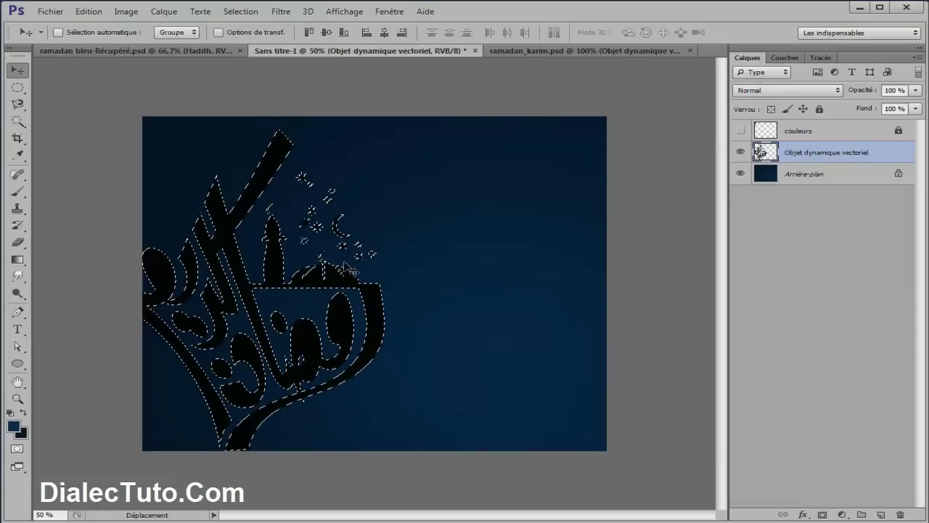
pyautogui.click(89, 12)
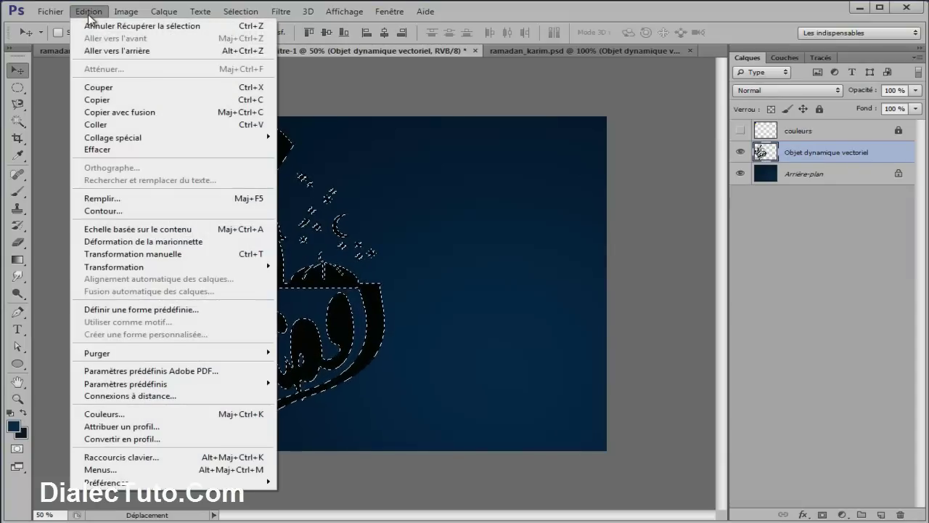
pyautogui.click(109, 198)
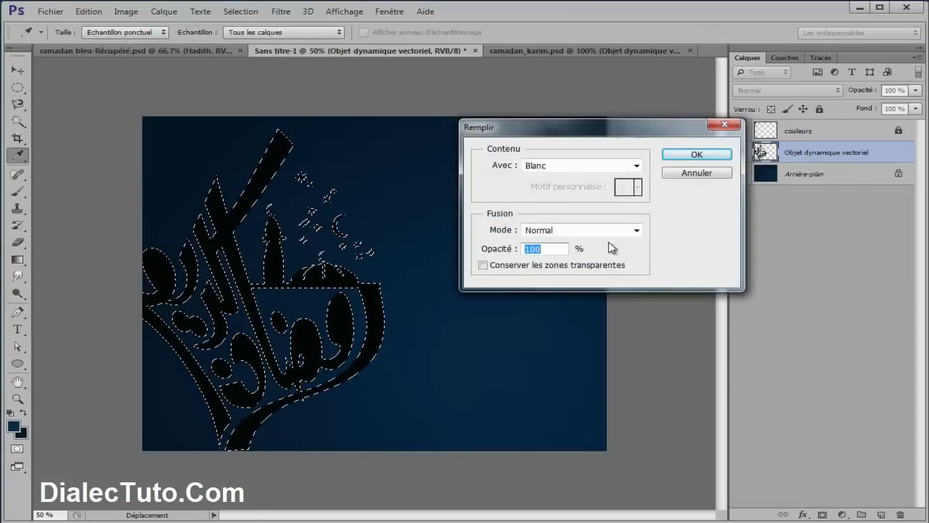
pyautogui.click(637, 166)
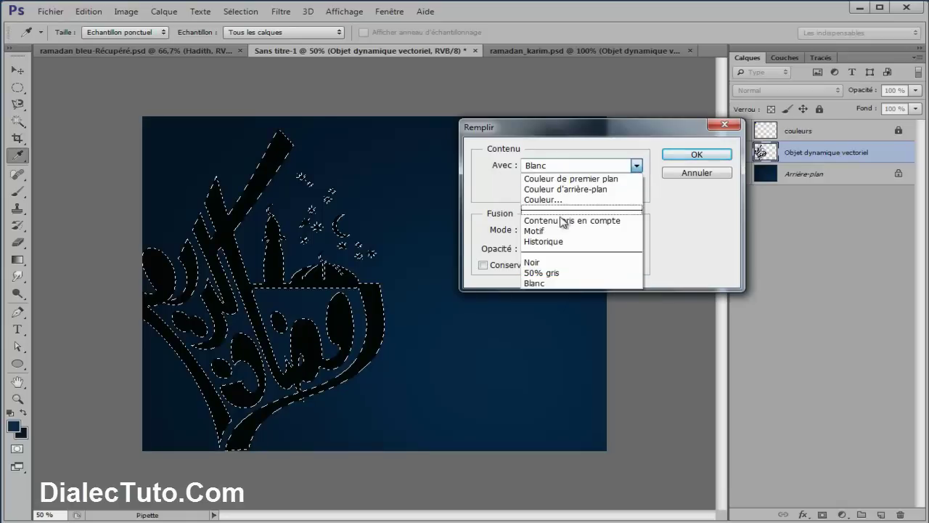
pyautogui.click(537, 284)
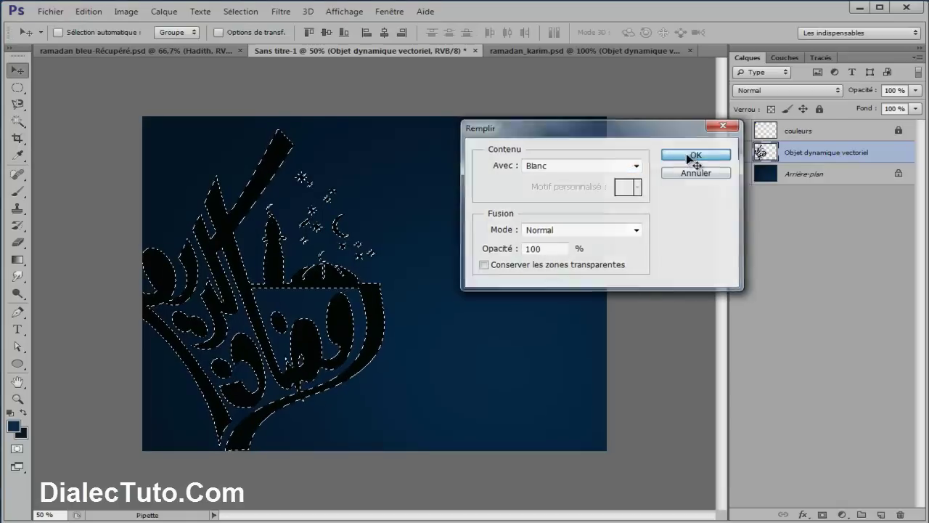
pyautogui.click(694, 156)
pyautogui.press('v')
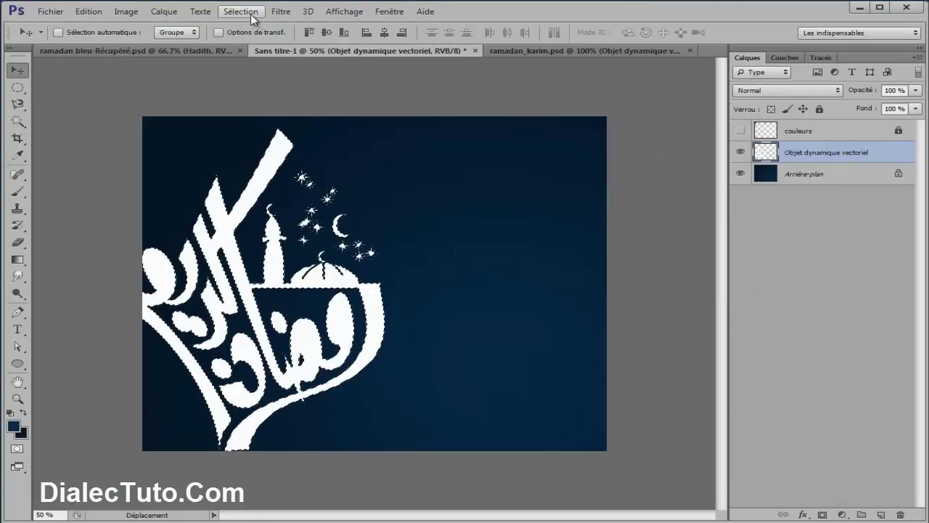
# Step: Deselect and nudge the white calligraphy slightly to the right
pyautogui.click(241, 12)
pyautogui.click(253, 41)
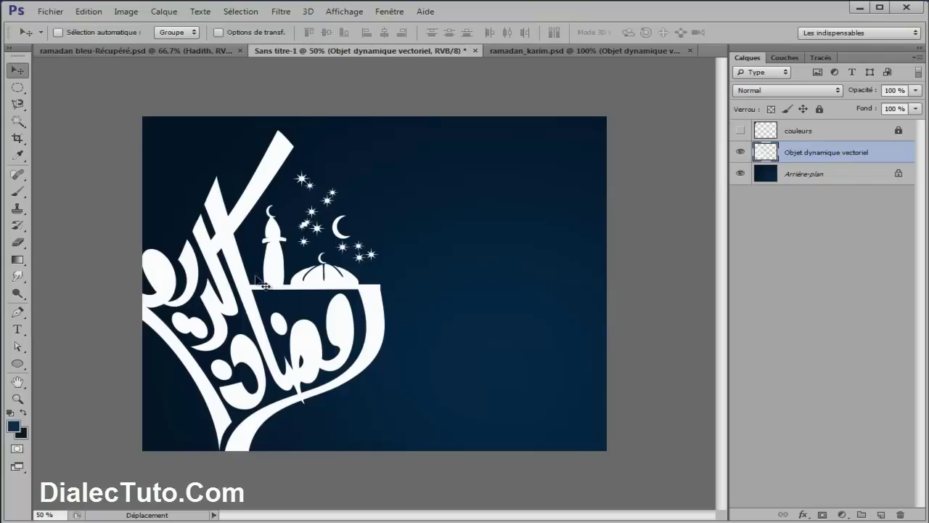
pyautogui.press('Right')
pyautogui.press('Right')
pyautogui.press('Right')
pyautogui.press('Right')
pyautogui.press('Right')
pyautogui.press('Right')
pyautogui.press('Right')
pyautogui.press('Right')
pyautogui.press('Right')
pyautogui.press('Right')
pyautogui.press('Right')
pyautogui.press('Right')
pyautogui.press('Left')
pyautogui.press('Left')
pyautogui.press('Left')
pyautogui.press('Left')
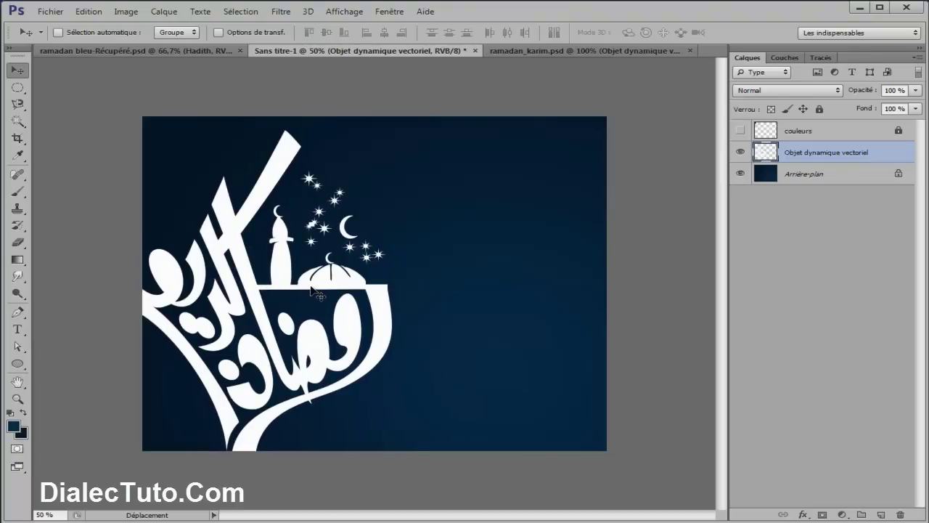
# Step: Close ramadan_karim.psd and open ville.psd
pyautogui.click(188, 49)
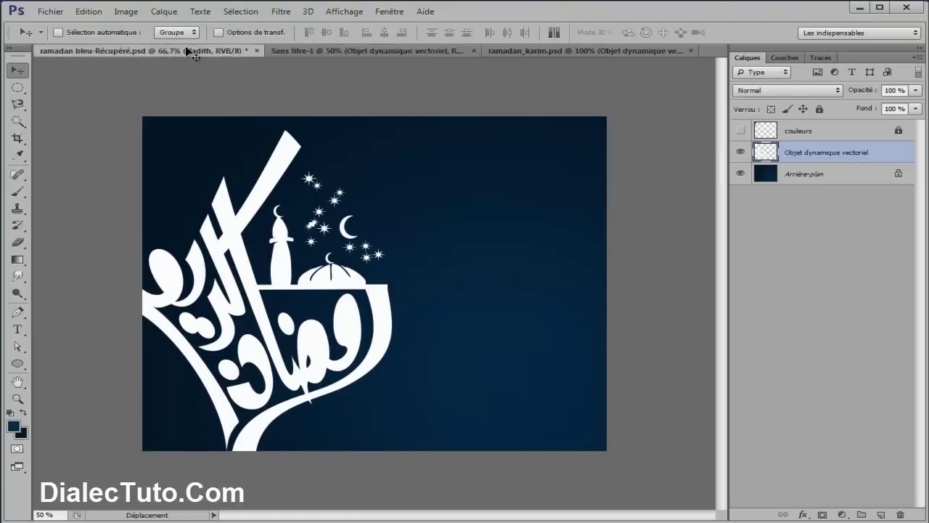
pyautogui.click(376, 52)
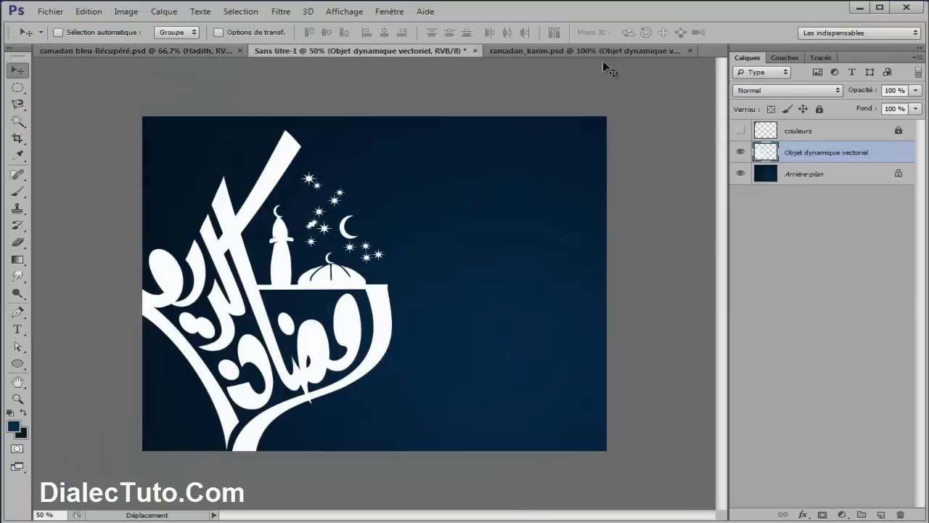
pyautogui.click(691, 49)
pyautogui.click(48, 13)
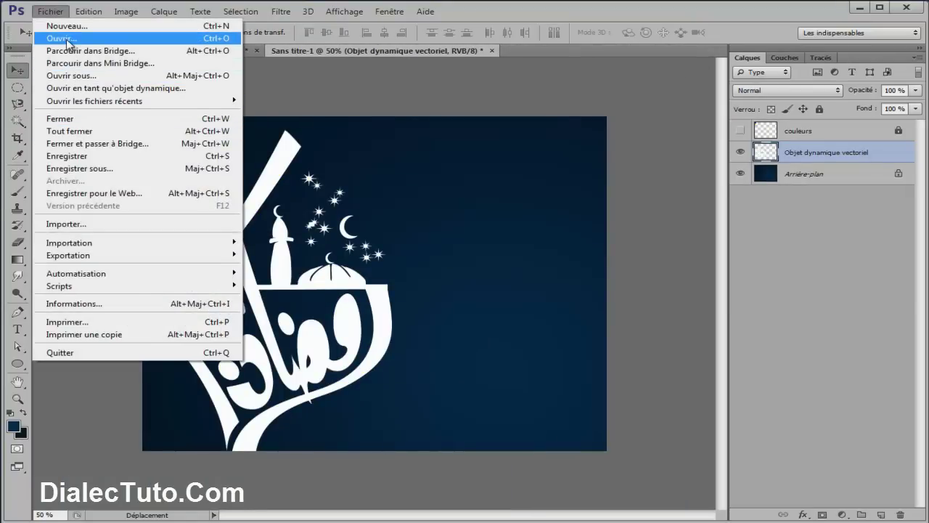
pyautogui.click(67, 40)
pyautogui.click(298, 198)
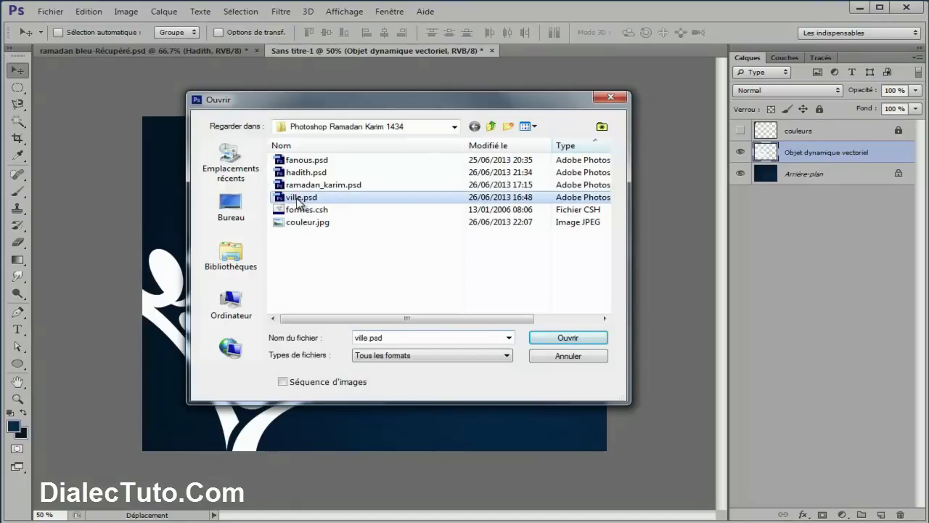
pyautogui.click(543, 338)
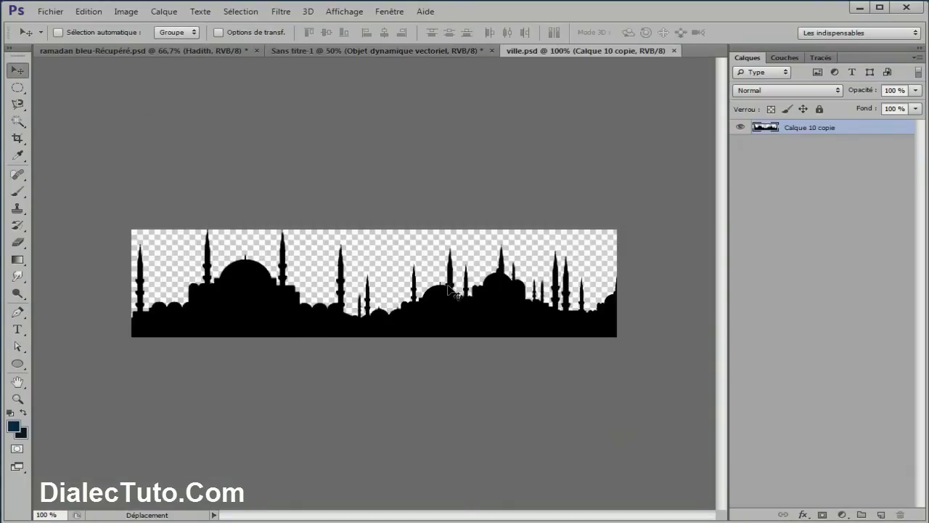
# Step: Copy the skyline into the poster, close ville.psd, and place it beside the dome
pyautogui.moveTo(464, 325)
pyautogui.mouseDown()
pyautogui.moveTo(392, 51)
pyautogui.moveTo(425, 270)
pyautogui.mouseUp()
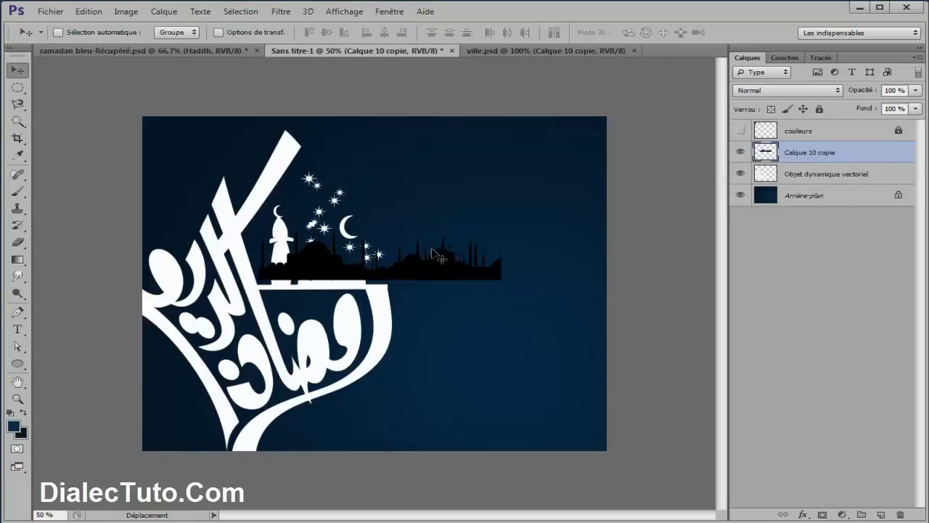
pyautogui.click(610, 51)
pyautogui.click(634, 51)
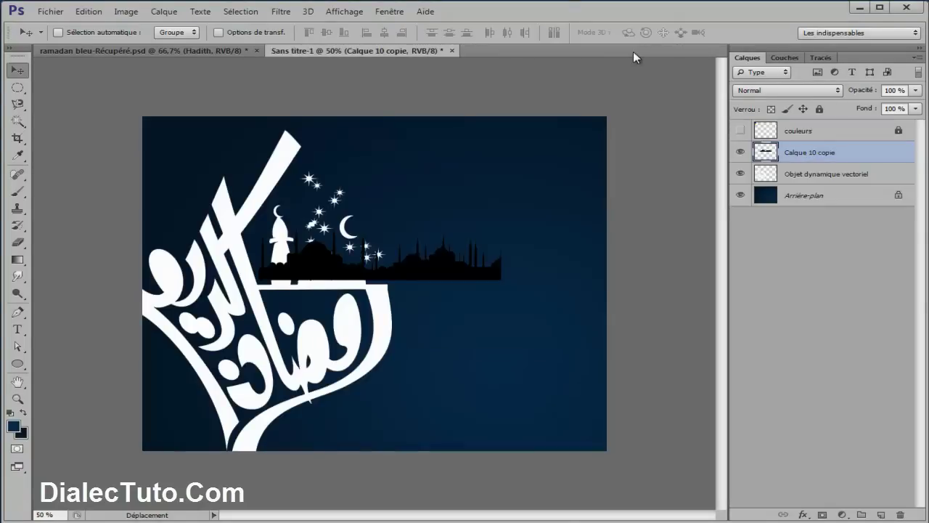
pyautogui.moveTo(417, 262); pyautogui.dragTo(535, 285)
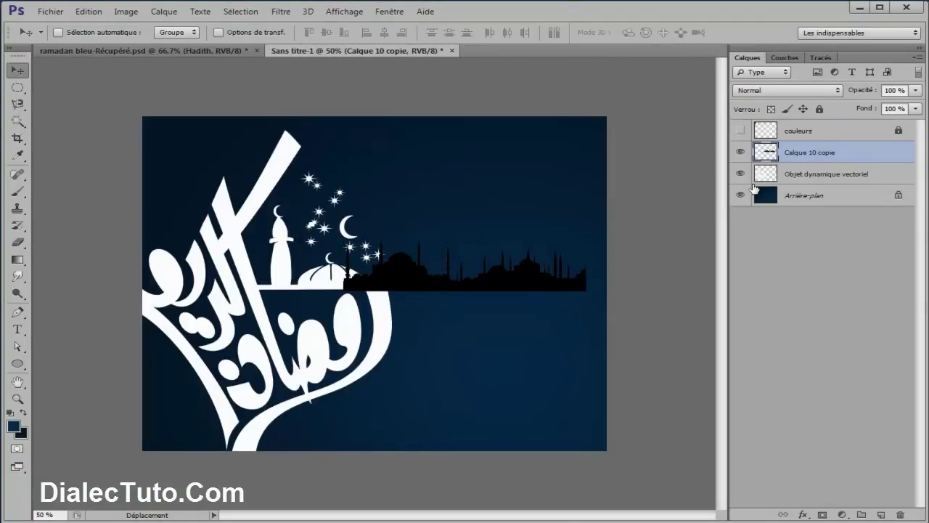
# Step: Fill the skyline shape with white and deselect it
pyautogui.keyDown('ctrl'); pyautogui.click(768, 154); pyautogui.keyUp('ctrl')
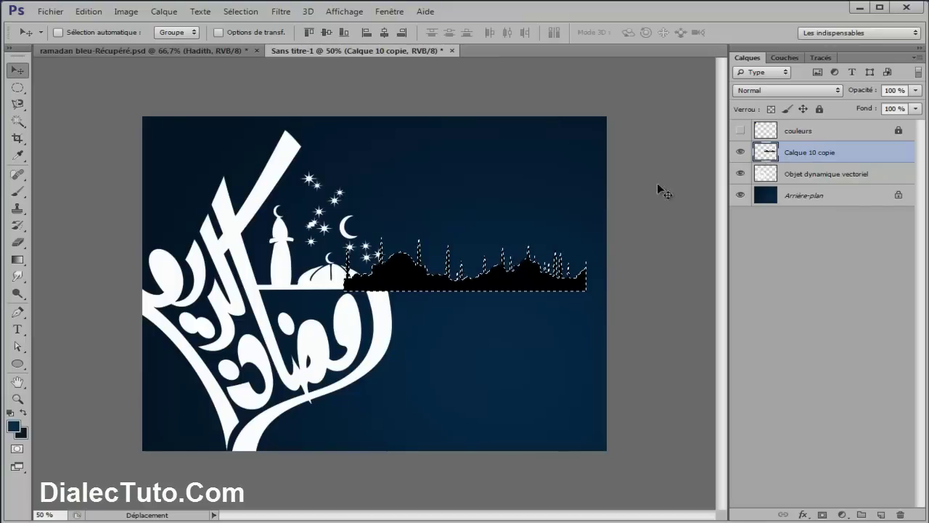
pyautogui.click(87, 12)
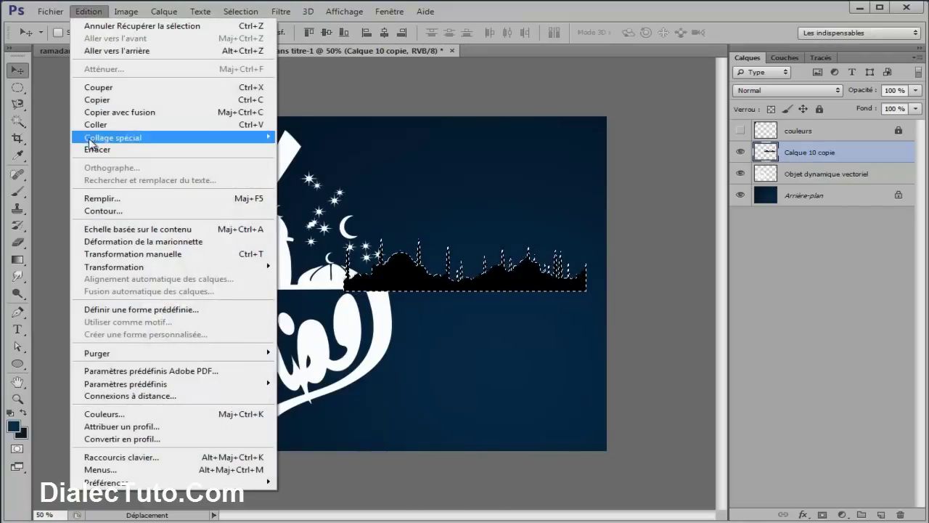
pyautogui.click(94, 199)
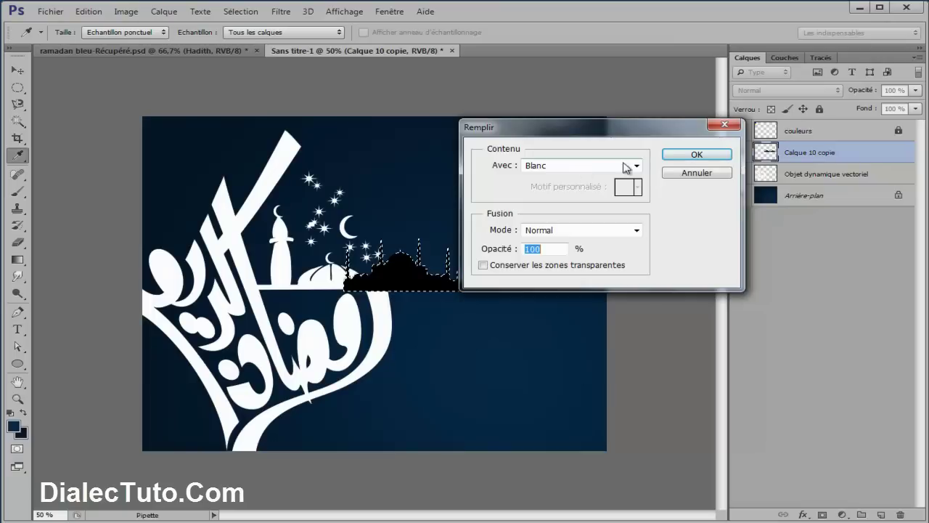
pyautogui.click(693, 154)
pyautogui.click(240, 11)
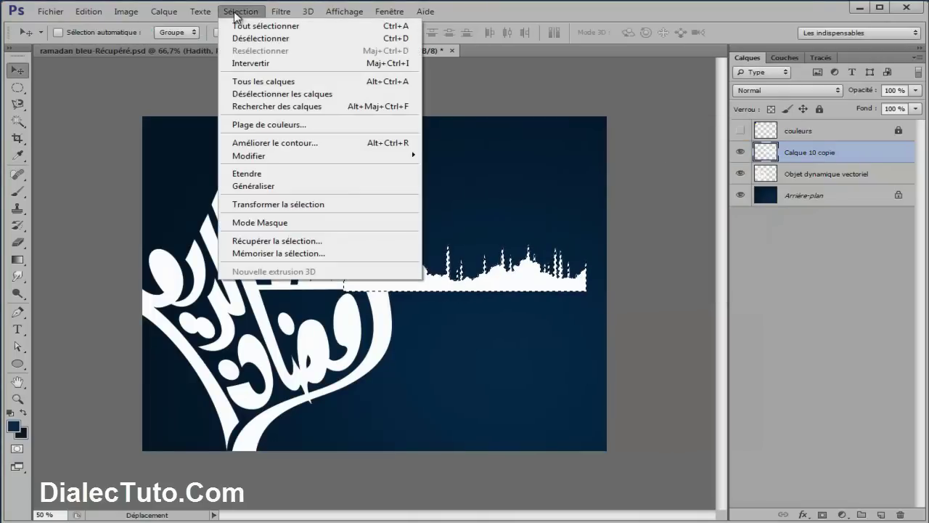
pyautogui.click(240, 38)
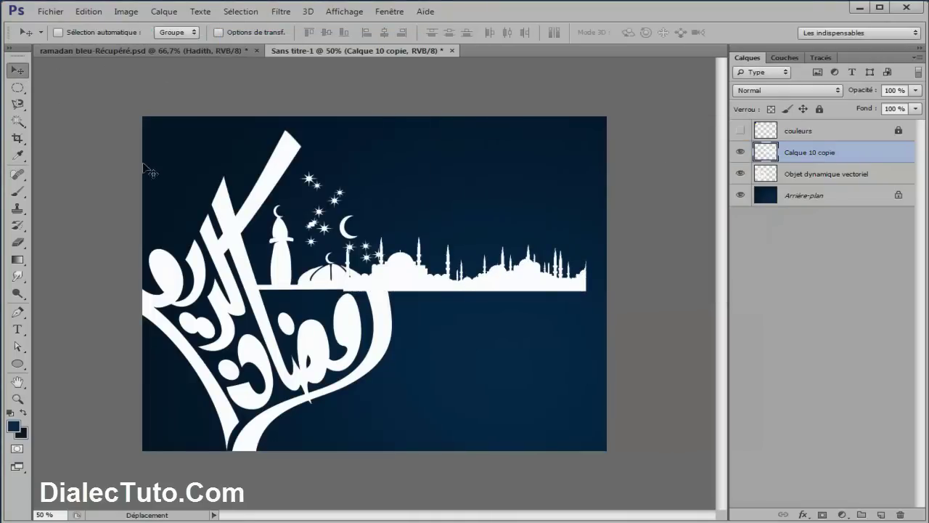
# Step: Align the skyline with the calligraphy's band, reaching the canvas's right edge, checking at 100%
pyautogui.moveTo(402, 279); pyautogui.dragTo(421, 277)
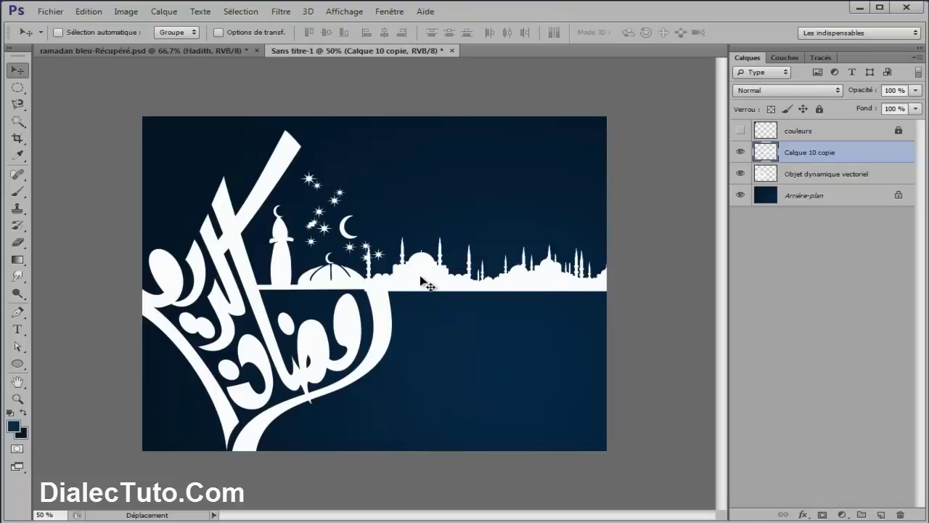
pyautogui.press('Up')
pyautogui.press('Up')
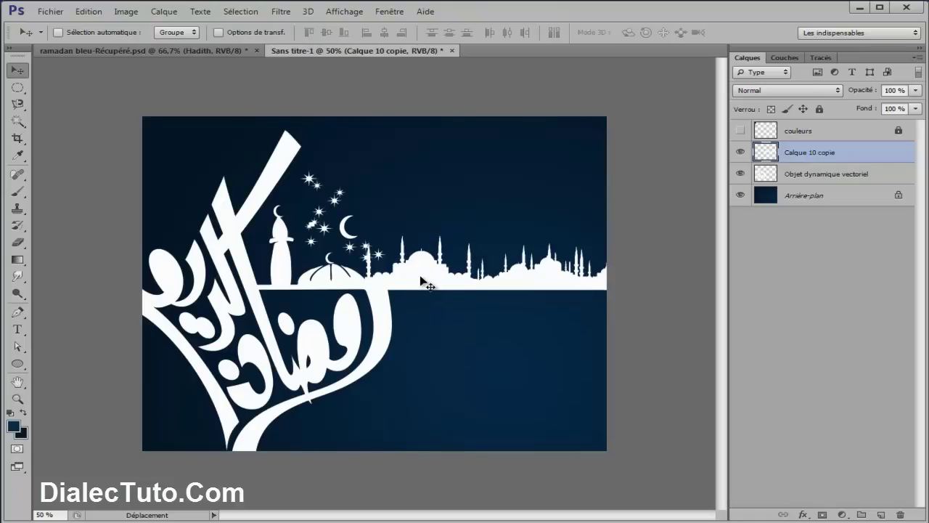
pyautogui.hotkey('ctrl', '1')
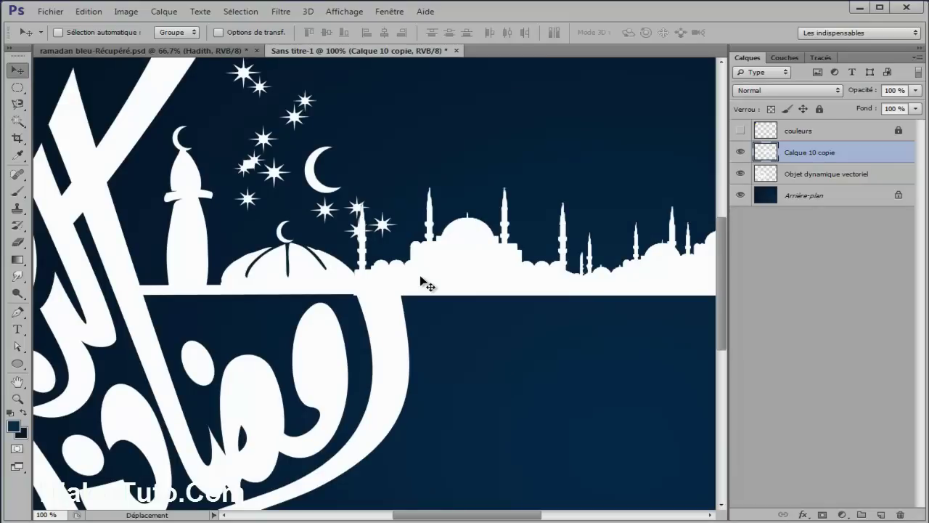
pyautogui.hscroll(4, 399, 319)
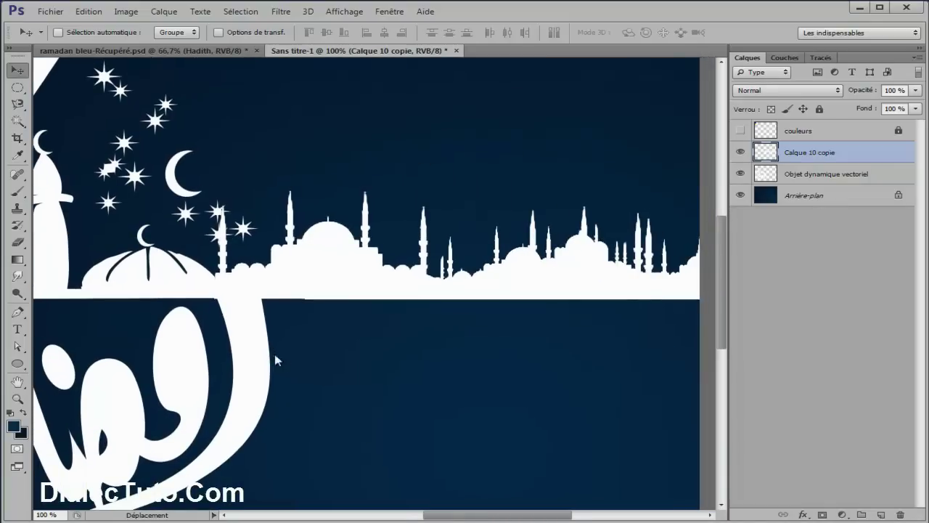
pyautogui.press('Right')
pyautogui.press('Right')
pyautogui.press('Right')
pyautogui.press('Right')
pyautogui.press('Right')
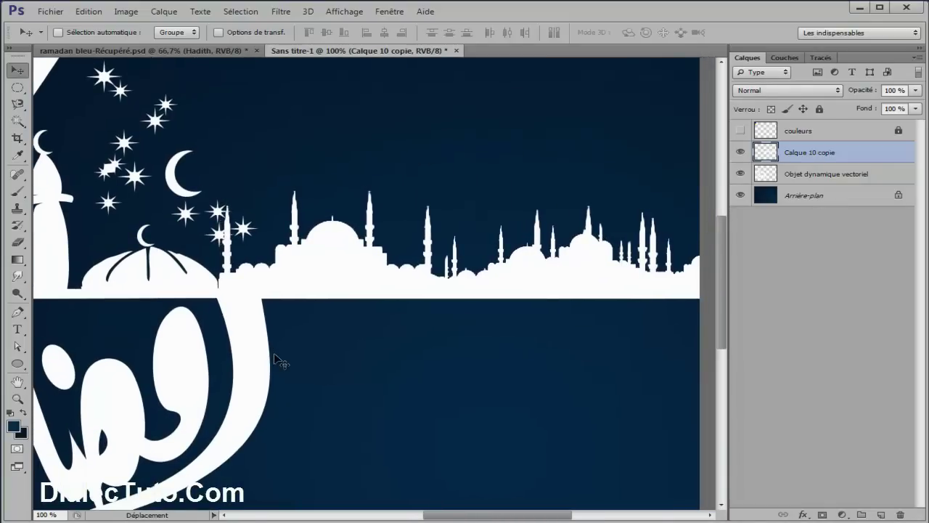
pyautogui.moveTo(285, 287)
pyautogui.mouseDown()
pyautogui.moveTo(326, 291)
pyautogui.moveTo(291, 289)
pyautogui.mouseUp()
pyautogui.press('Down')
pyautogui.press('Down')
pyautogui.press('Down')
pyautogui.press('Down')
pyautogui.press('Down')
pyautogui.press('Down')
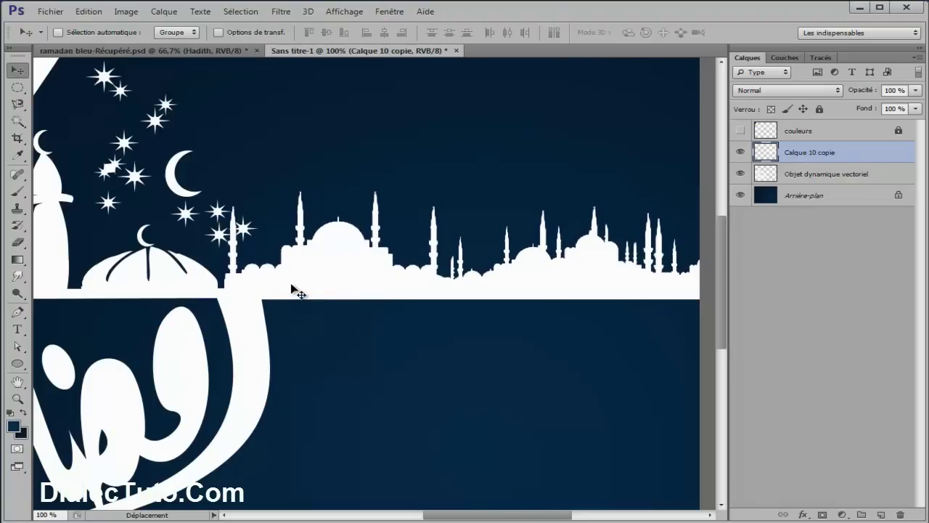
pyautogui.hotkey('ctrl', '-')
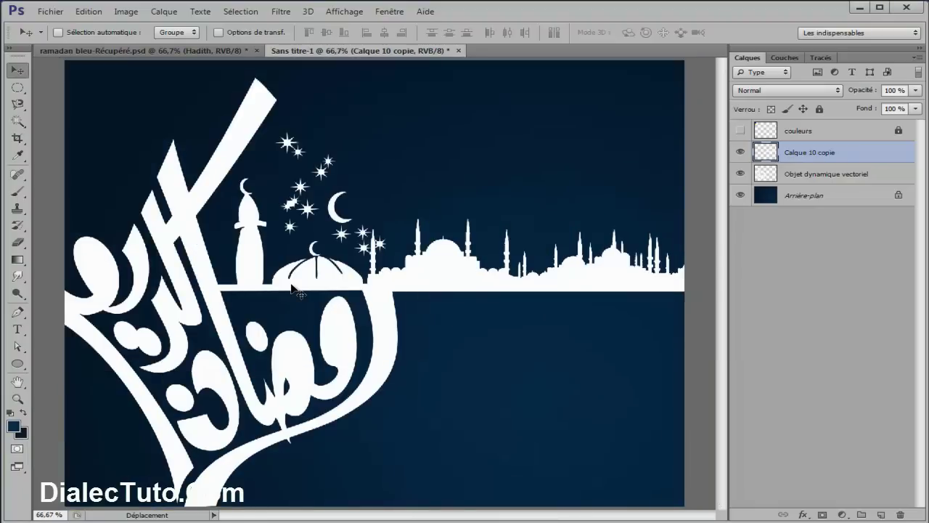
# Step: Merge the calligraphy and skyline layers into a single layer
pyautogui.keyDown('shift'); pyautogui.click(804, 182); pyautogui.keyUp('shift')
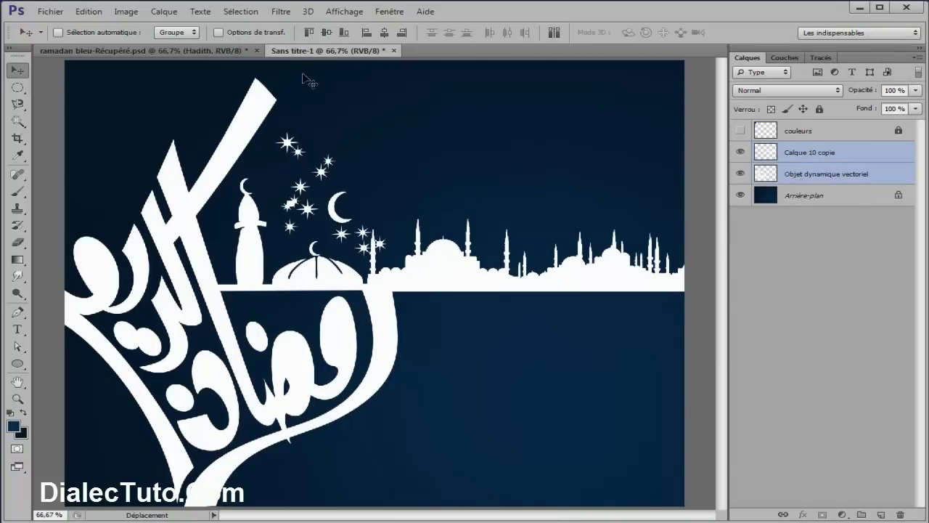
pyautogui.click(164, 12)
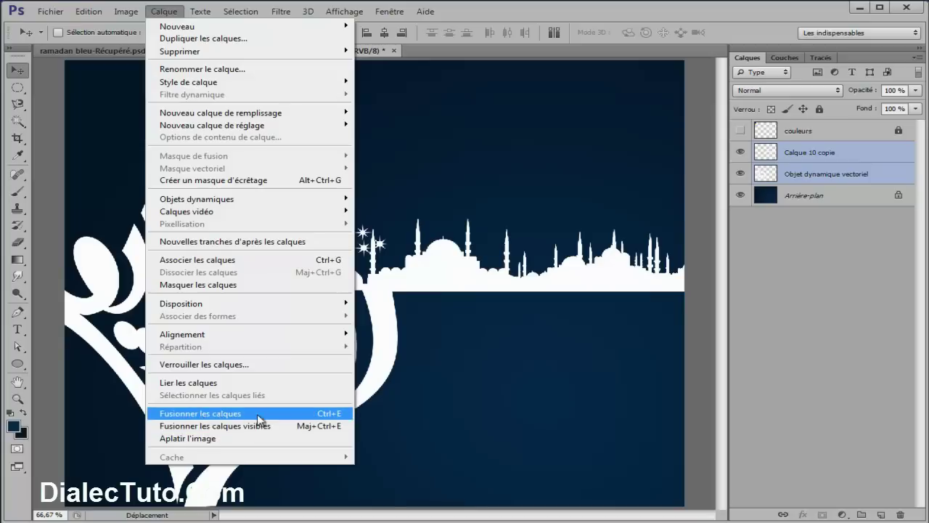
pyautogui.click(300, 413)
pyautogui.click(739, 152)
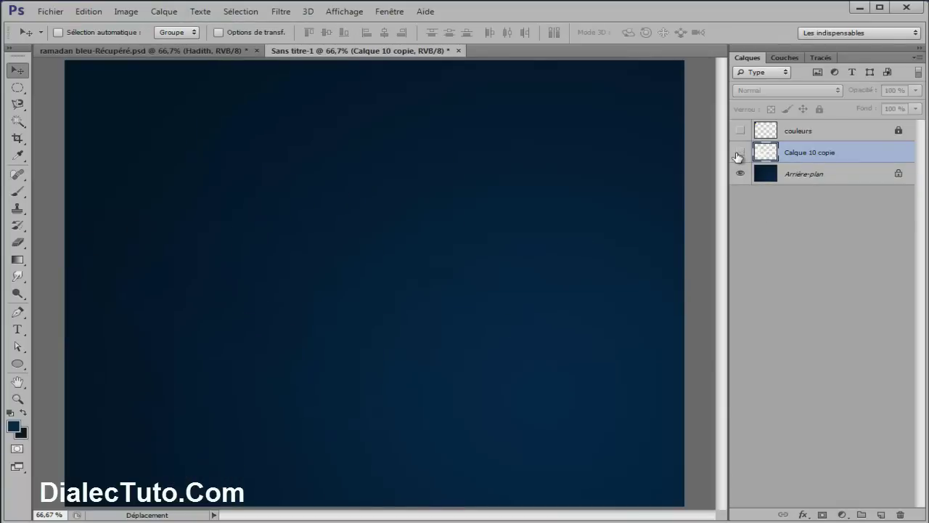
pyautogui.click(740, 153)
# Step: Rename the merged layer 'Ramadan Karim' and compare it with the reference poster
pyautogui.doubleClick(801, 154)
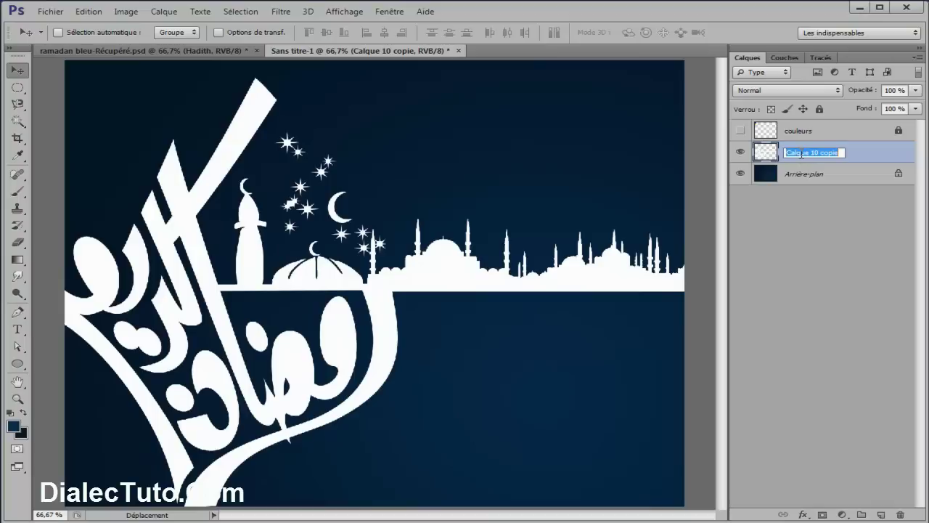
pyautogui.write('Ramadan Karim')
pyautogui.press('Return')
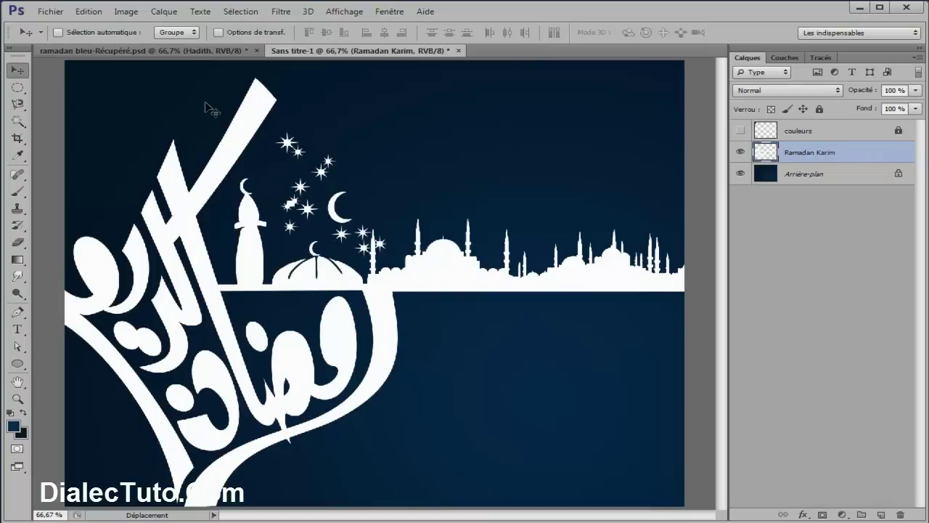
pyautogui.click(186, 50)
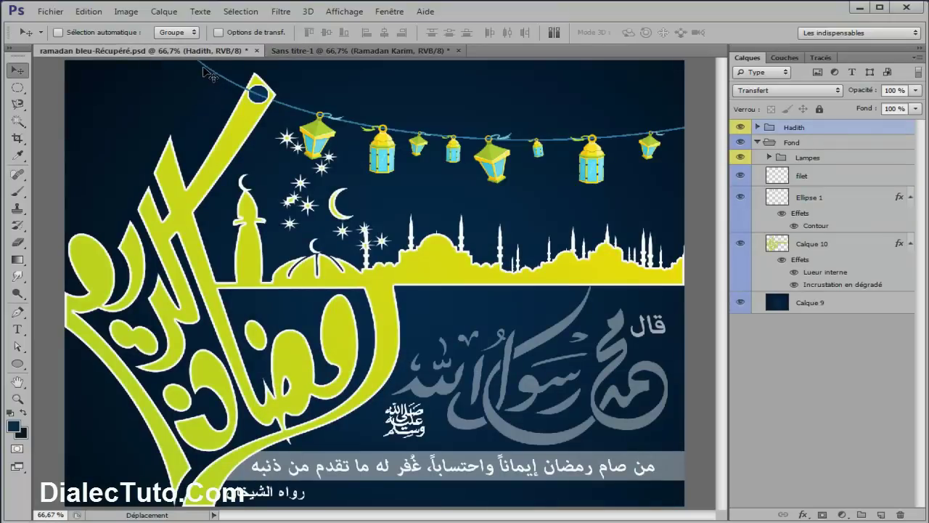
pyautogui.click(347, 51)
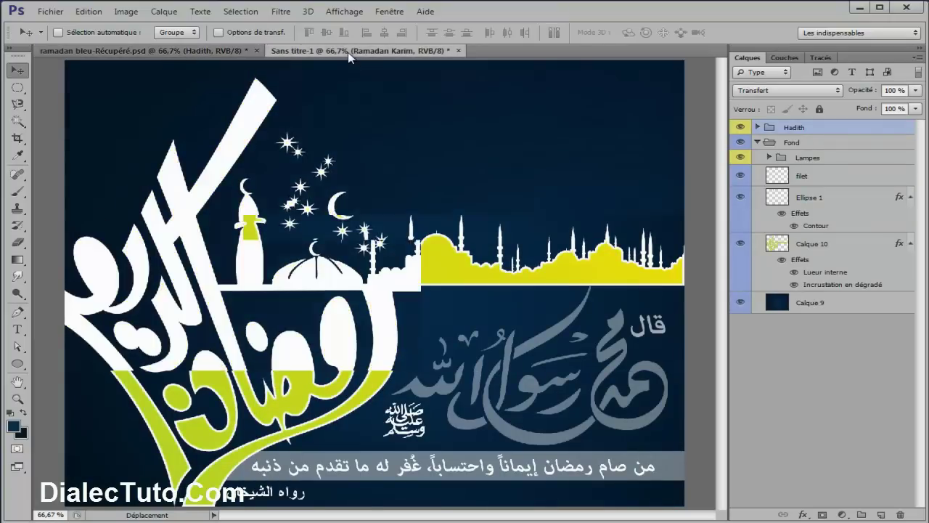
# Step: Add a new empty layer named 'filet' and zoom out to 33.3%
pyautogui.click(880, 514)
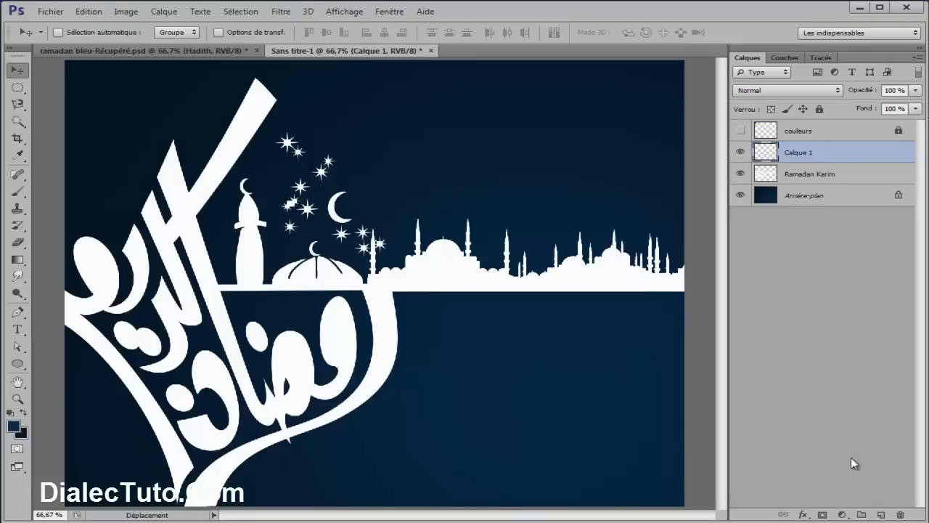
pyautogui.doubleClick(799, 154)
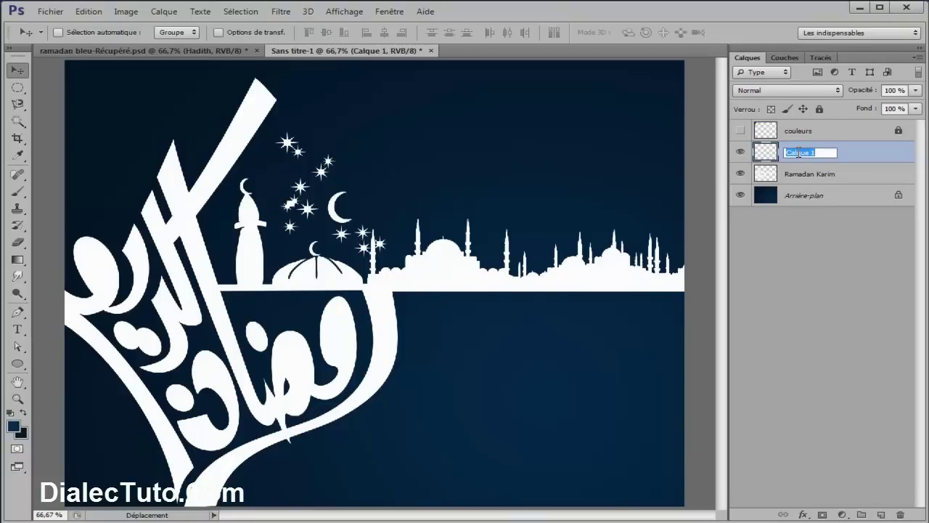
pyautogui.write('filet')
pyautogui.press('Return')
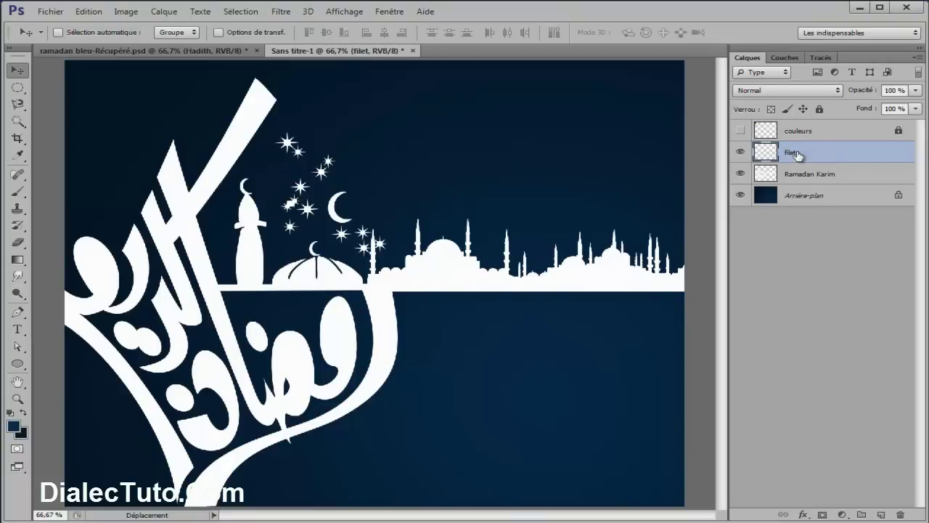
pyautogui.hotkey('ctrl', '-')
pyautogui.hotkey('ctrl', '-')
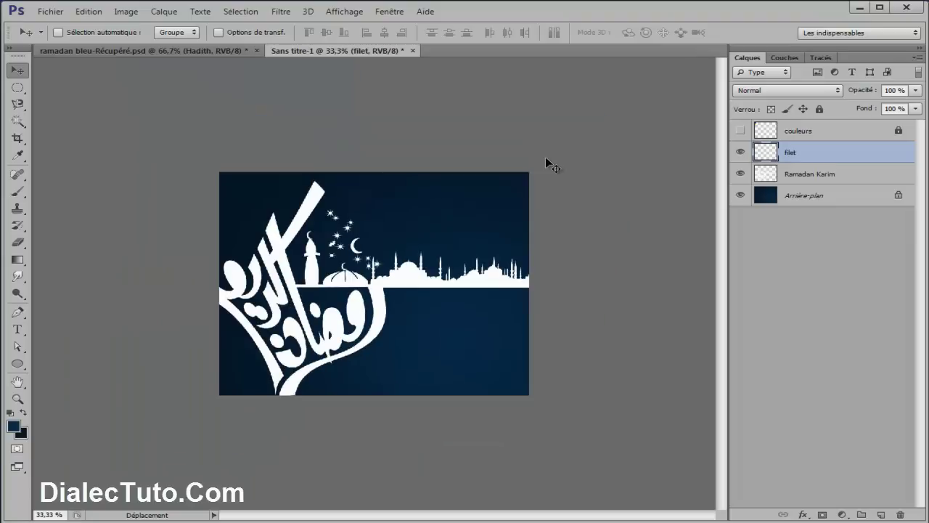
# Step: Draw a wide elliptical selection sweeping across the top of the poster
pyautogui.click(17, 87)
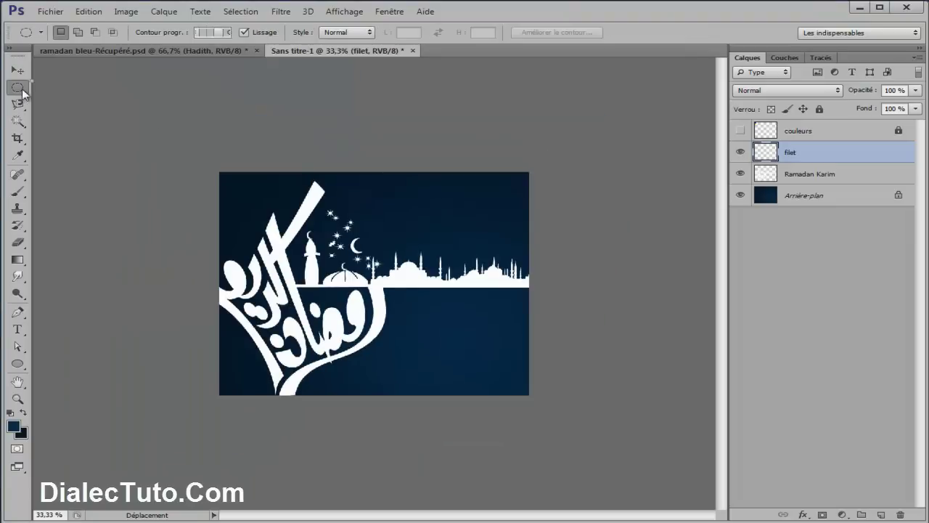
pyautogui.rightClick(17, 87)
pyautogui.click(86, 100)
pyautogui.moveTo(244, 103); pyautogui.dragTo(573, 212)
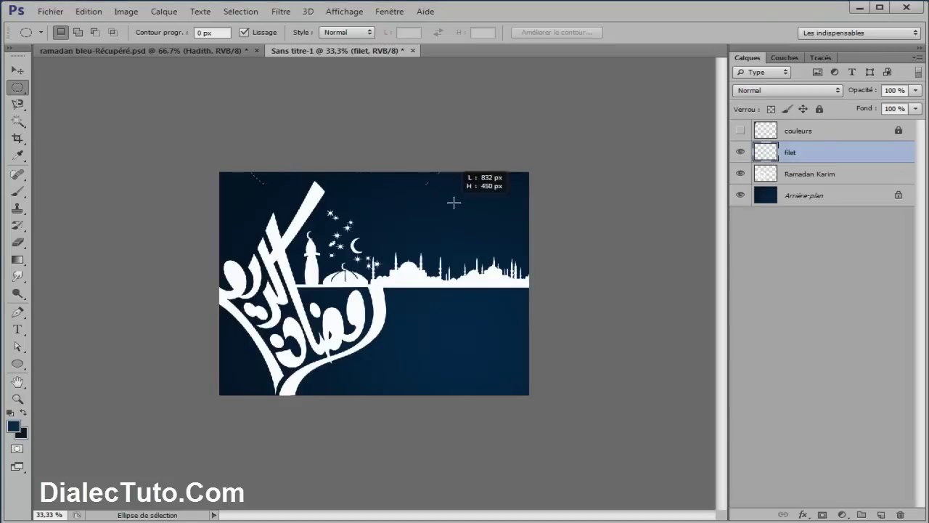
pyautogui.moveTo(409, 189); pyautogui.dragTo(442, 190)
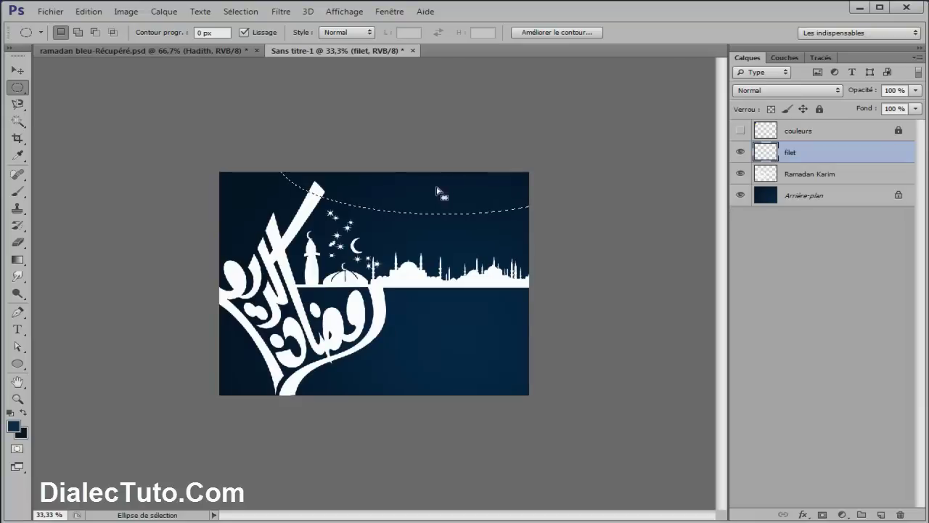
pyautogui.hotkey('ctrl', '+')
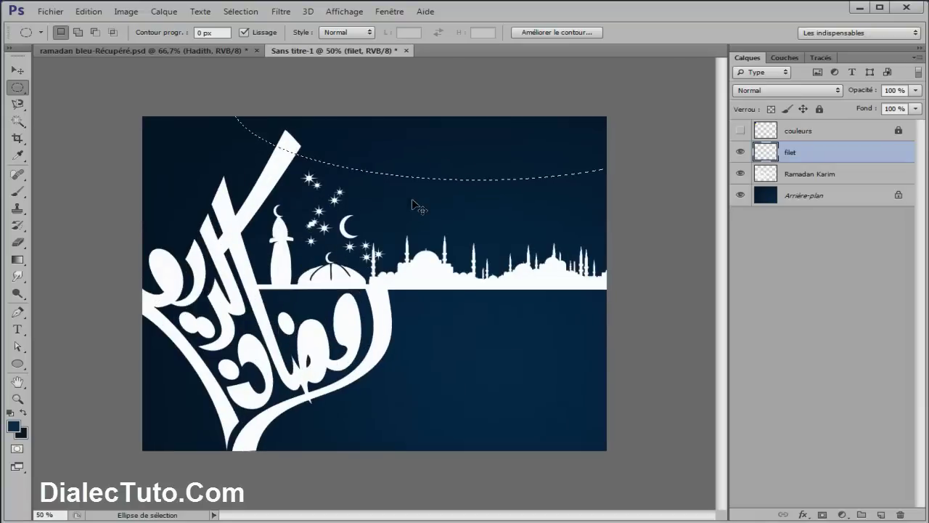
pyautogui.click(163, 59)
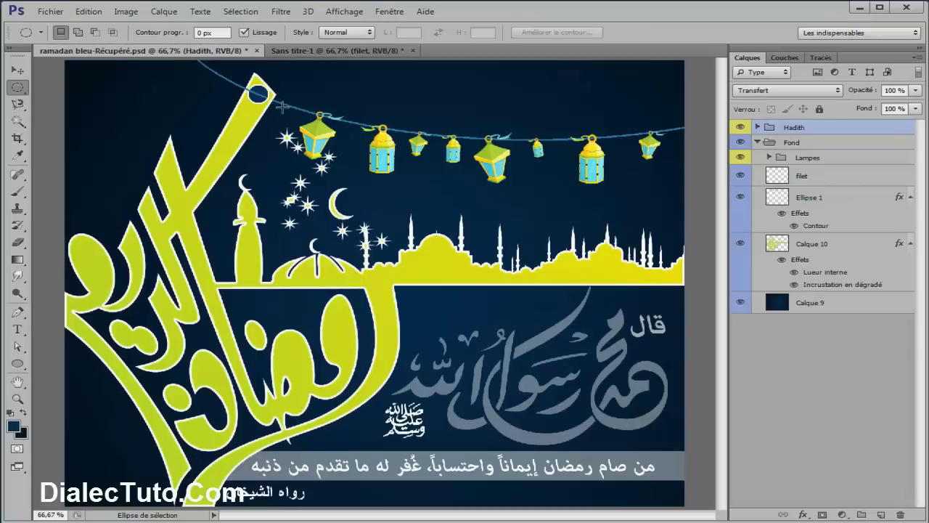
pyautogui.click(295, 53)
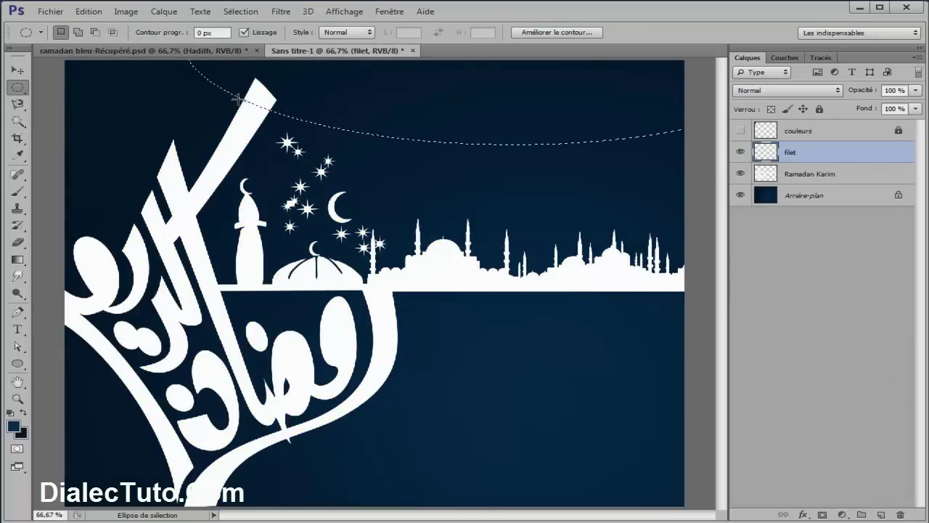
# Step: Turn the ellipse into a 2-pixel border selection and show the couleurs swatches layer
pyautogui.click(238, 13)
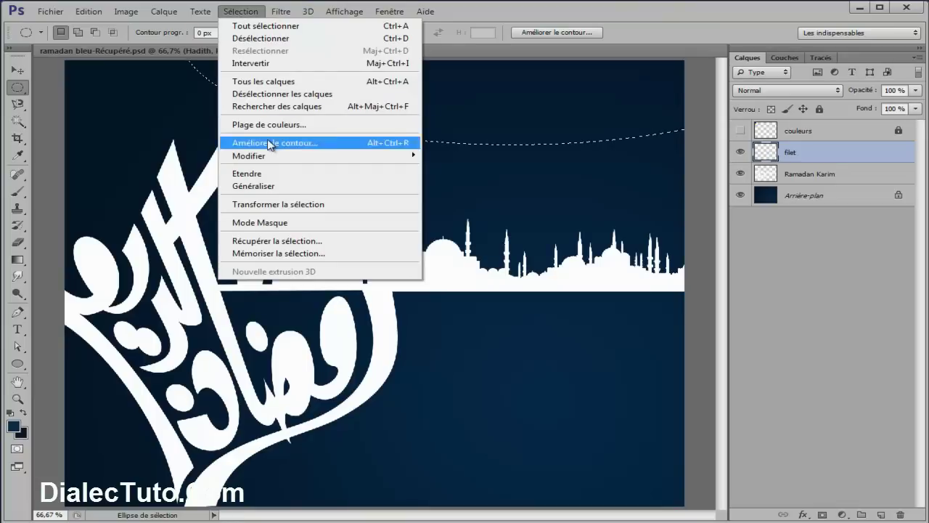
pyautogui.moveTo(249, 155)
pyautogui.click(452, 155)
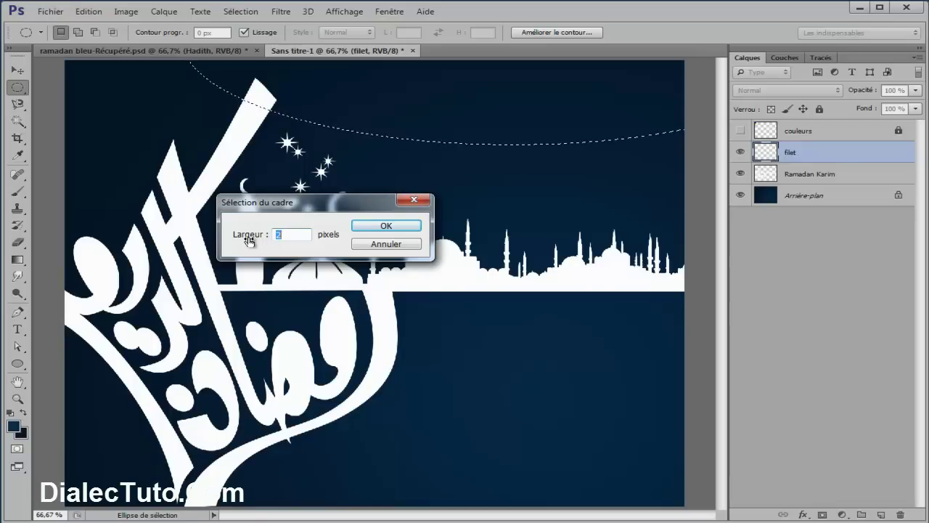
pyautogui.click(388, 227)
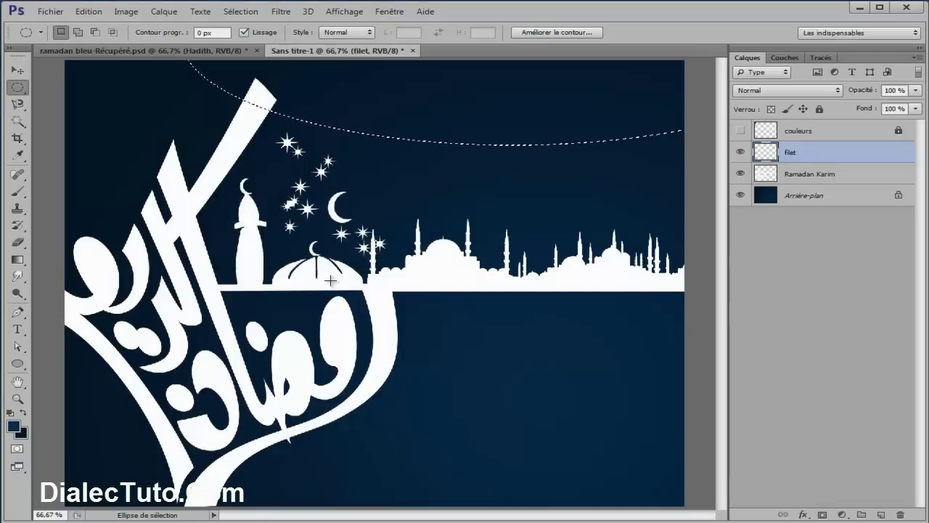
pyautogui.click(194, 52)
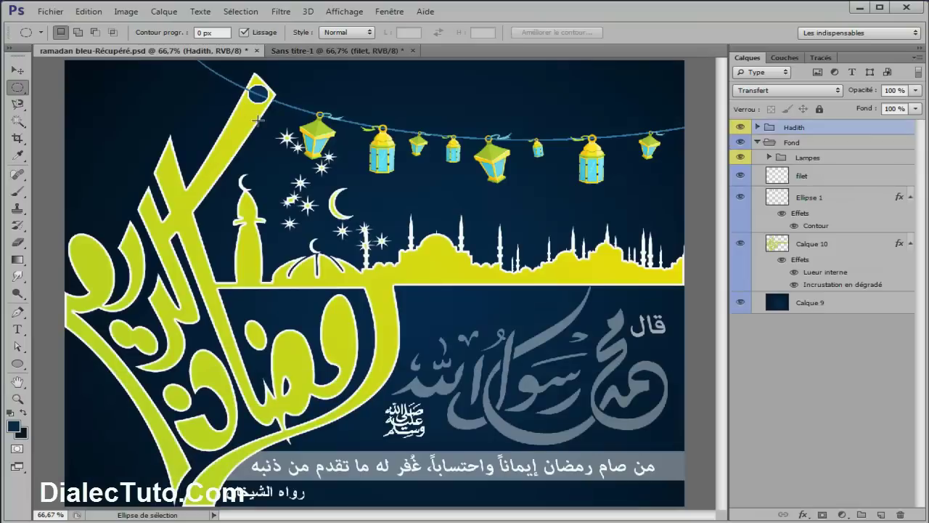
pyautogui.click(313, 50)
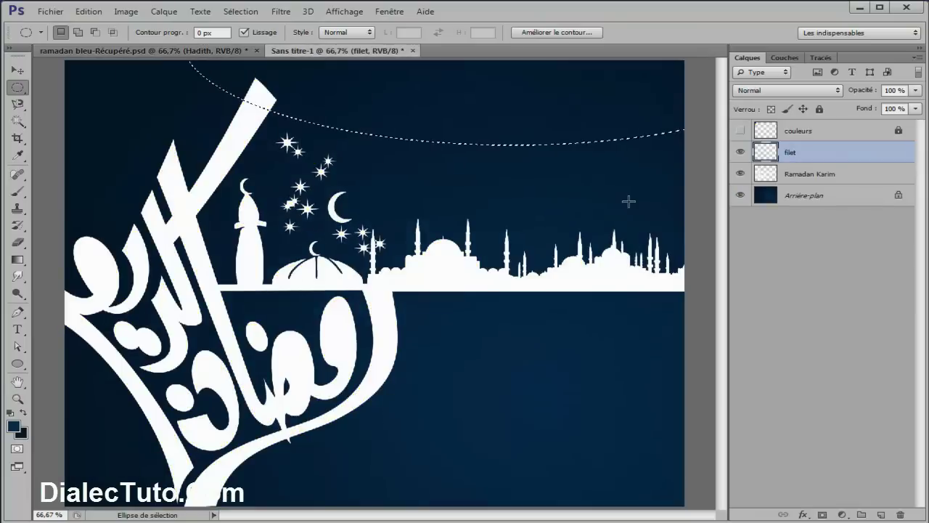
pyautogui.click(740, 133)
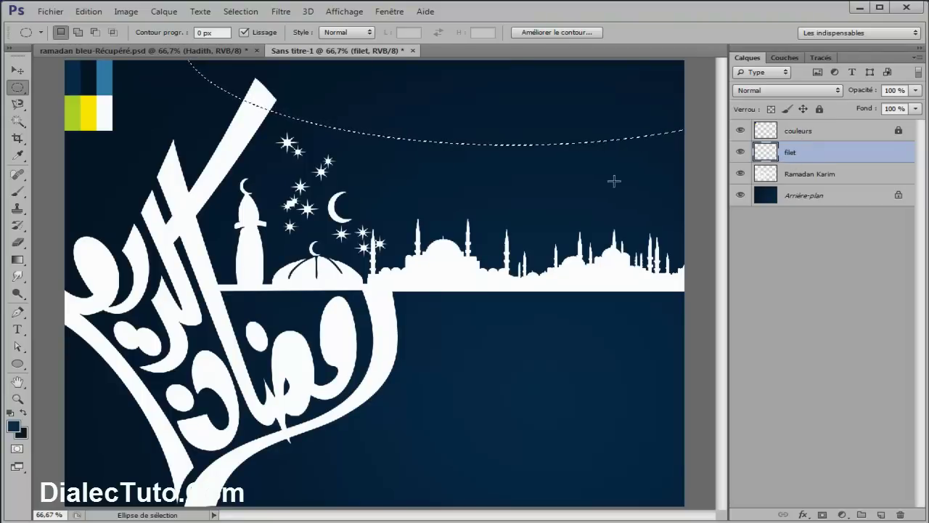
# Step: Fill the border with the swatch blue (2f79a8) and deselect, leaving a thin arc
pyautogui.click(16, 427)
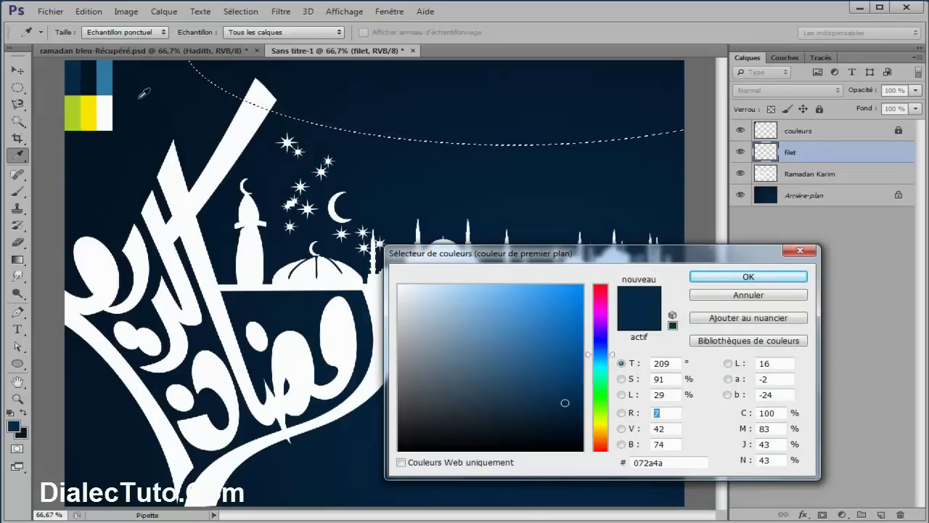
pyautogui.click(106, 79)
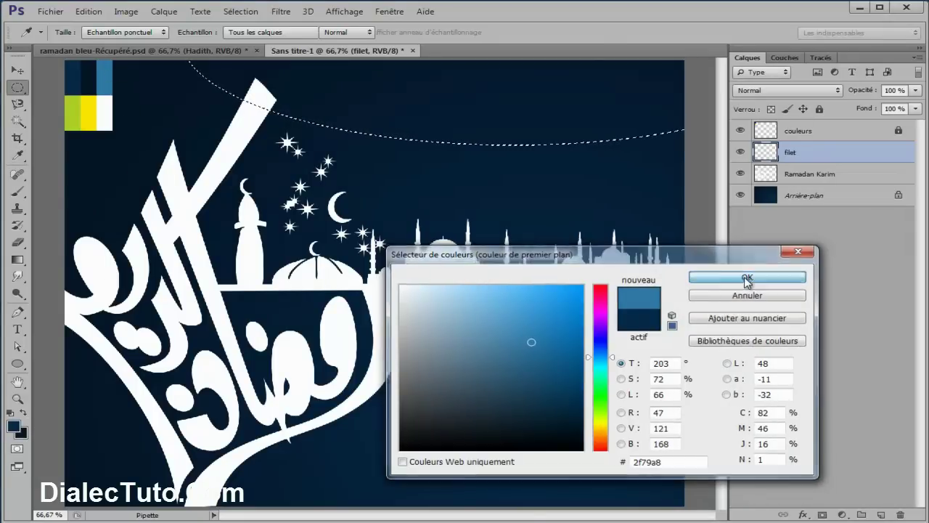
pyautogui.click(741, 276)
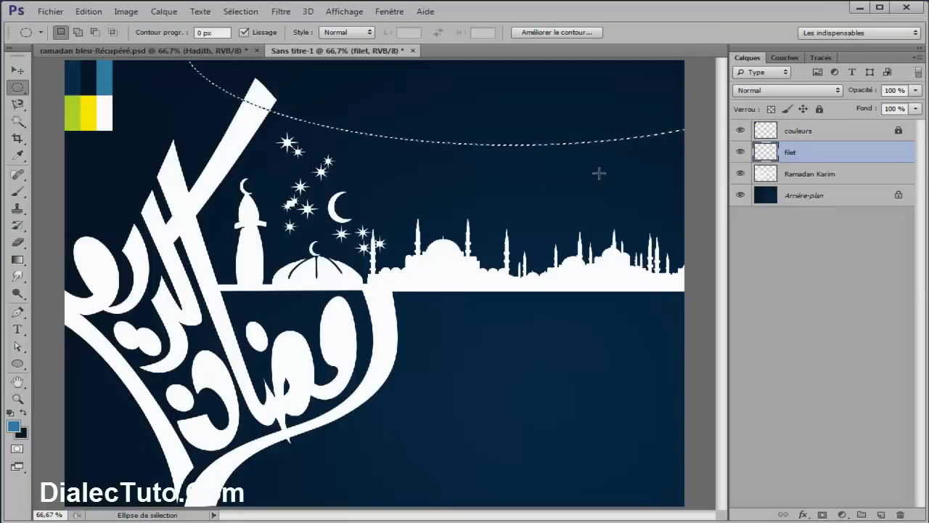
pyautogui.click(241, 11)
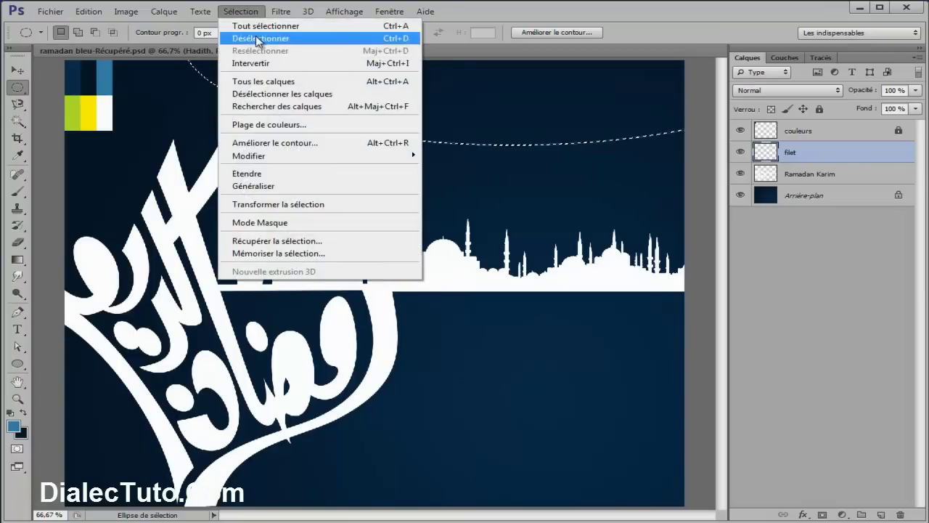
pyautogui.click(258, 38)
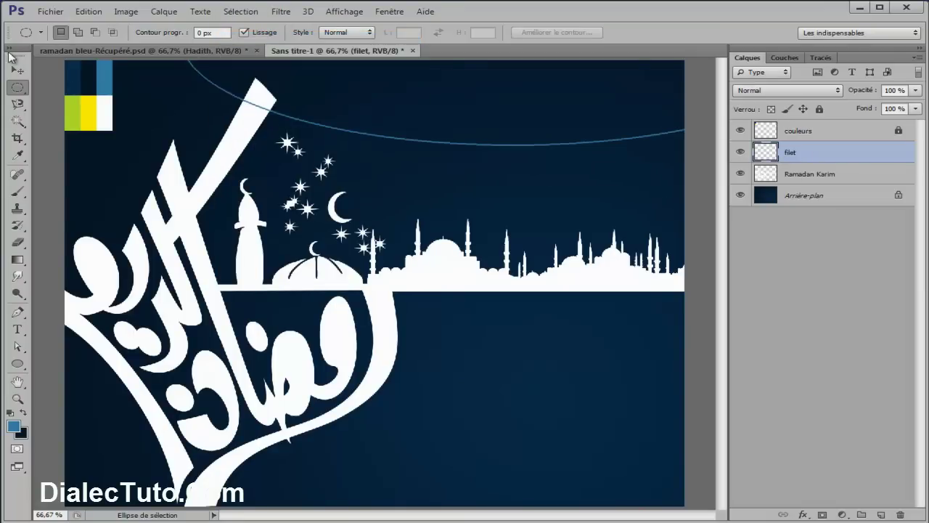
pyautogui.click(17, 70)
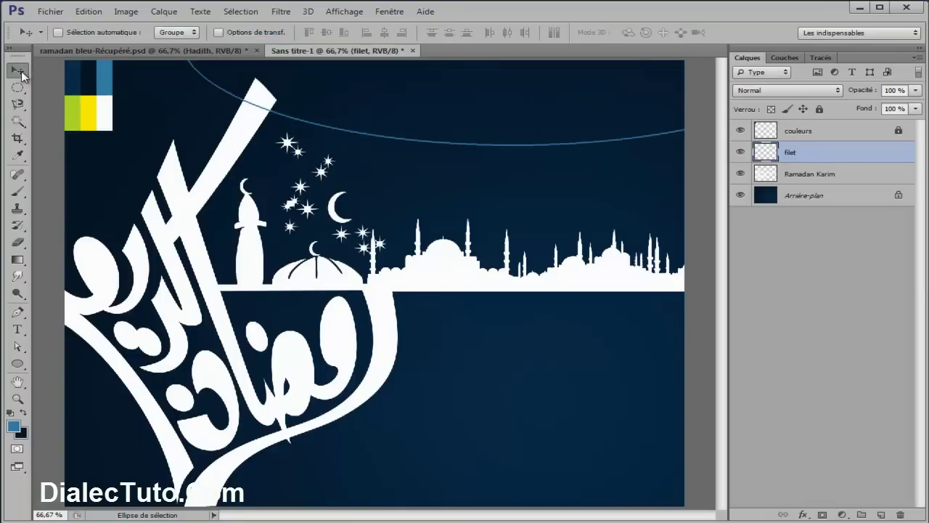
# Step: Hide the couleurs layer and inspect the reference poster's lantern string at 300%
pyautogui.click(740, 131)
pyautogui.click(196, 51)
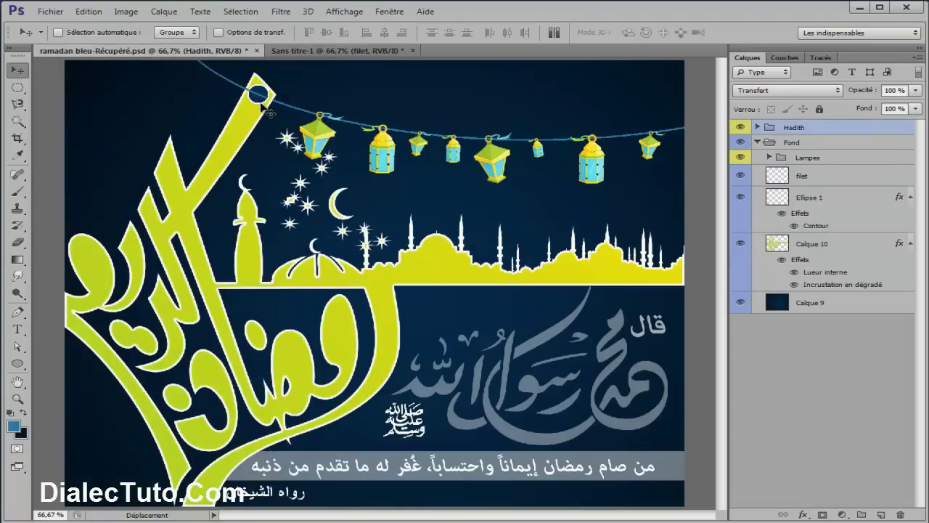
pyautogui.hotkey('ctrl', '+')
pyautogui.hotkey('ctrl', '+')
pyautogui.hotkey('ctrl', '+')
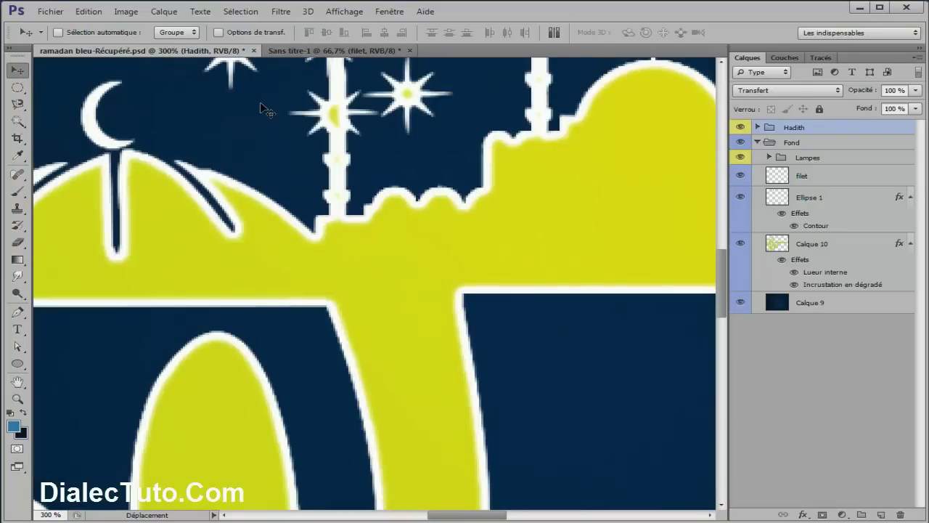
pyautogui.moveTo(263, 144); pyautogui.dragTo(361, 294)
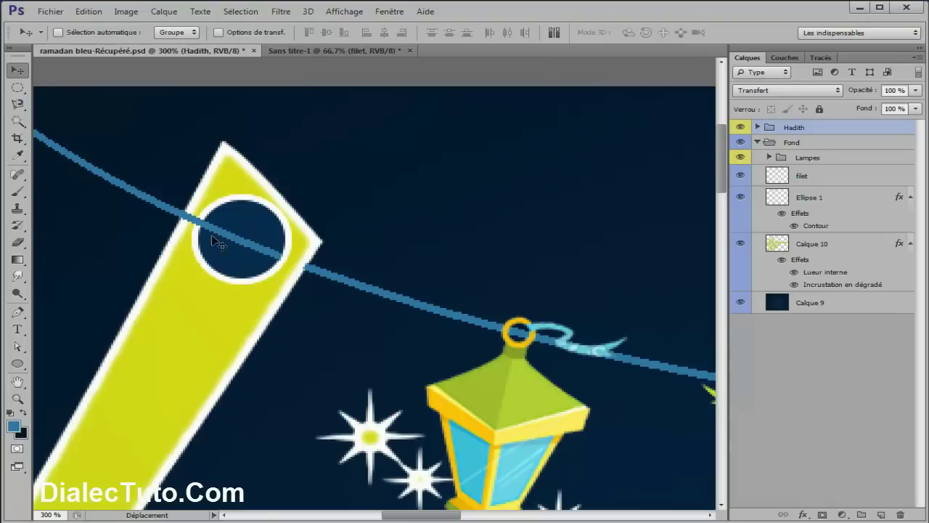
pyautogui.click(323, 51)
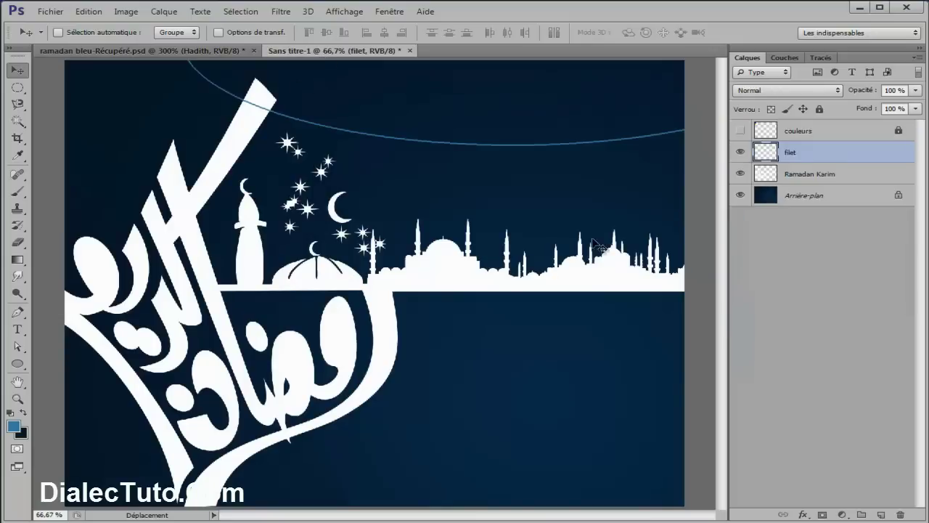
# Step: Add a layer named 'cercle' holding a small yellow-green filled circle
pyautogui.click(884, 514)
pyautogui.doubleClick(799, 154)
pyautogui.write('cercle')
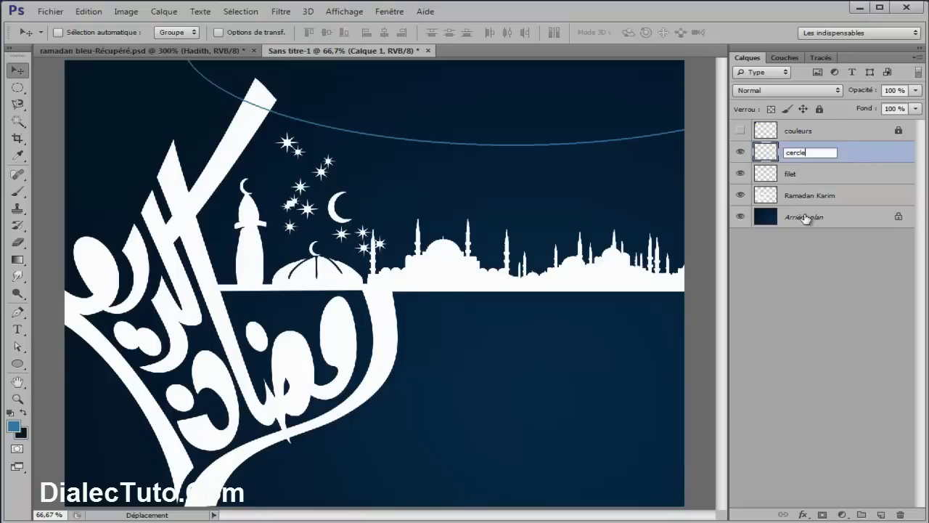
pyautogui.press('Return')
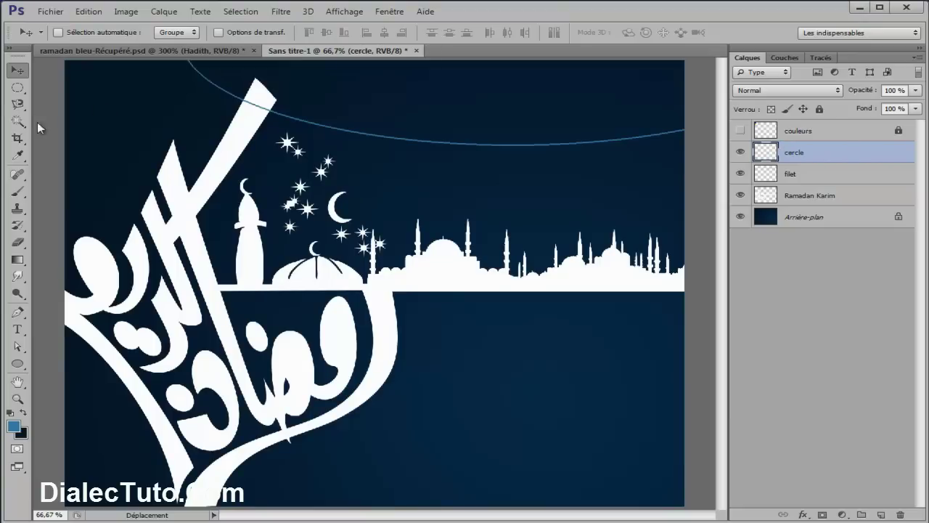
pyautogui.click(18, 88)
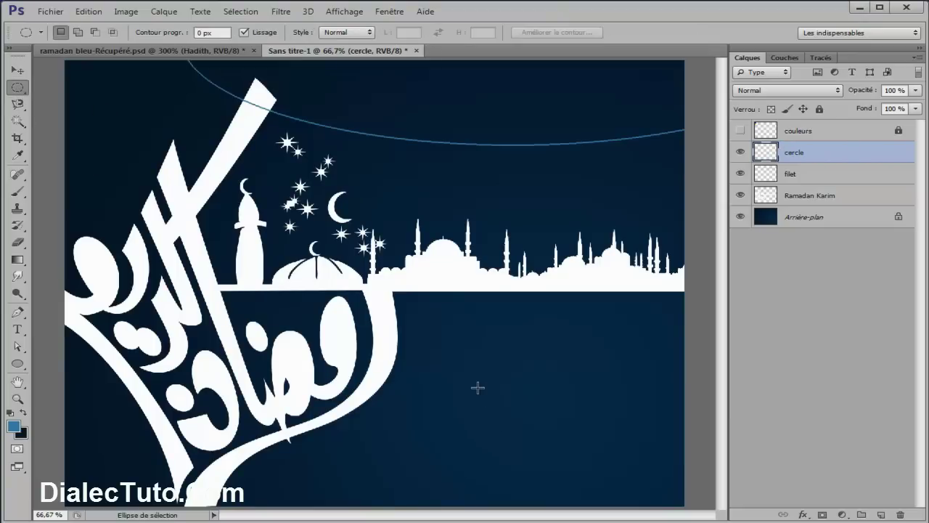
pyautogui.moveTo(477, 388); pyautogui.dragTo(487, 399)
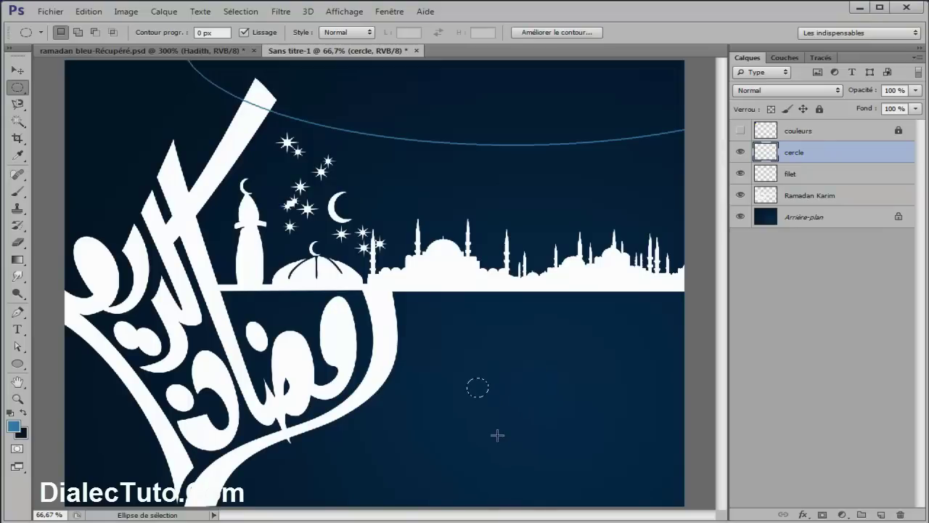
pyautogui.click(18, 428)
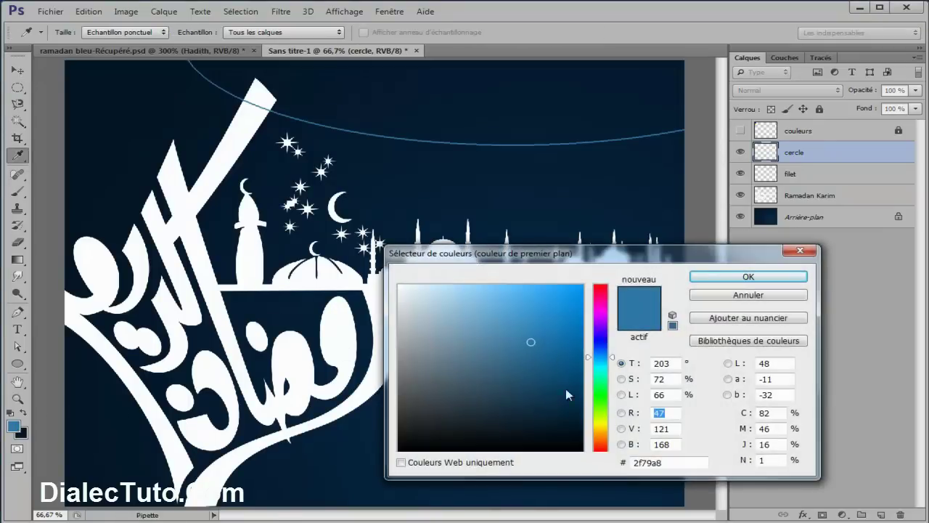
pyautogui.click(601, 418)
pyautogui.click(538, 331)
pyautogui.click(767, 275)
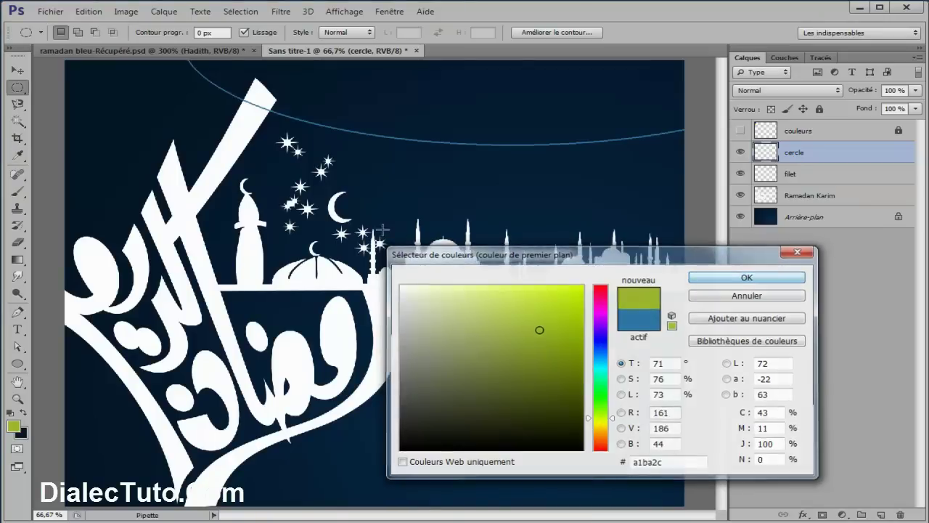
pyautogui.hotkey('ctrl', 'd')
# Step: Move the green circle onto the calligraphy stroke where the blue arc crosses it
pyautogui.click(18, 69)
pyautogui.moveTo(478, 383); pyautogui.dragTo(256, 98)
pyautogui.hotkey('ctrl', '+')
pyautogui.hotkey('ctrl', '+')
pyautogui.hotkey('ctrl', '+')
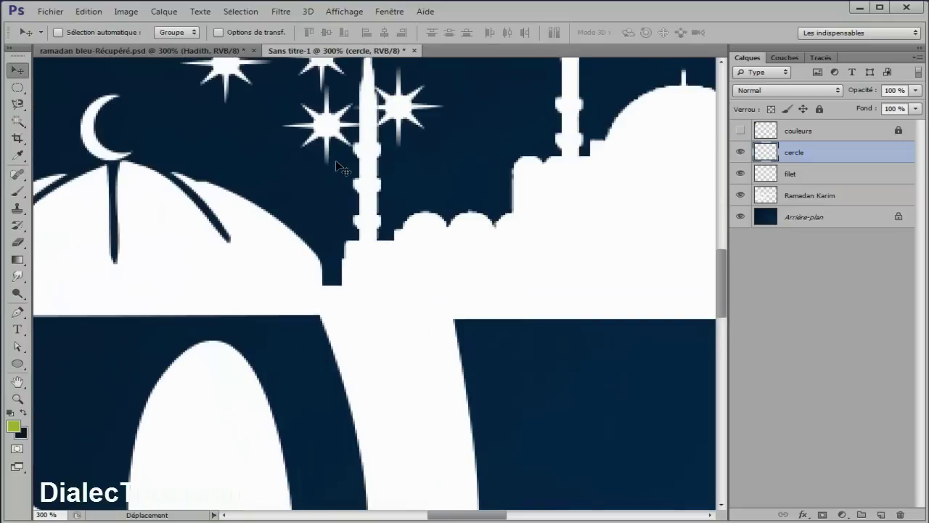
pyautogui.moveTo(372, 262)
pyautogui.mouseDown()
pyautogui.moveTo(430, 403)
pyautogui.moveTo(552, 501)
pyautogui.mouseUp()
pyautogui.moveTo(276, 109); pyautogui.dragTo(421, 390)
pyautogui.moveTo(310, 262); pyautogui.dragTo(317, 275)
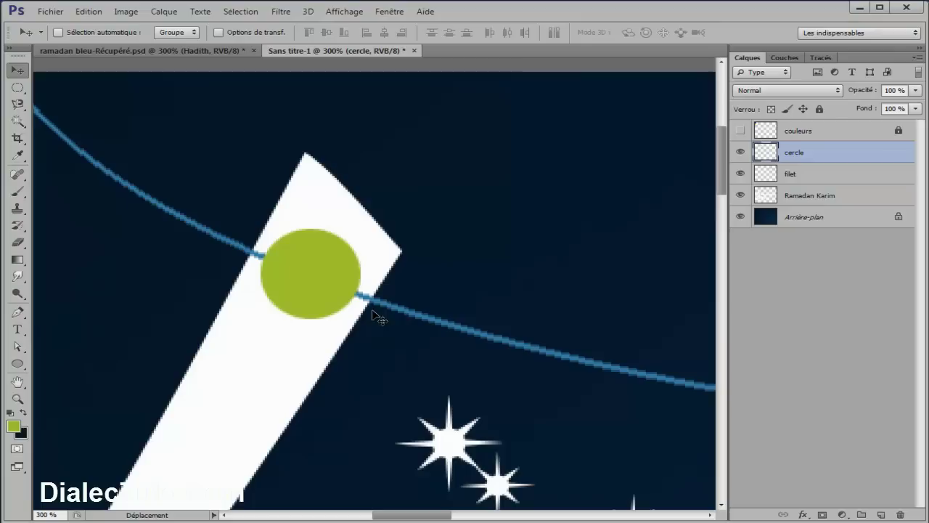
# Step: Enlarge the circle slightly from its centre to about 104% (48 px)
pyautogui.hotkey('ctrl', 't')
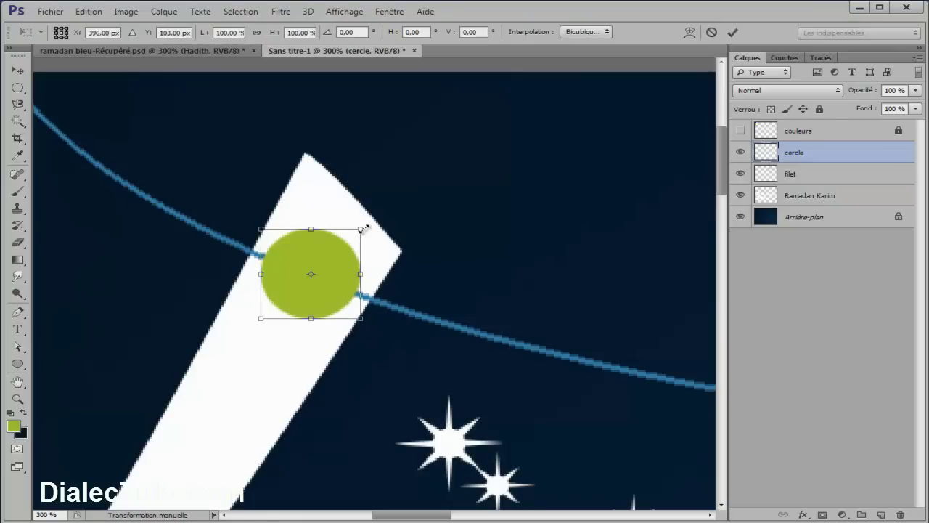
pyautogui.moveTo(360, 229); pyautogui.dragTo(364, 228)
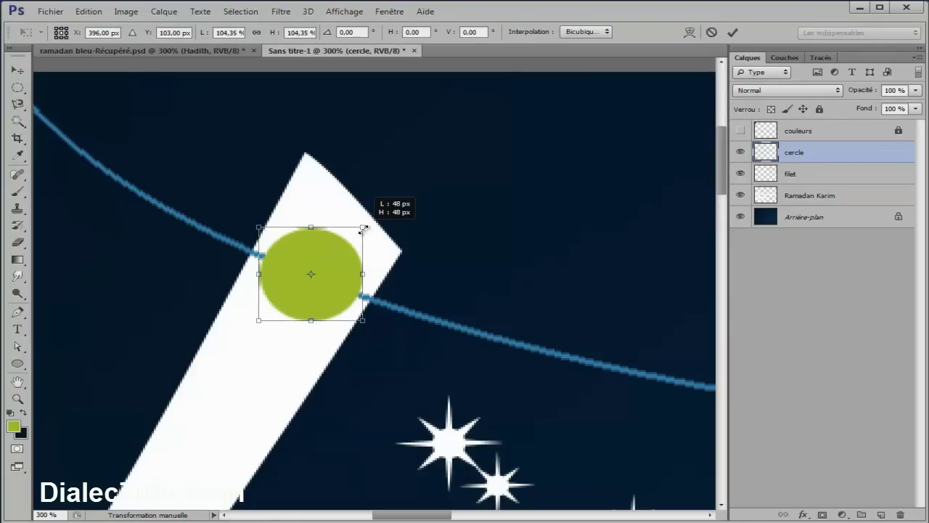
pyautogui.press('Return')
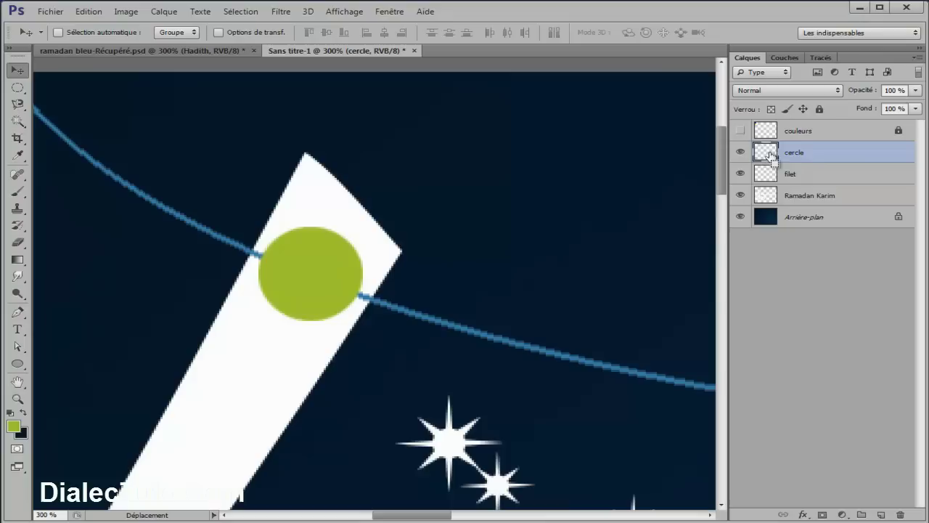
# Step: Delete the circle's area from the Ramadan Karim layer, then hide cercle
pyautogui.keyDown('ctrl'); pyautogui.click(768, 156); pyautogui.keyUp('ctrl')
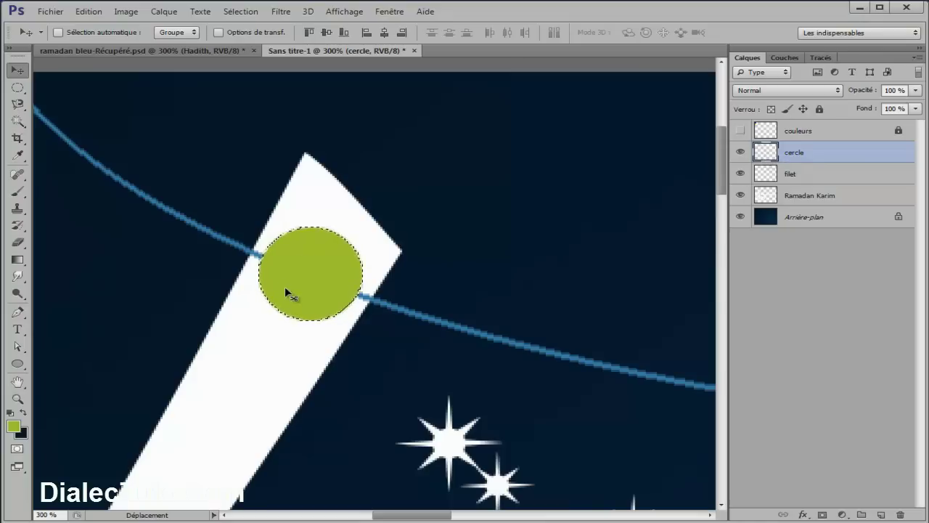
pyautogui.click(741, 152)
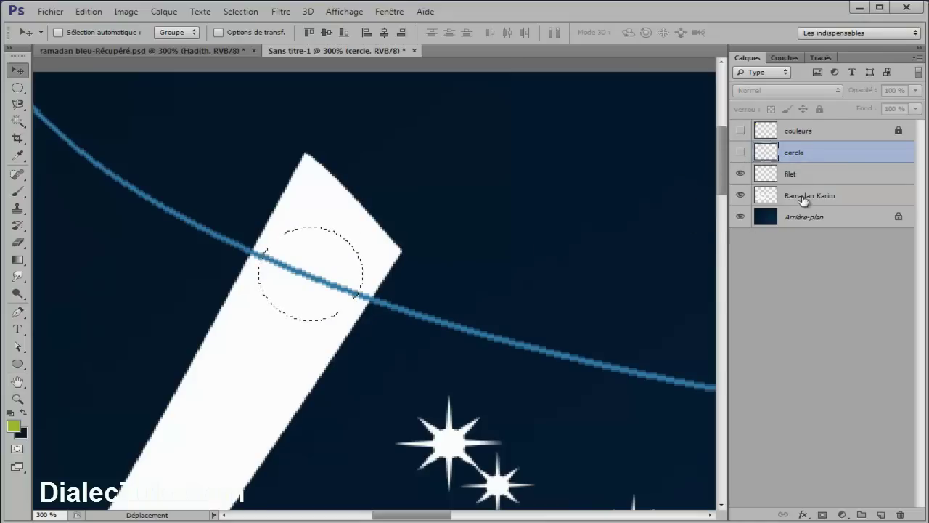
pyautogui.click(757, 196)
pyautogui.click(740, 195)
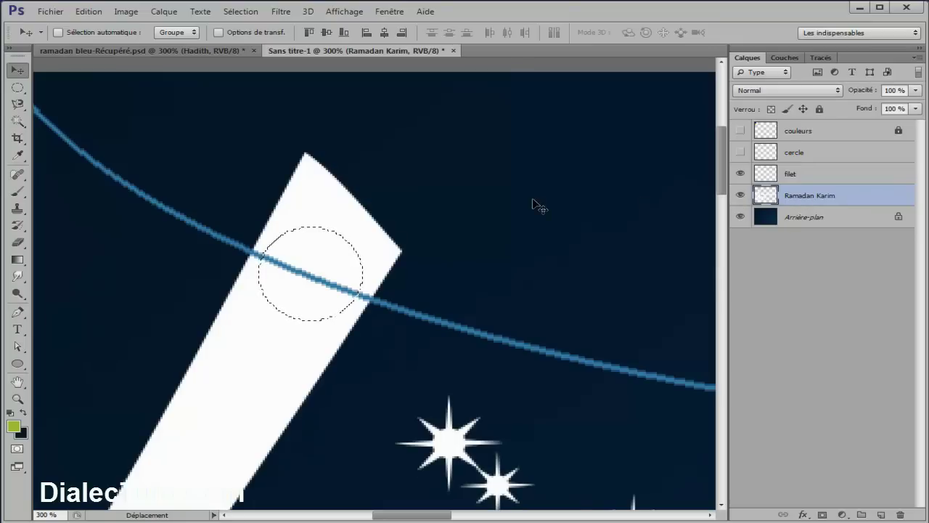
pyautogui.press('Delete')
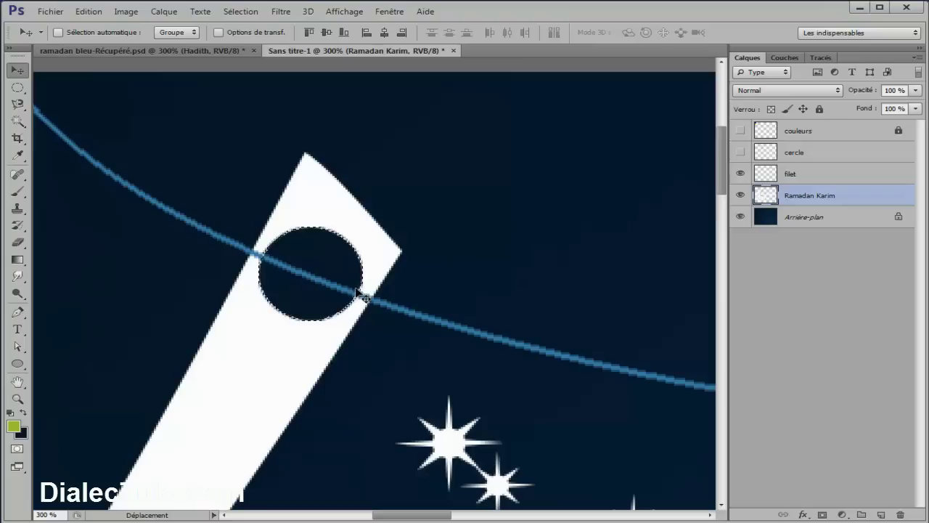
pyautogui.hotkey('ctrl', 'd')
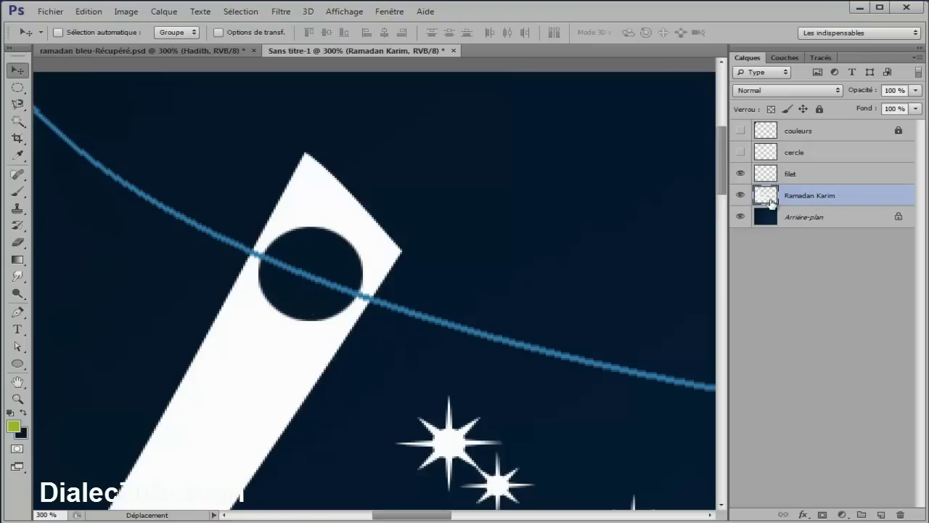
# Step: Erase the filet arc inside the Ramadan Karim outline, then fit the image on screen
pyautogui.keyDown('ctrl'); pyautogui.click(763, 196); pyautogui.keyUp('ctrl')
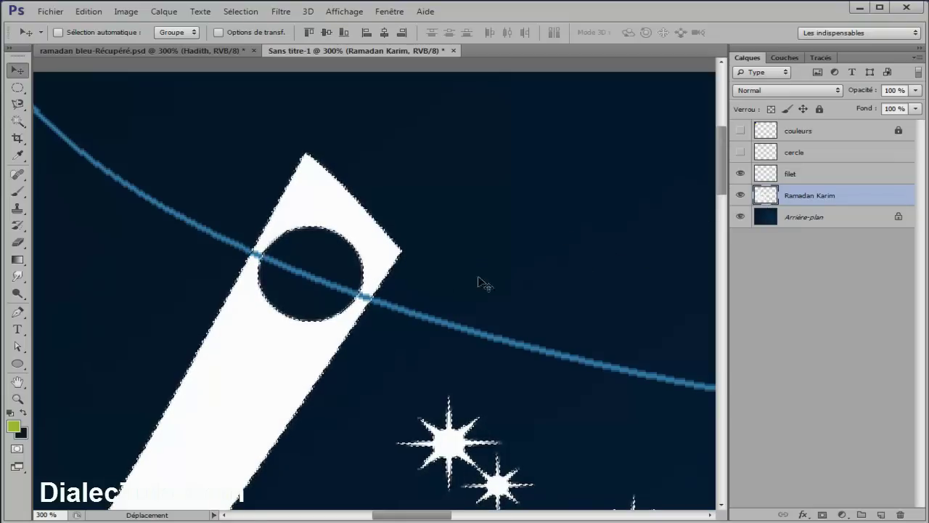
pyautogui.click(790, 174)
pyautogui.click(740, 174)
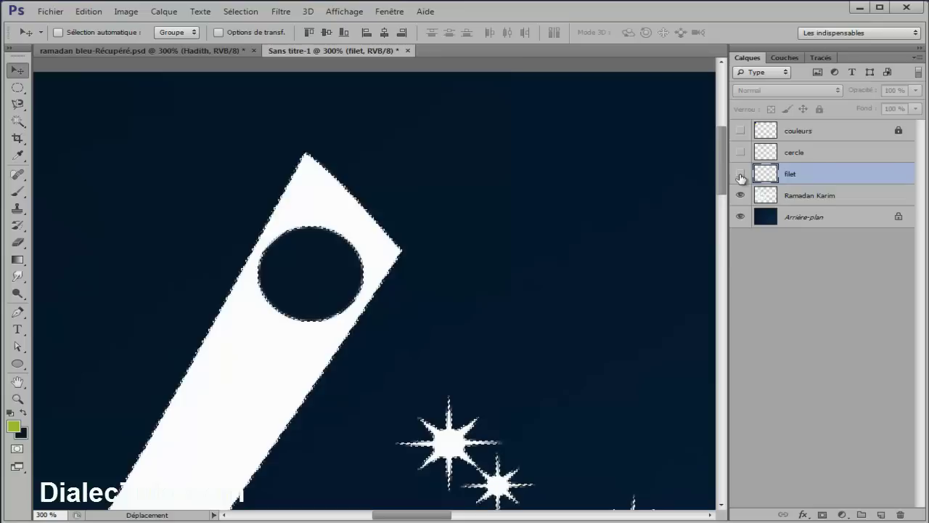
pyautogui.click(18, 243)
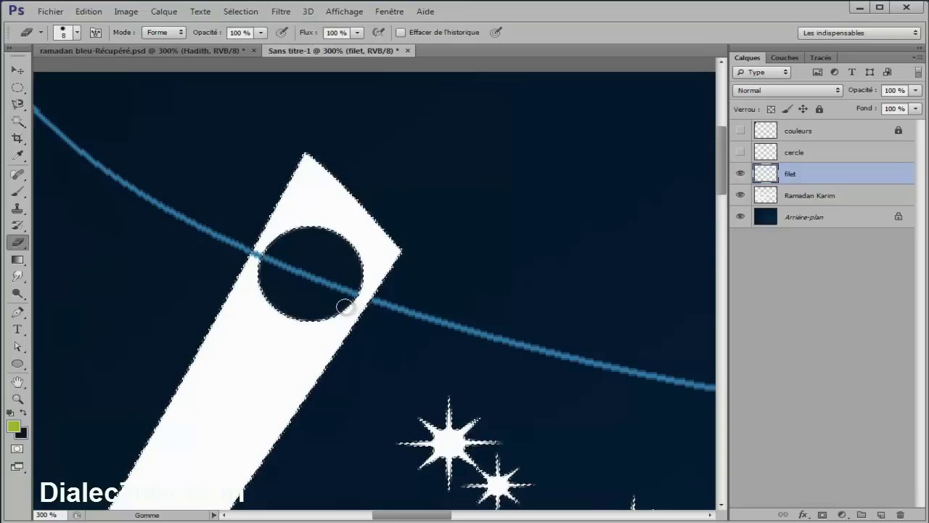
pyautogui.hotkey('ctrl', 'd')
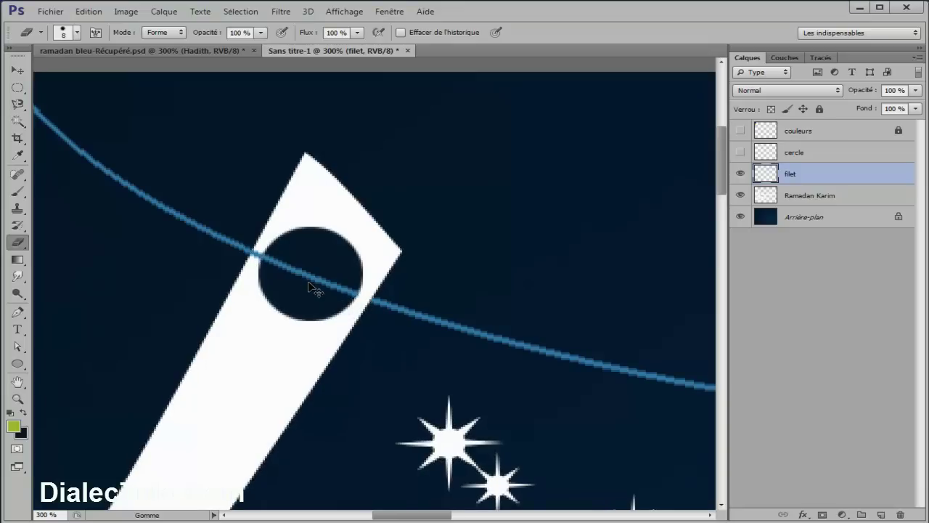
pyautogui.hotkey('ctrl', '0')
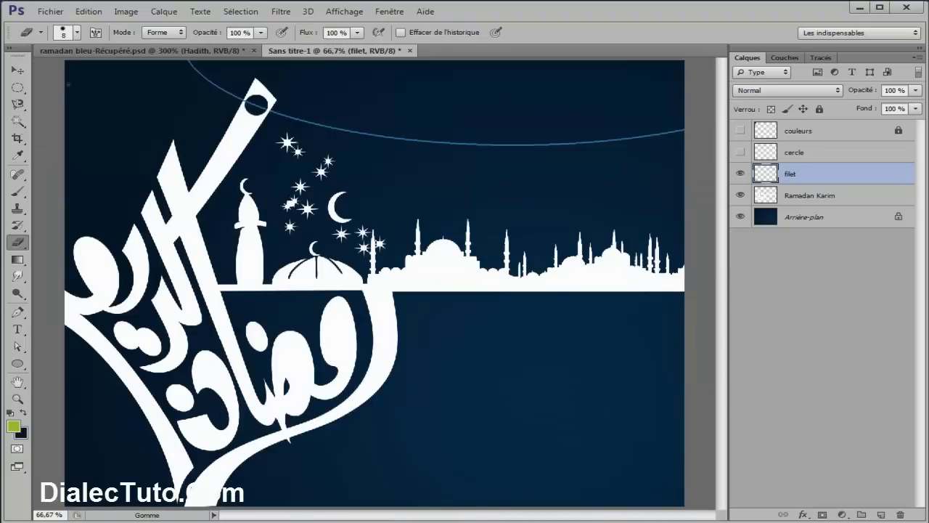
pyautogui.click(18, 70)
pyautogui.click(825, 153)
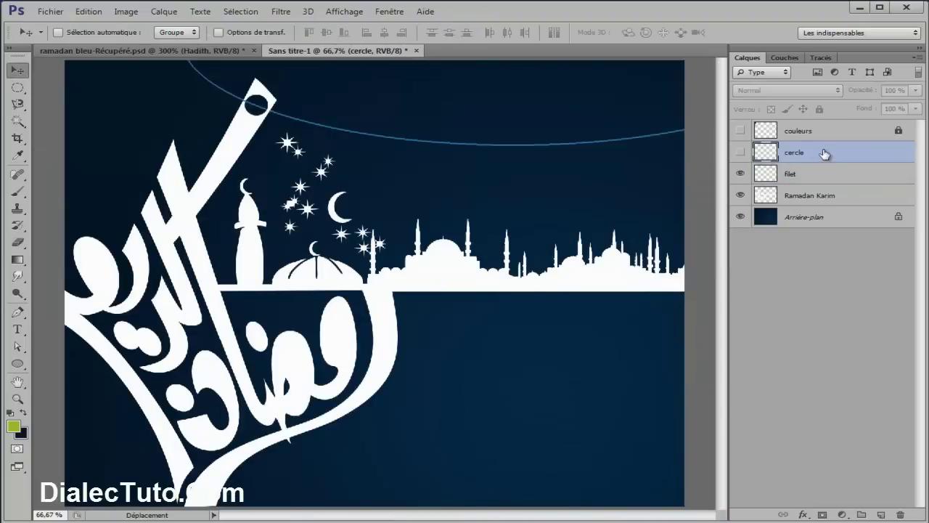
# Step: Delete the cercle layer and view the whole ramadan bleu reference poster
pyautogui.click(739, 152)
pyautogui.moveTo(834, 151); pyautogui.dragTo(900, 514)
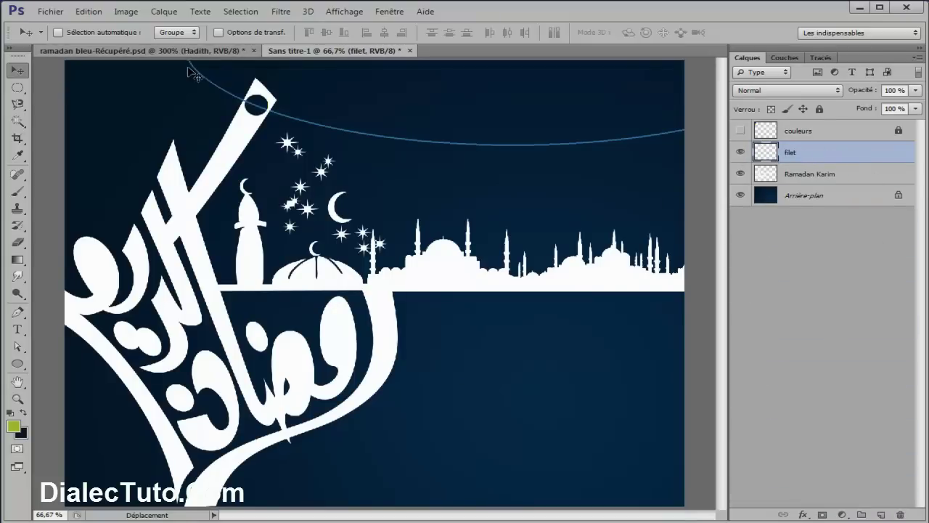
pyautogui.click(163, 51)
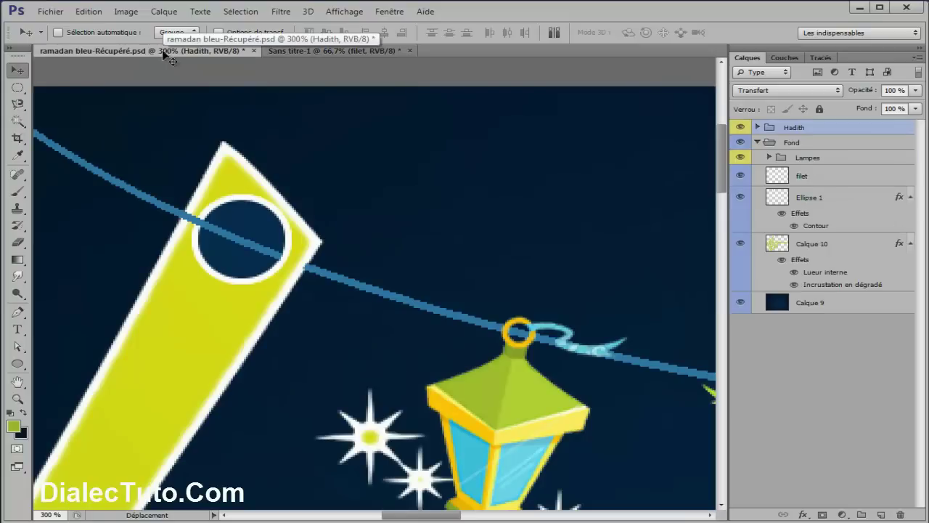
pyautogui.hotkey('ctrl', '-')
pyautogui.hotkey('ctrl', '-')
pyautogui.hotkey('ctrl', '-')
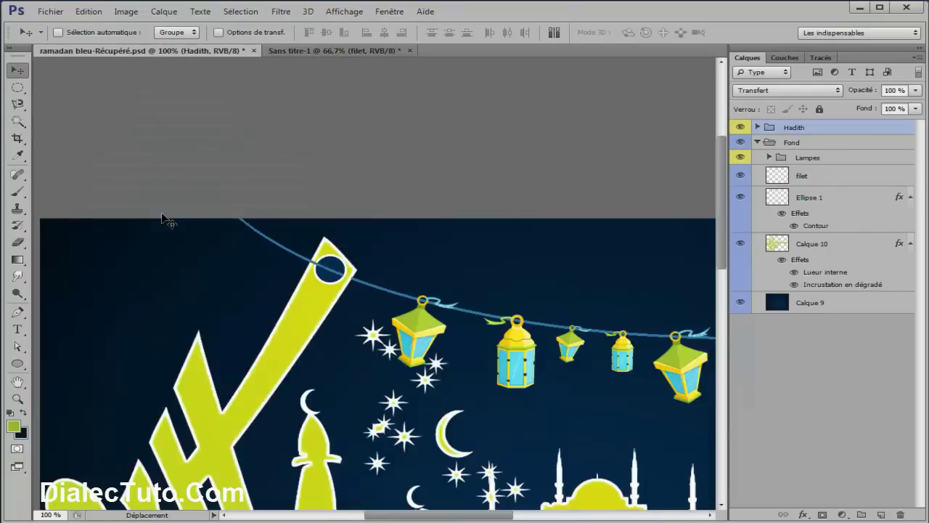
pyautogui.hotkey('ctrl', '-')
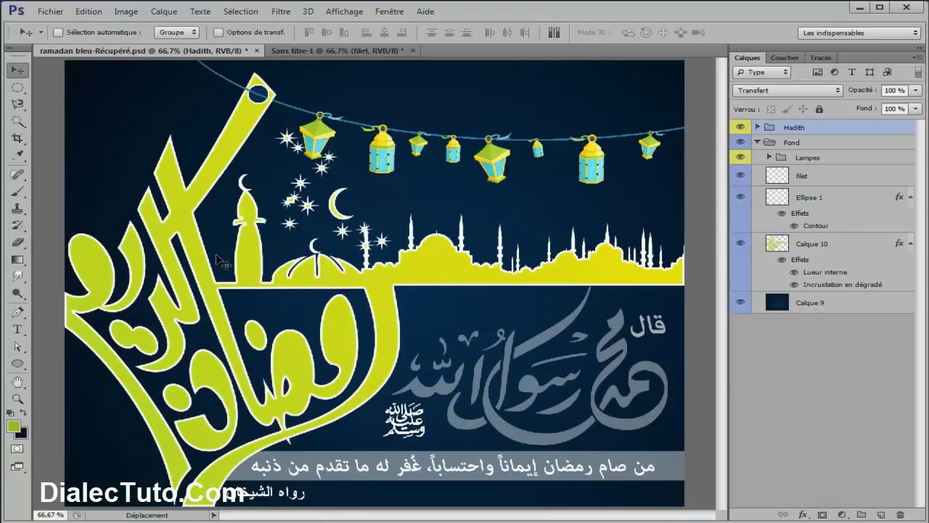
pyautogui.click(348, 52)
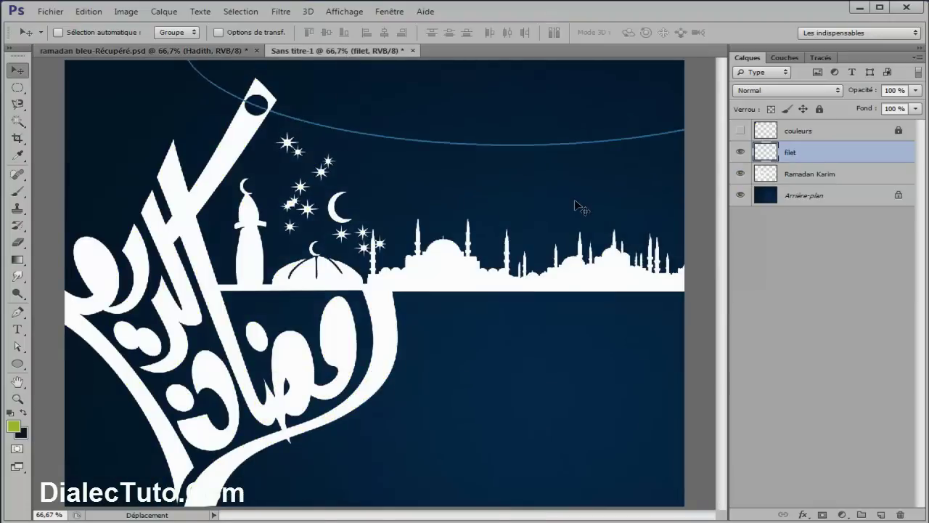
# Step: Select the Ramadan Karim layer, verify its name, and show the couleurs swatches
pyautogui.click(844, 174)
pyautogui.click(739, 173)
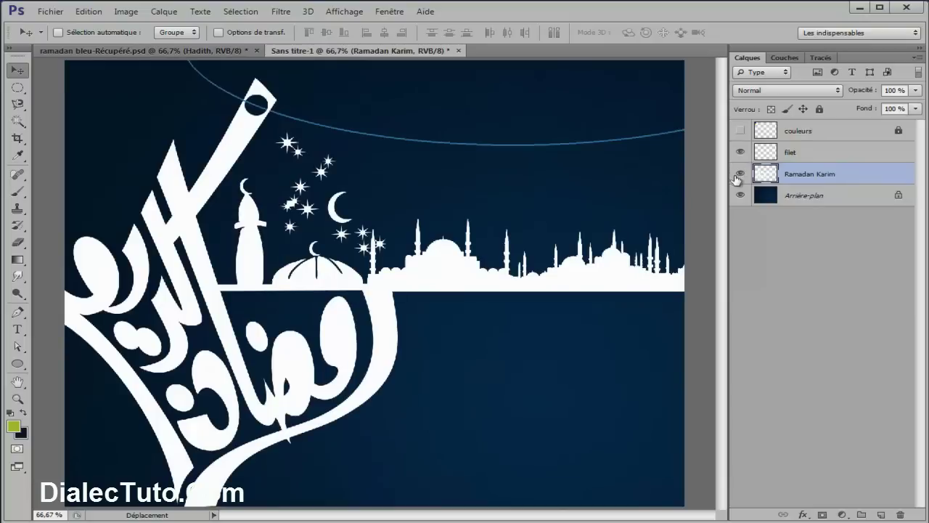
pyautogui.doubleClick(813, 174)
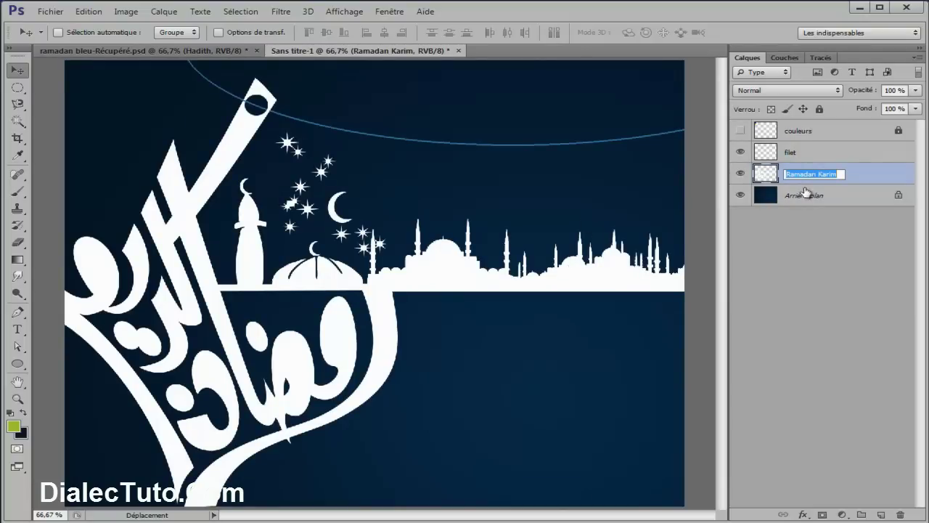
pyautogui.click(871, 181)
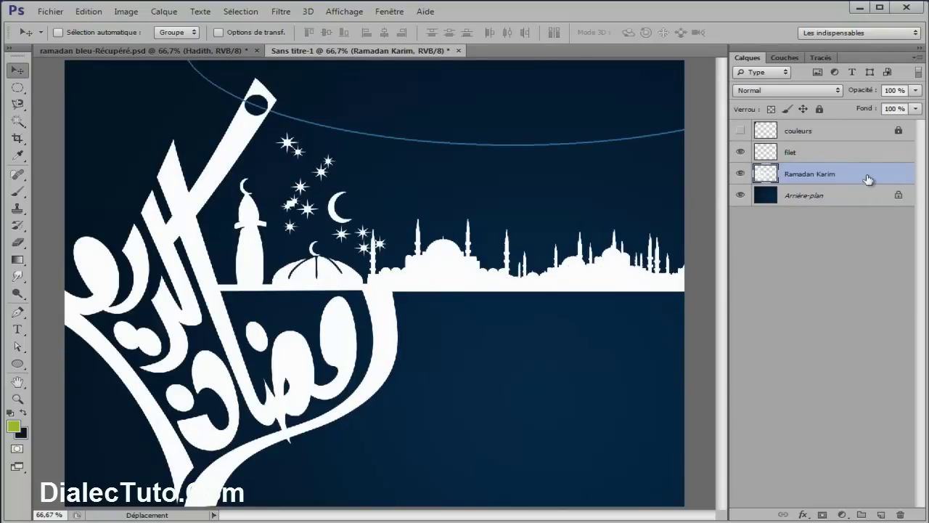
pyautogui.doubleClick(813, 175)
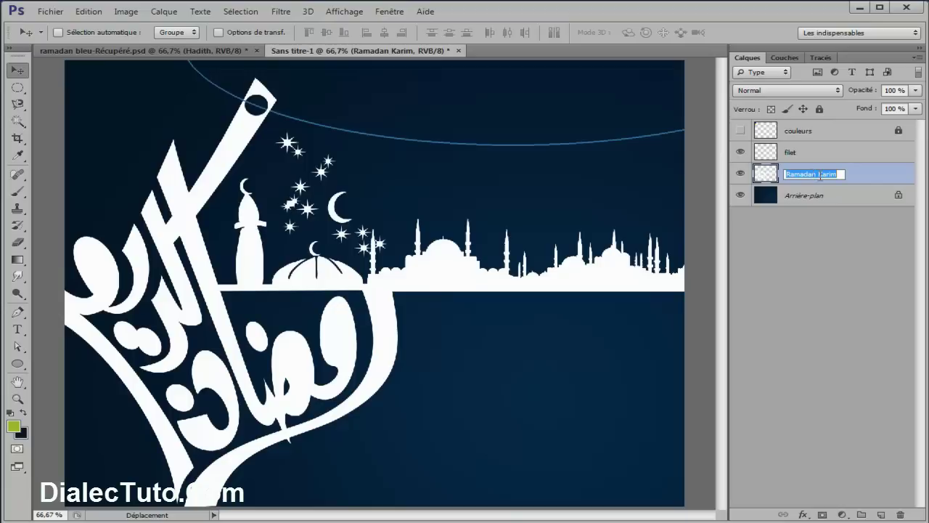
pyautogui.click(860, 182)
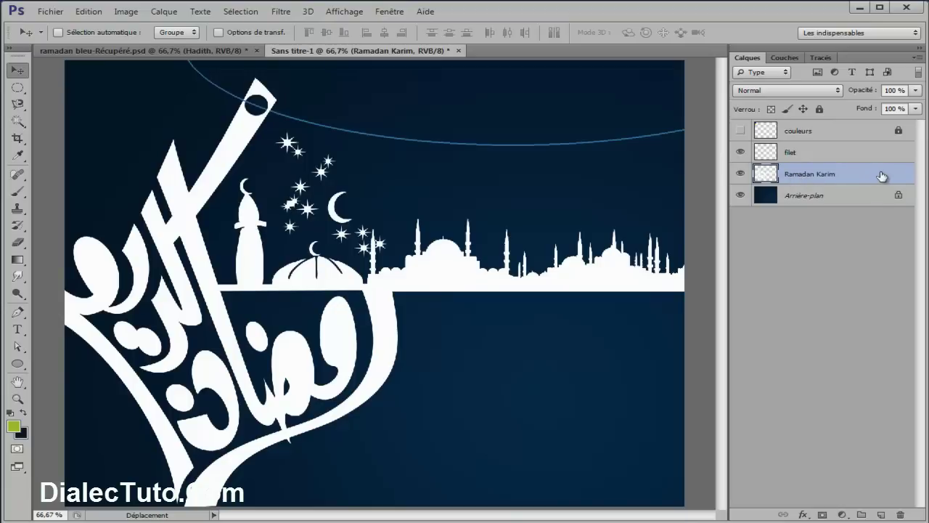
pyautogui.doubleClick(882, 177)
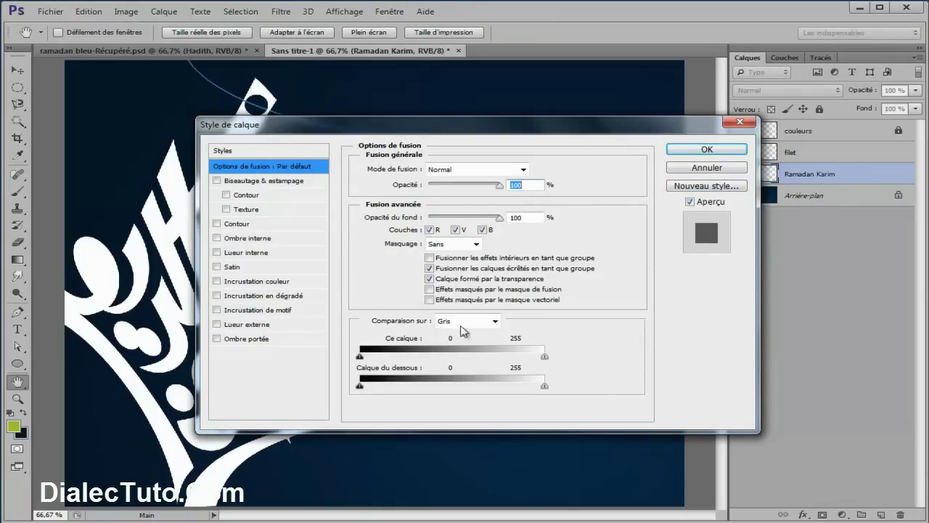
pyautogui.click(263, 298)
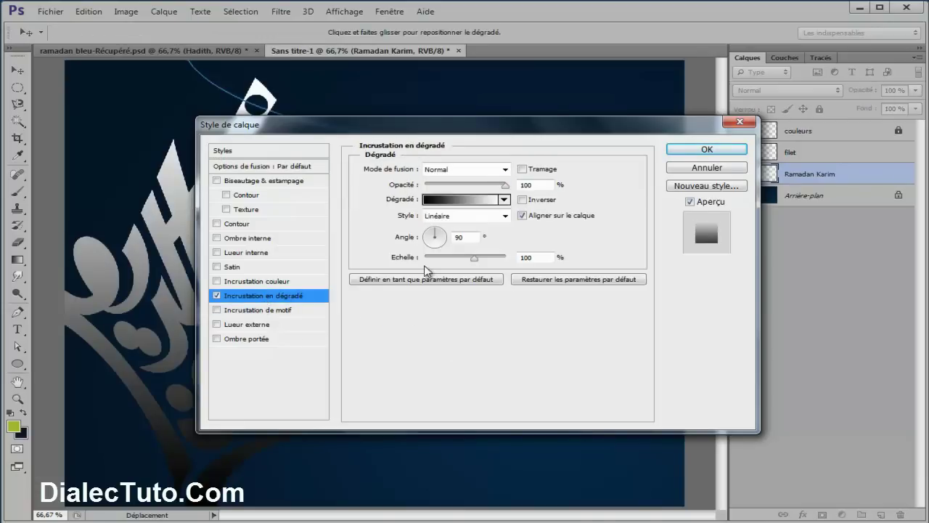
pyautogui.click(719, 169)
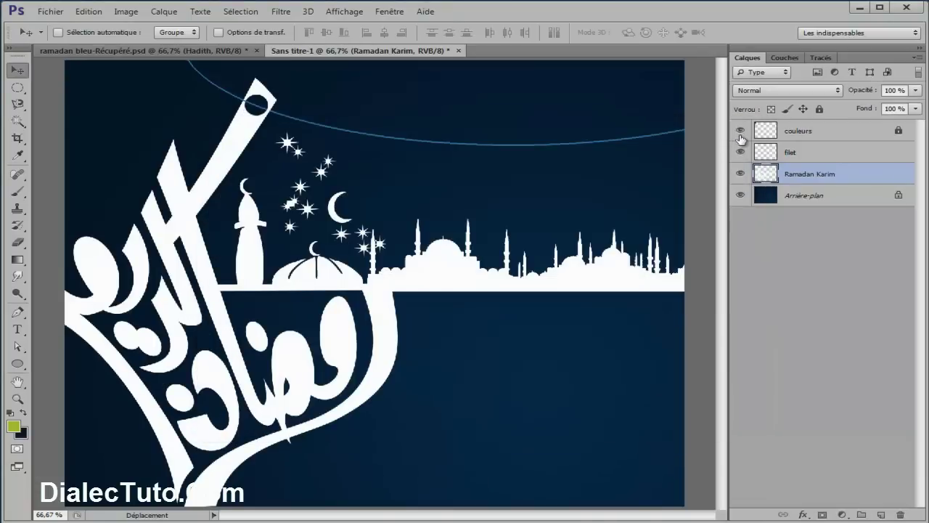
pyautogui.click(740, 132)
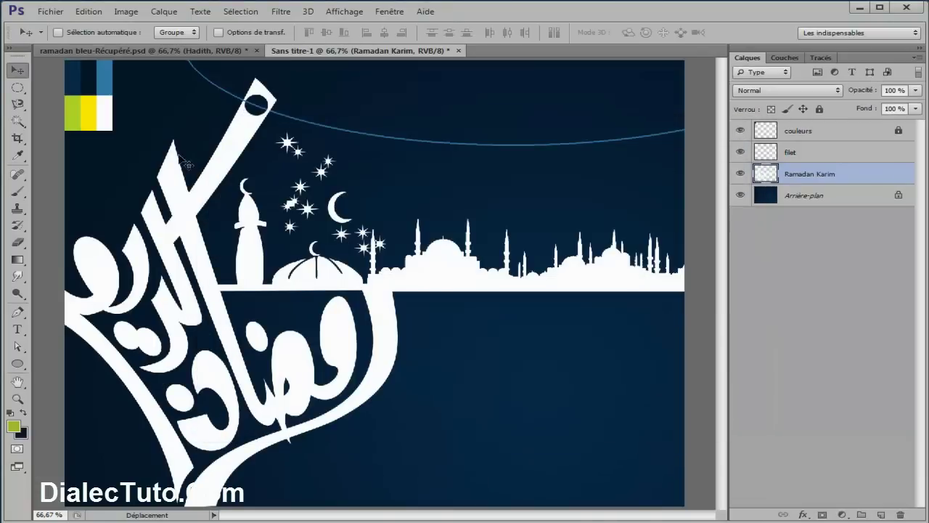
# Step: Add a Gradient Overlay with stops sampled from the green and yellow swatches
pyautogui.doubleClick(865, 179)
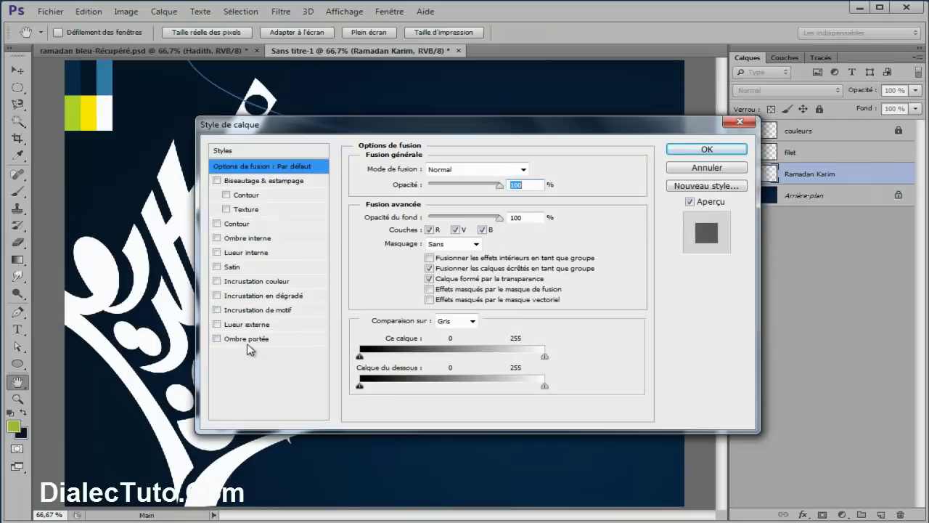
pyautogui.click(263, 296)
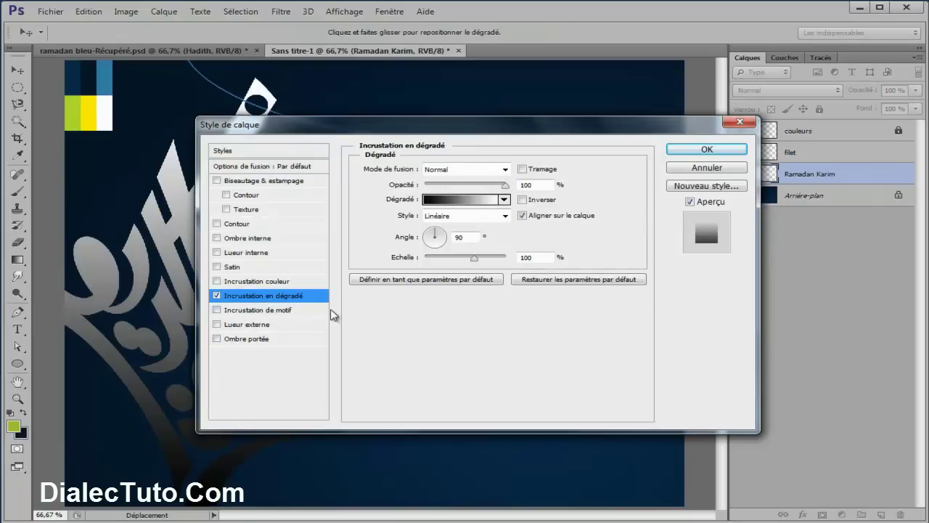
pyautogui.click(456, 199)
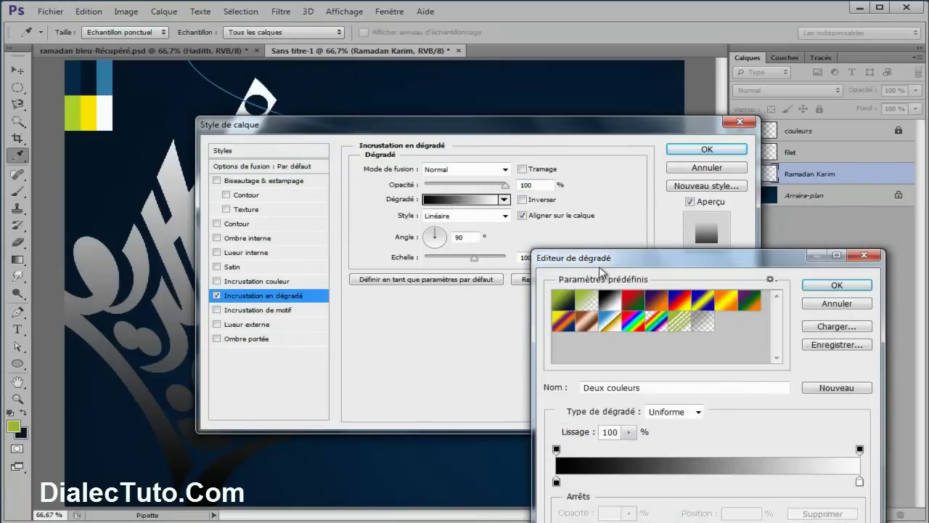
pyautogui.moveTo(597, 258); pyautogui.dragTo(500, 149)
pyautogui.click(456, 370)
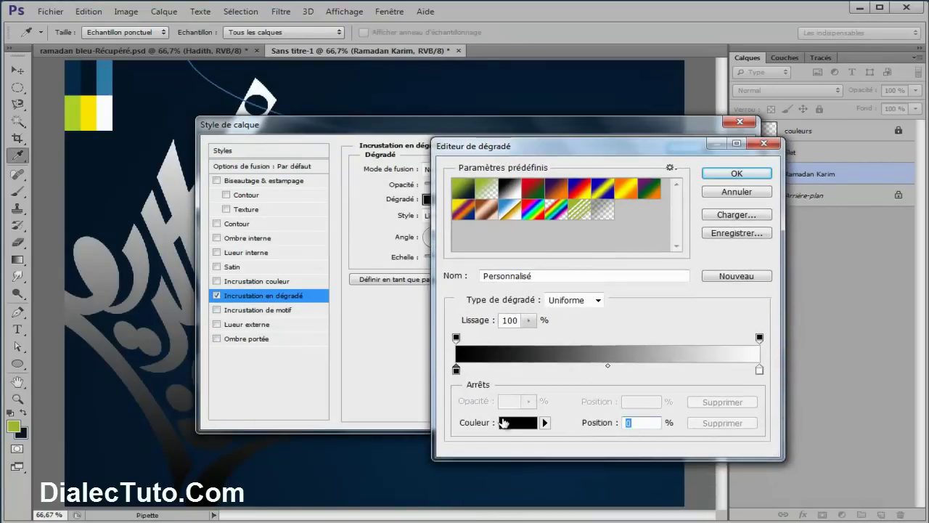
pyautogui.click(517, 422)
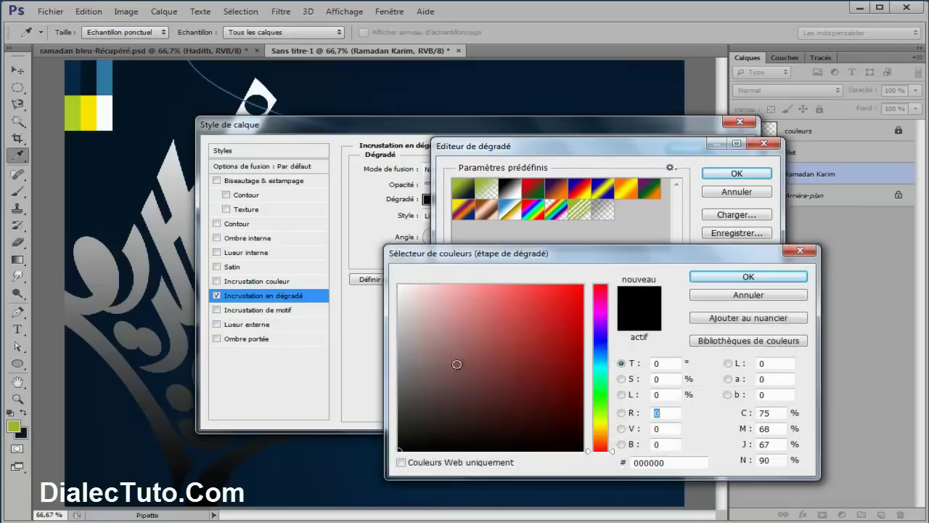
pyautogui.click(79, 110)
pyautogui.click(748, 277)
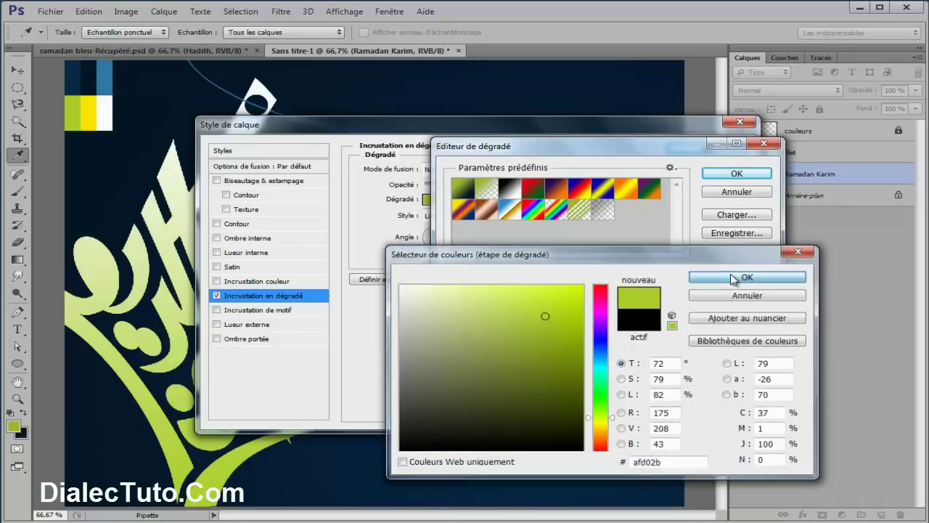
pyautogui.click(759, 371)
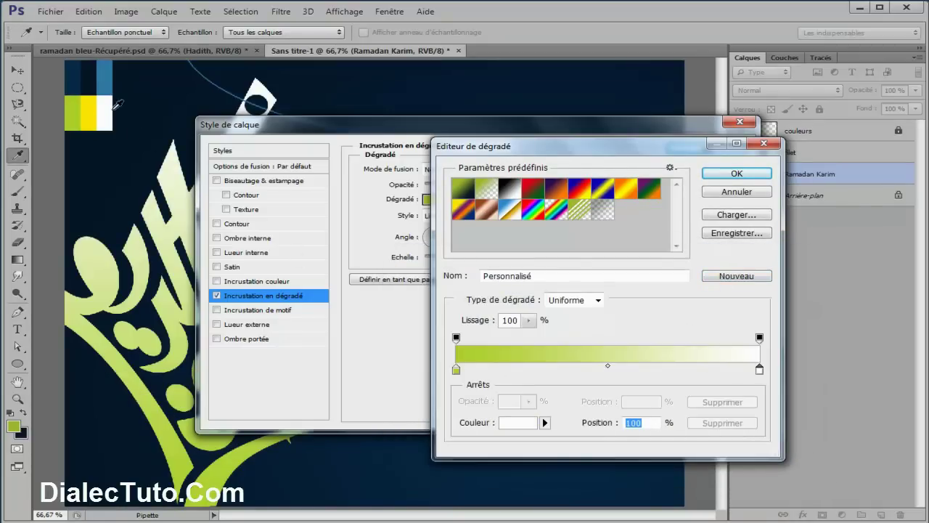
pyautogui.click(89, 109)
pyautogui.click(737, 174)
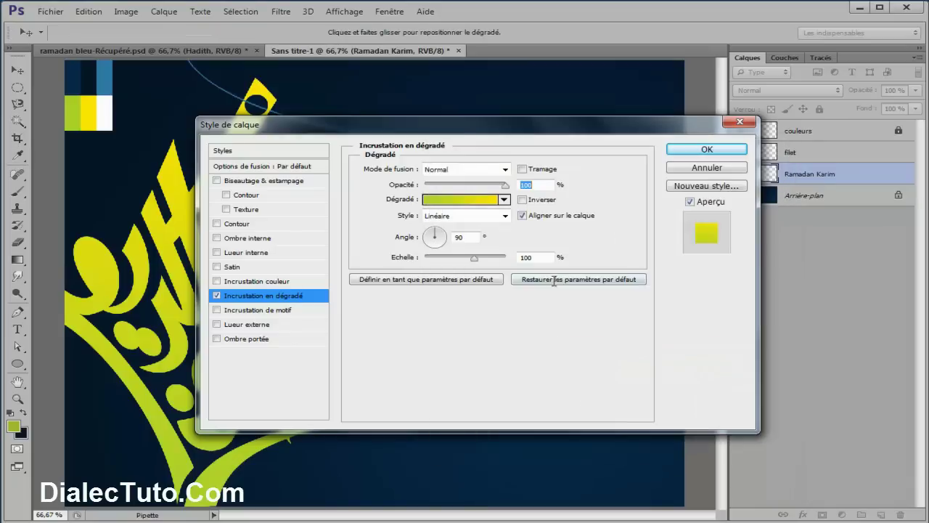
# Step: Set the gradient overlay to 92% opacity, 37° angle and 123% scale
pyautogui.moveTo(461, 134)
pyautogui.mouseDown()
pyautogui.moveTo(349, 390)
pyautogui.moveTo(336, 360)
pyautogui.mouseUp()
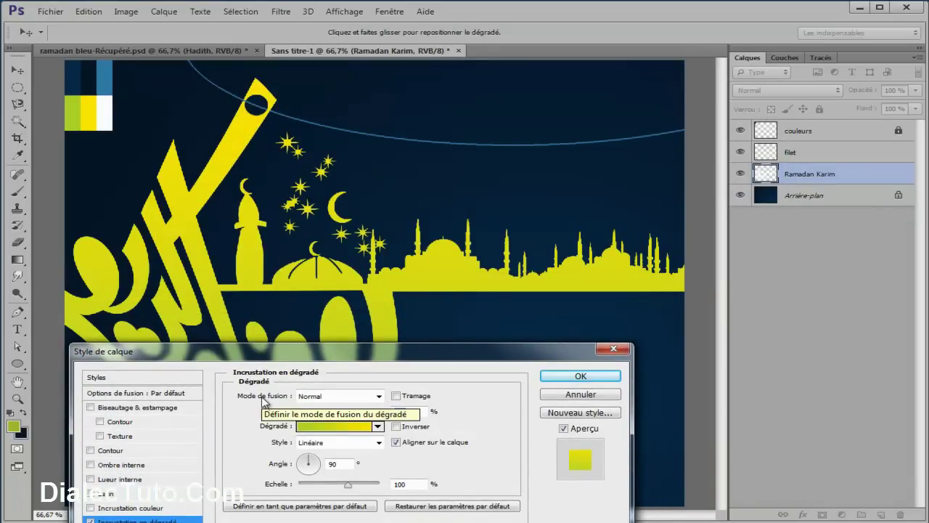
pyautogui.moveTo(379, 412); pyautogui.dragTo(376, 415)
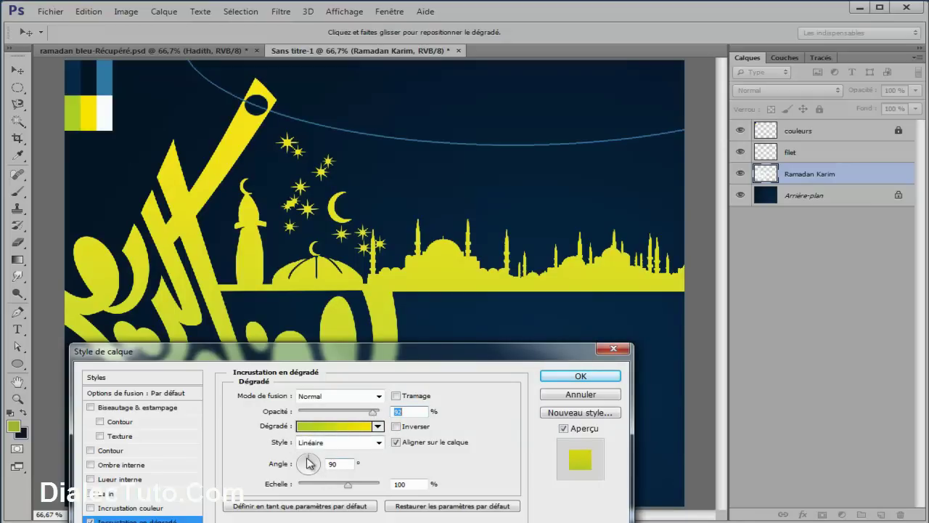
pyautogui.click(319, 465)
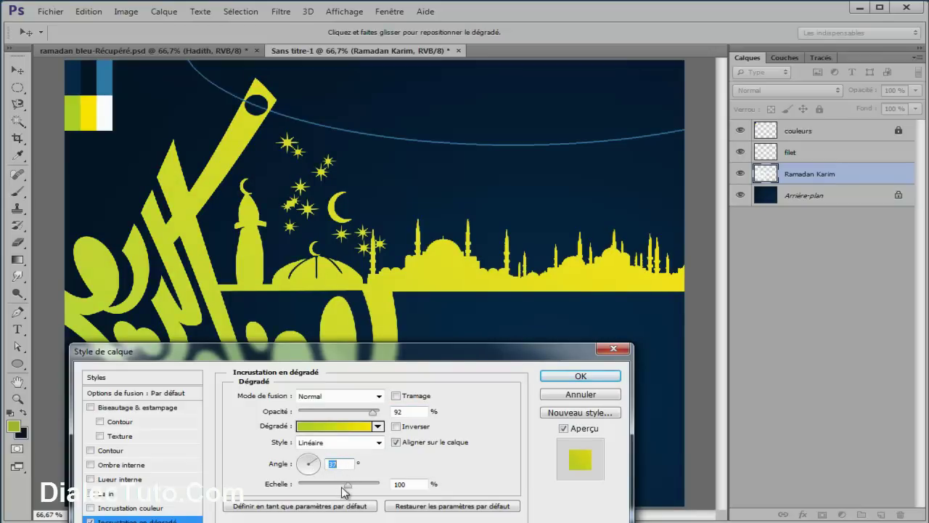
pyautogui.moveTo(355, 487); pyautogui.dragTo(352, 485)
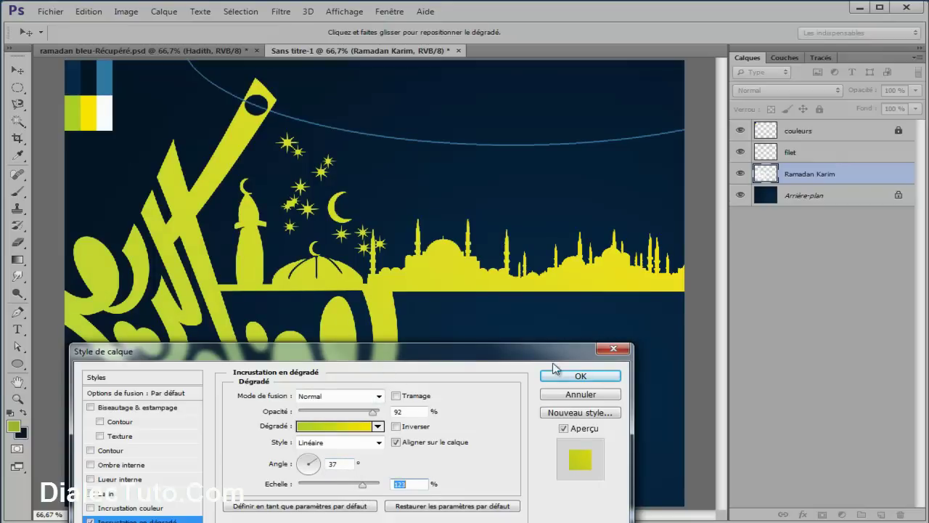
pyautogui.moveTo(514, 356); pyautogui.dragTo(542, 169)
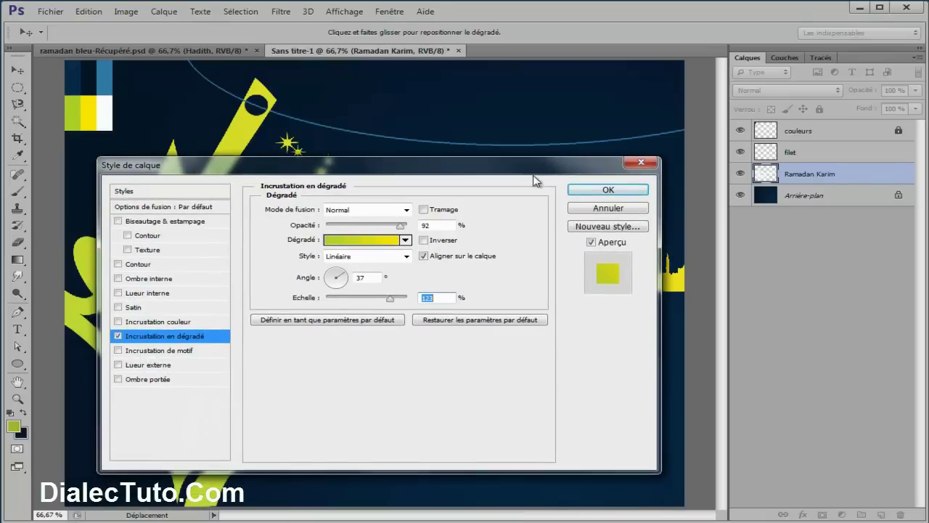
# Step: Add a white Inner Glow in Normal blend mode
pyautogui.click(161, 298)
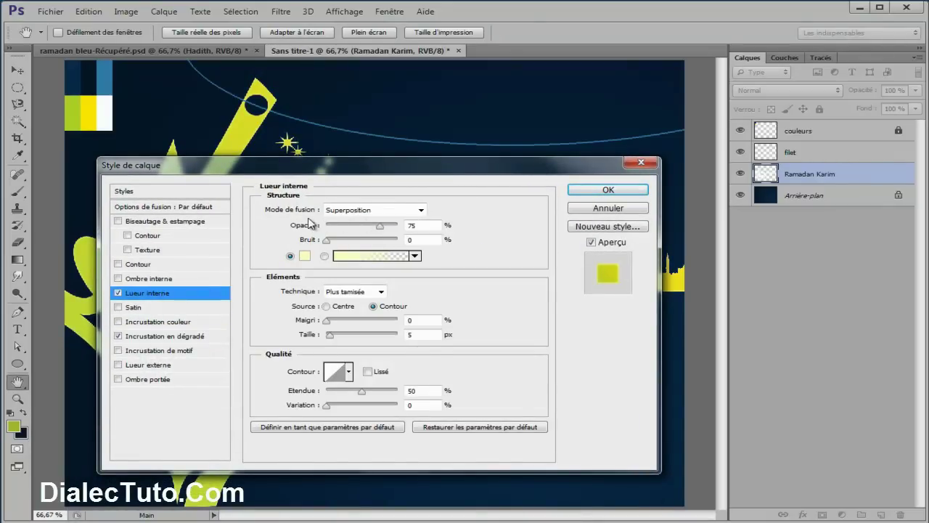
pyautogui.click(370, 211)
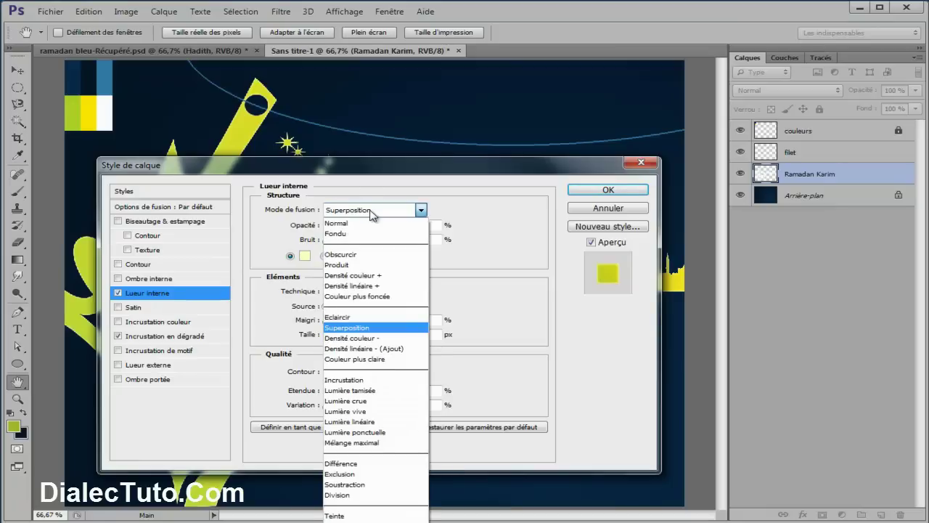
pyautogui.click(356, 227)
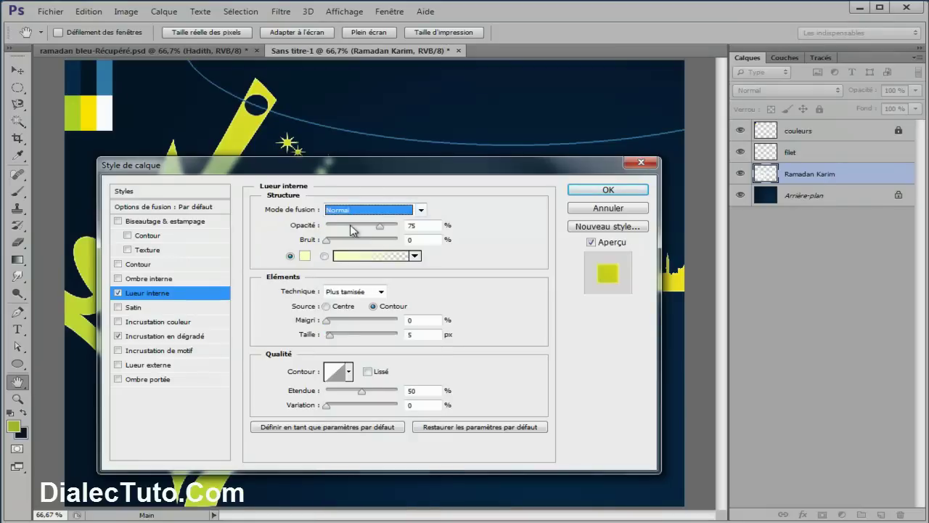
pyautogui.click(304, 256)
pyautogui.moveTo(431, 304); pyautogui.dragTo(373, 276)
pyautogui.click(715, 277)
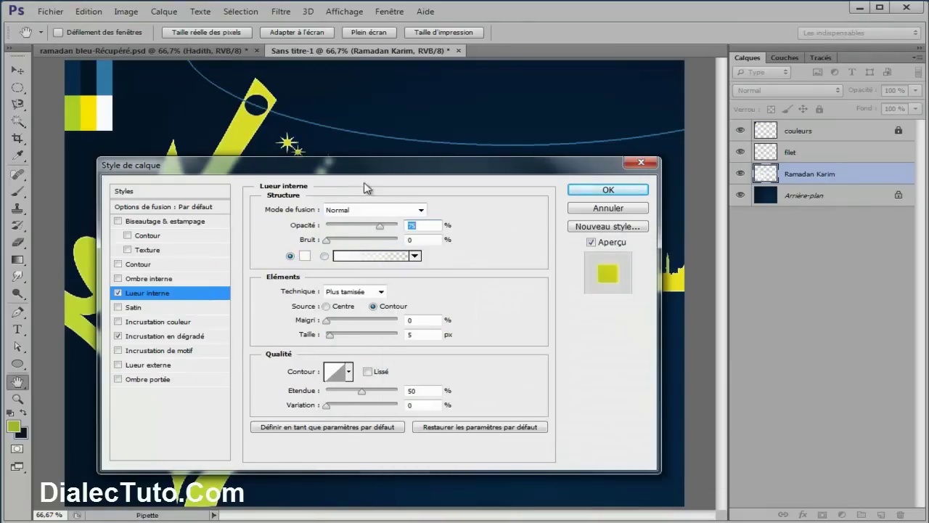
pyautogui.moveTo(370, 176); pyautogui.dragTo(340, 239)
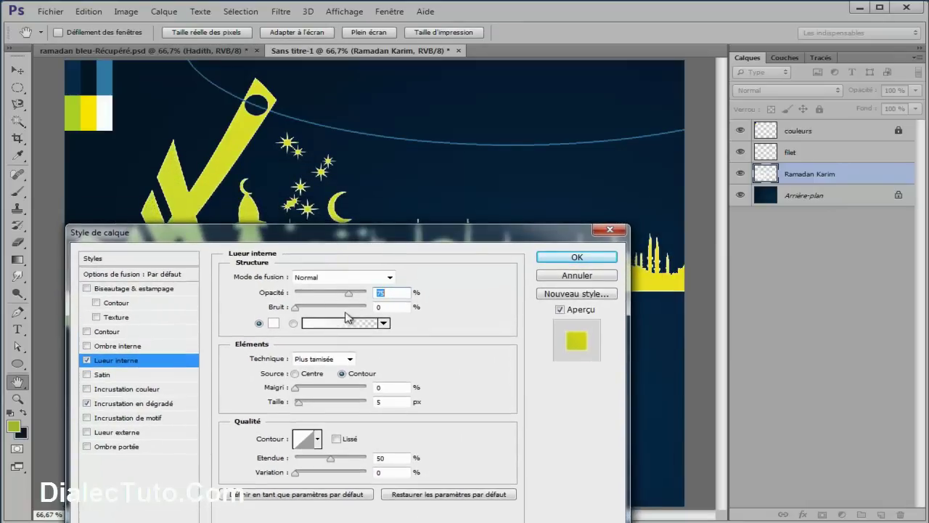
# Step: Set the inner glow to 97% opacity and 50% choke, adjust size, and apply
pyautogui.moveTo(349, 294); pyautogui.dragTo(365, 298)
pyautogui.moveTo(369, 238); pyautogui.dragTo(344, 318)
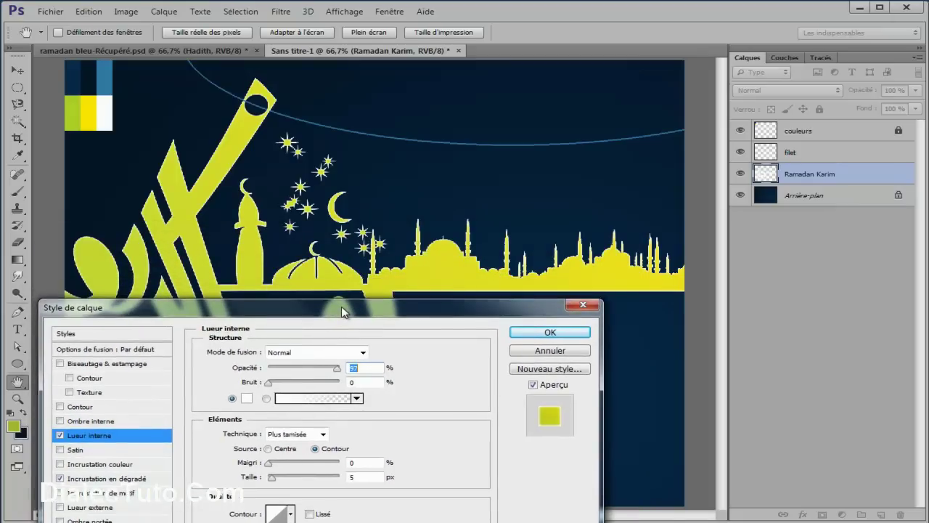
pyautogui.moveTo(270, 472); pyautogui.dragTo(294, 477)
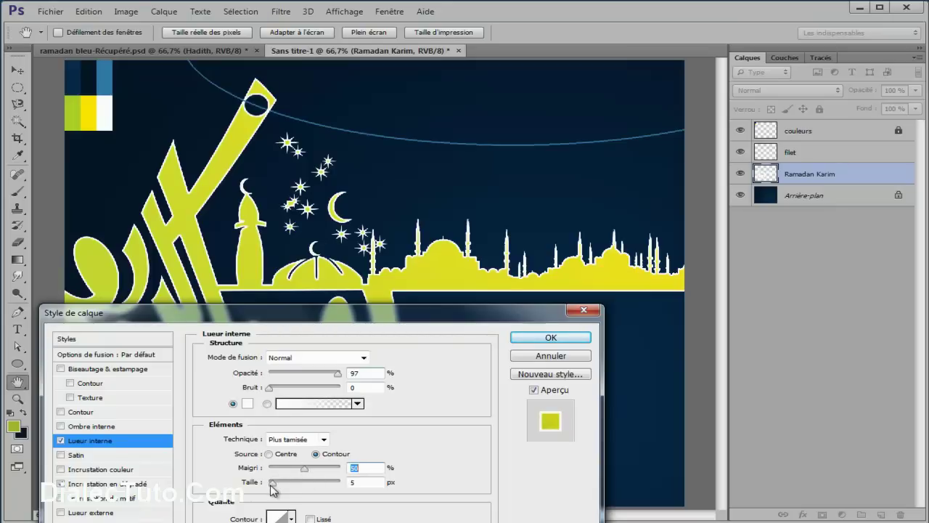
pyautogui.moveTo(272, 483); pyautogui.dragTo(302, 488)
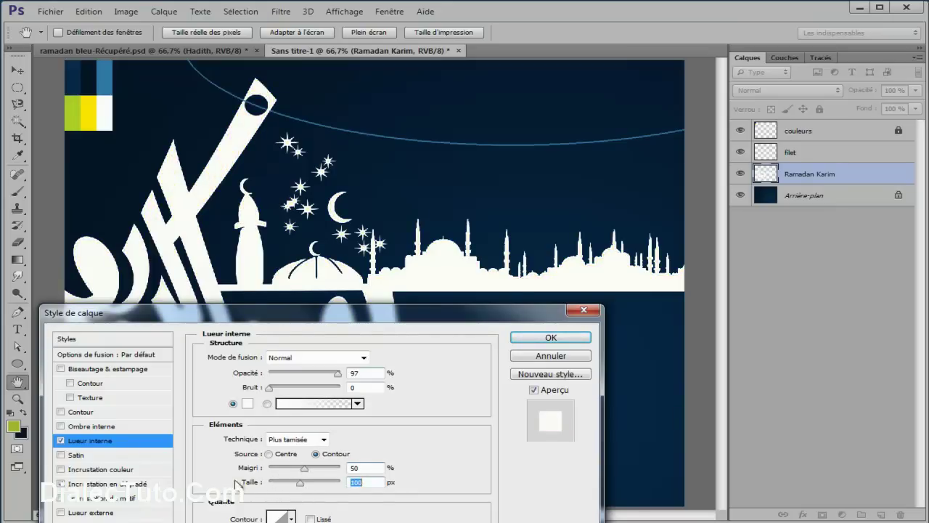
pyautogui.moveTo(300, 485); pyautogui.dragTo(275, 488)
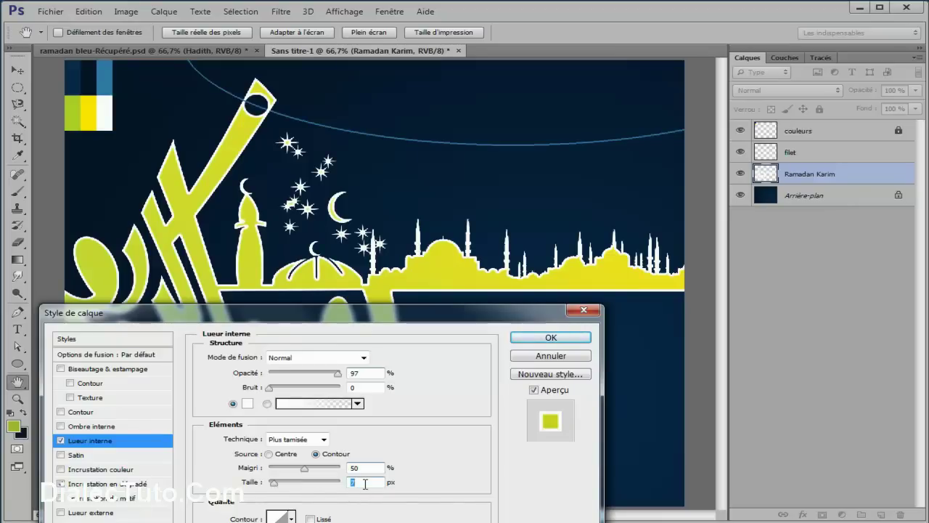
pyautogui.moveTo(352, 315); pyautogui.dragTo(386, 149)
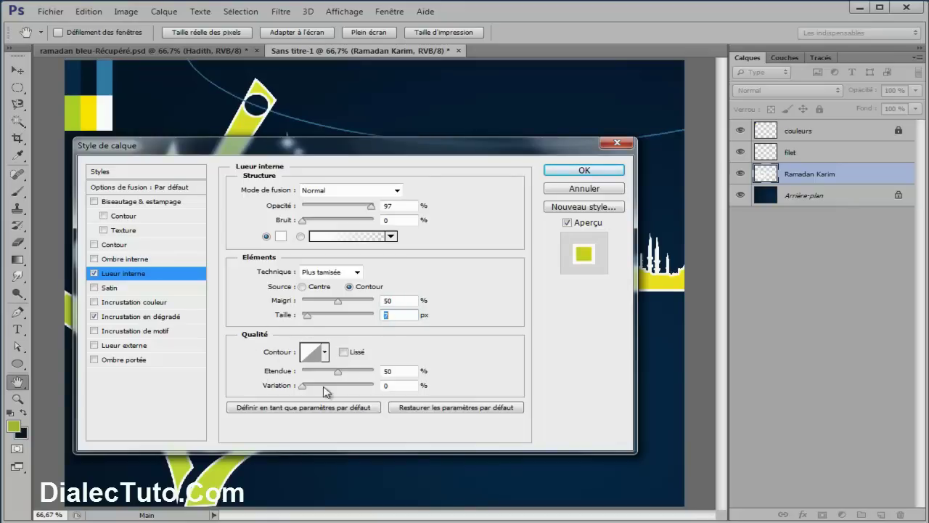
pyautogui.click(584, 170)
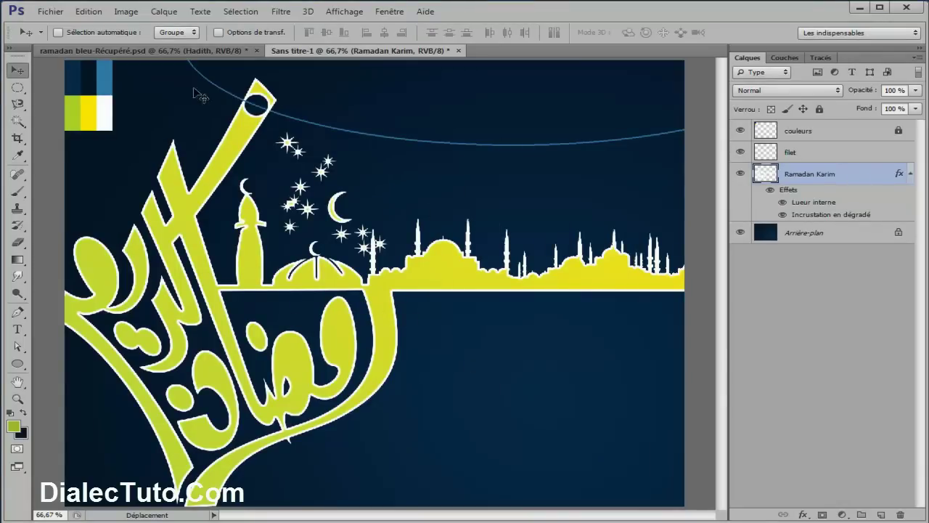
# Step: Convert the background into a regular layer, Calque 0
pyautogui.click(182, 51)
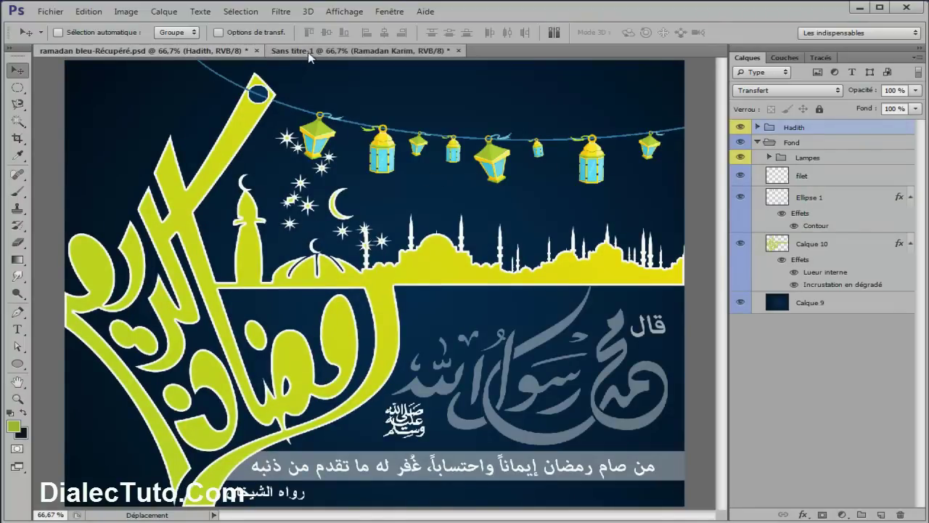
pyautogui.click(306, 52)
pyautogui.click(806, 134)
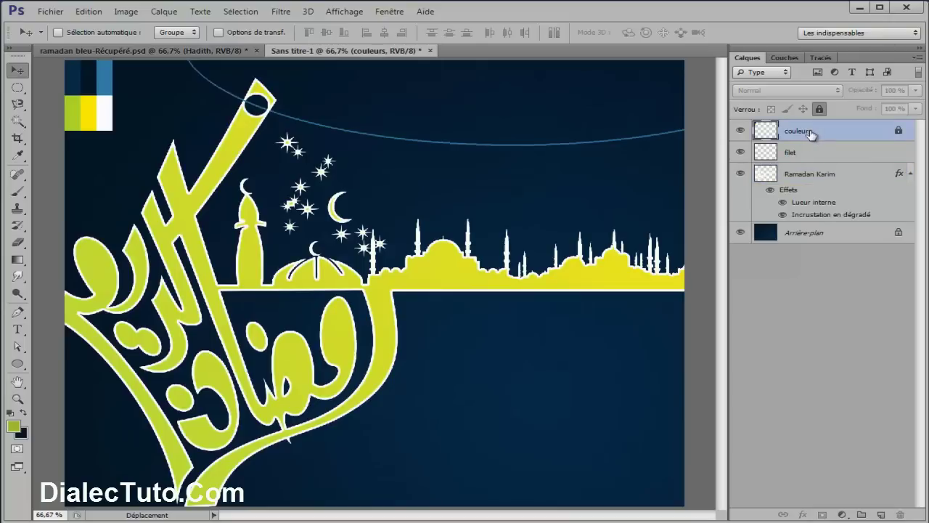
pyautogui.doubleClick(802, 233)
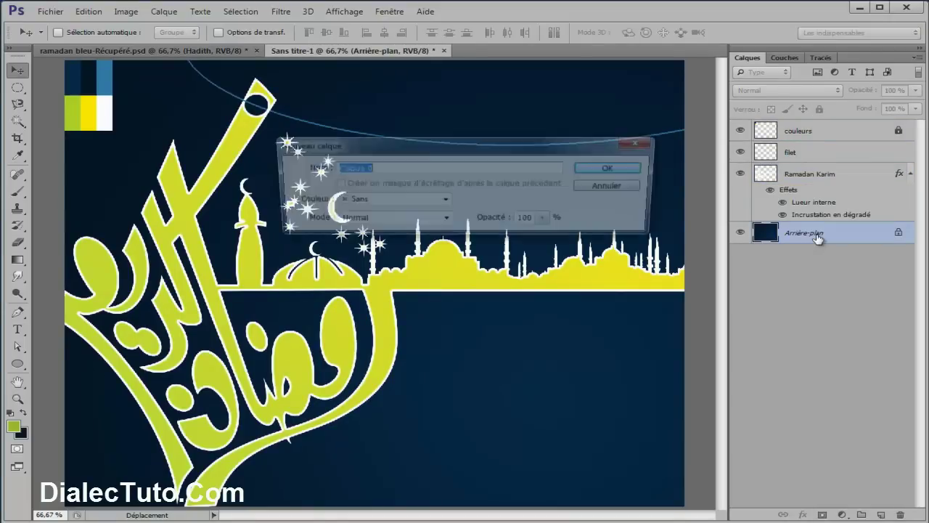
pyautogui.click(635, 173)
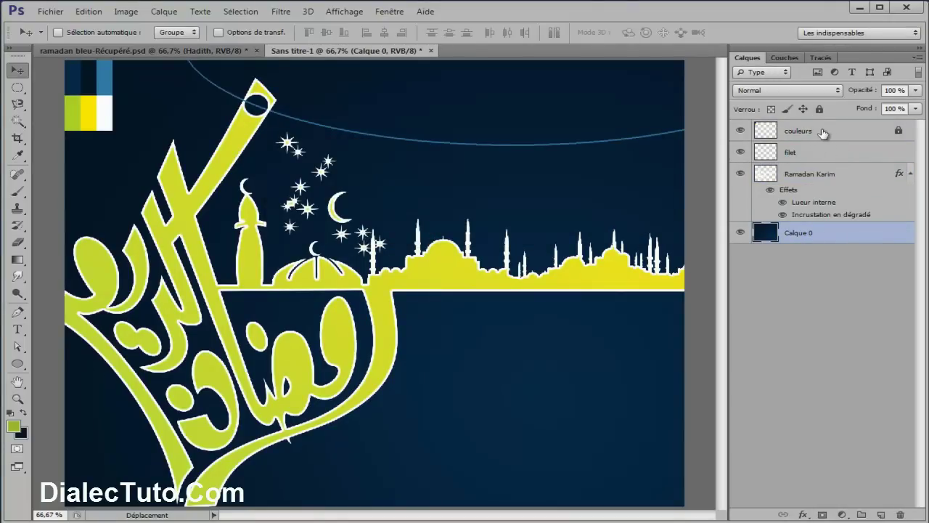
# Step: Group the couleurs, filet, Ramadan Karim and Calque 0 layers into a group named 'fond'
pyautogui.click(824, 135)
pyautogui.keyDown('shift'); pyautogui.click(803, 233); pyautogui.keyUp('shift')
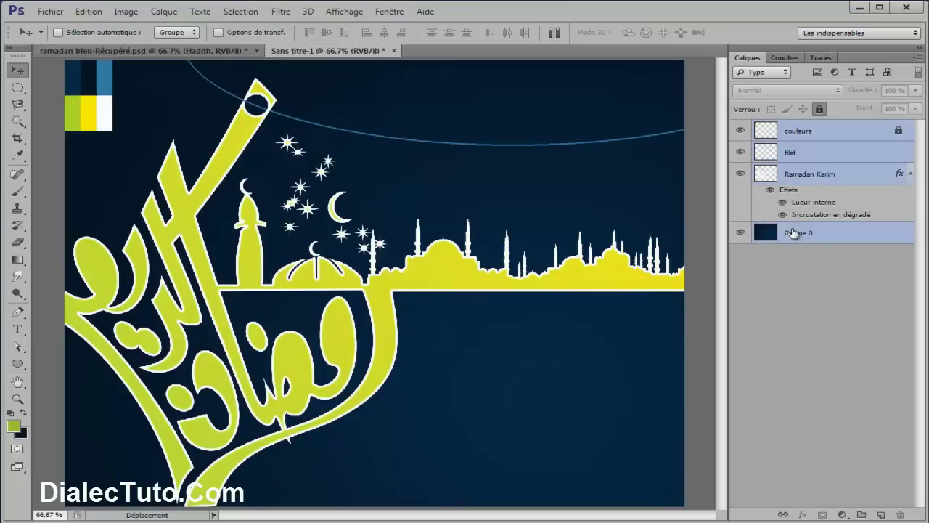
pyautogui.click(917, 58)
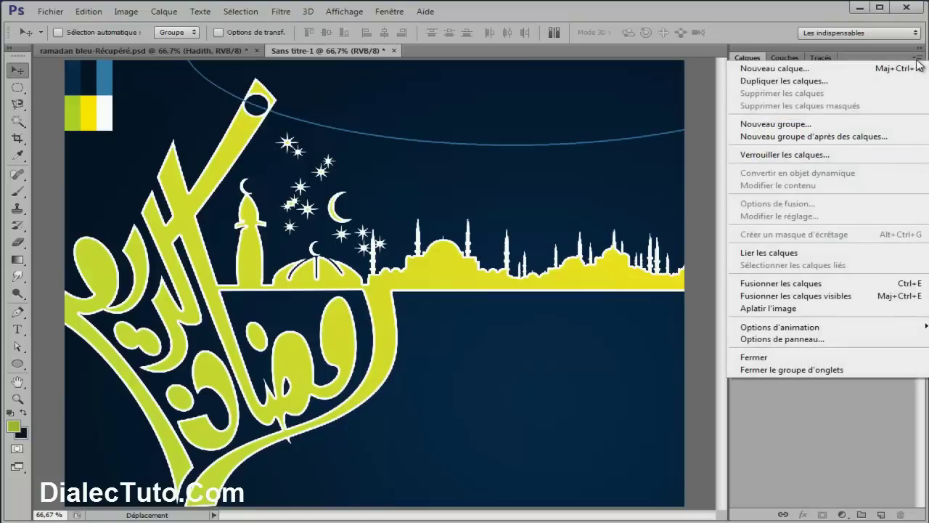
pyautogui.click(831, 146)
pyautogui.write('fond')
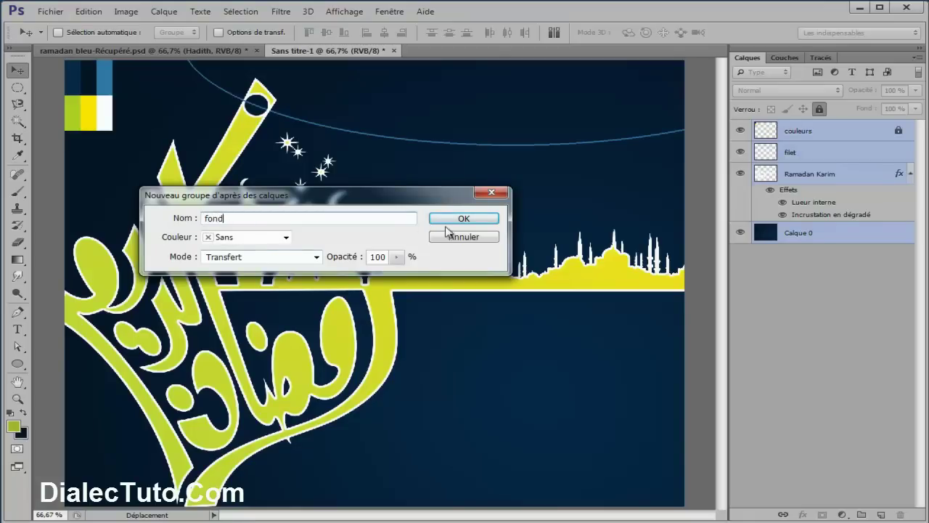
pyautogui.click(493, 221)
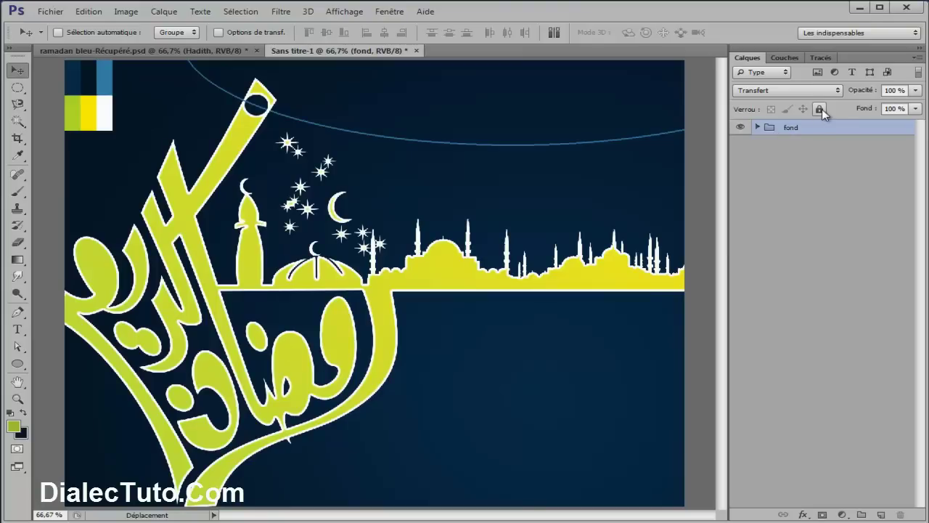
pyautogui.click(757, 128)
pyautogui.click(741, 128)
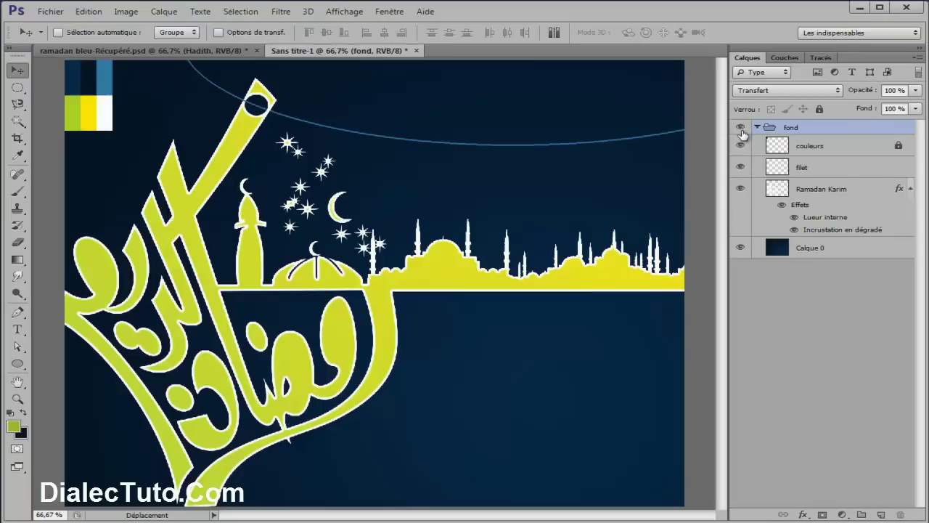
pyautogui.click(194, 53)
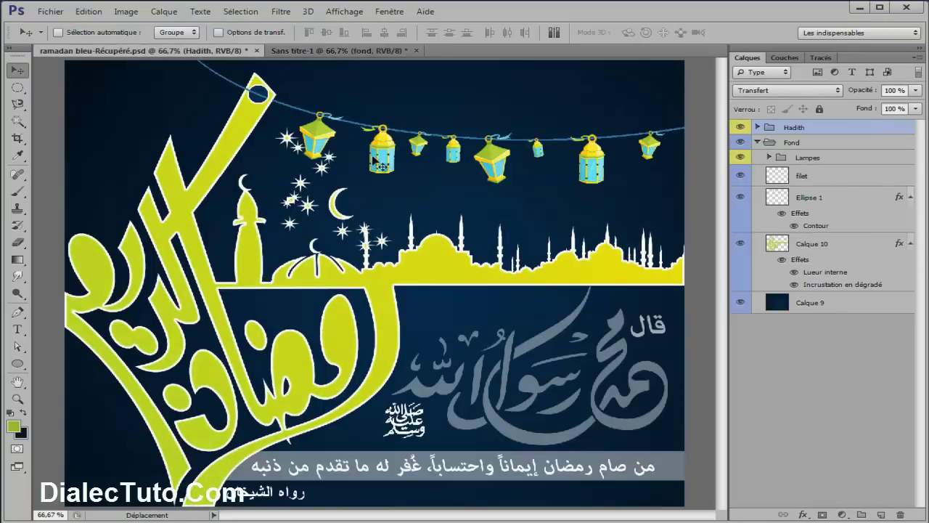
pyautogui.click(370, 51)
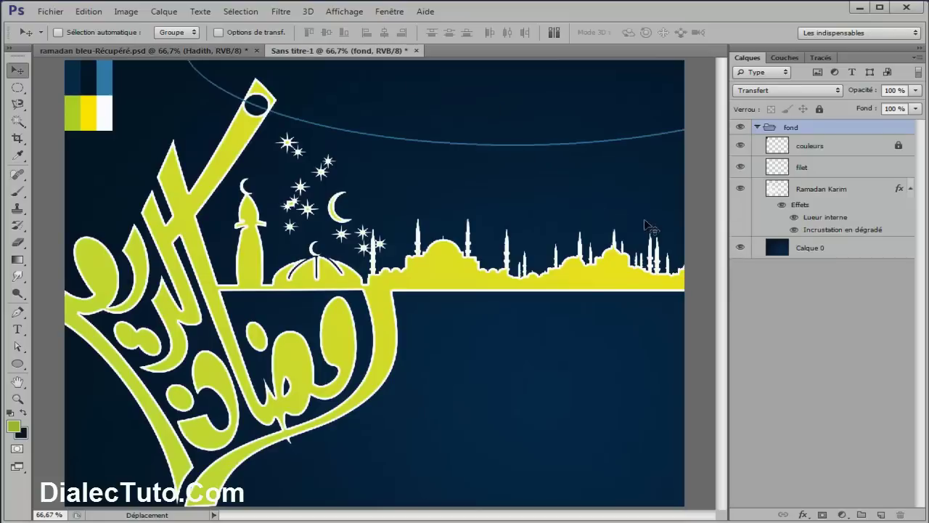
# Step: Open the lantern file fanous.psd
pyautogui.click(49, 11)
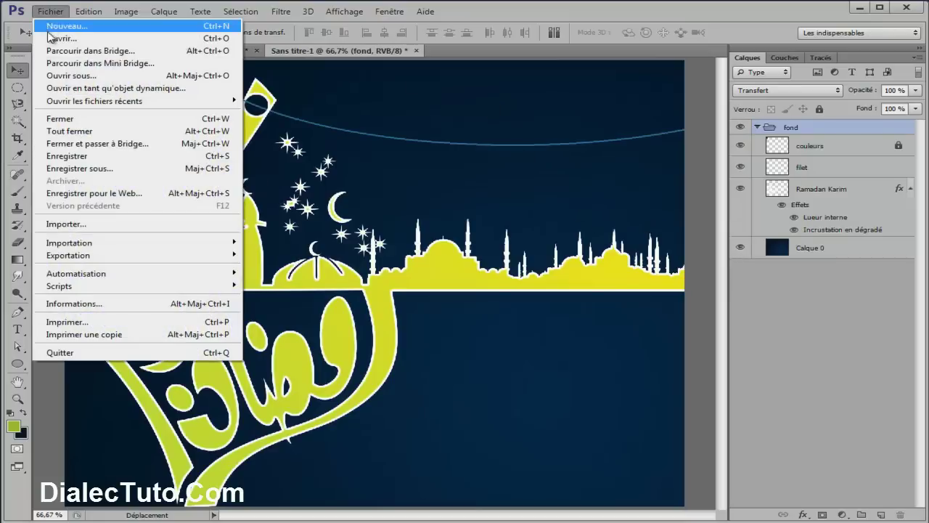
pyautogui.click(56, 38)
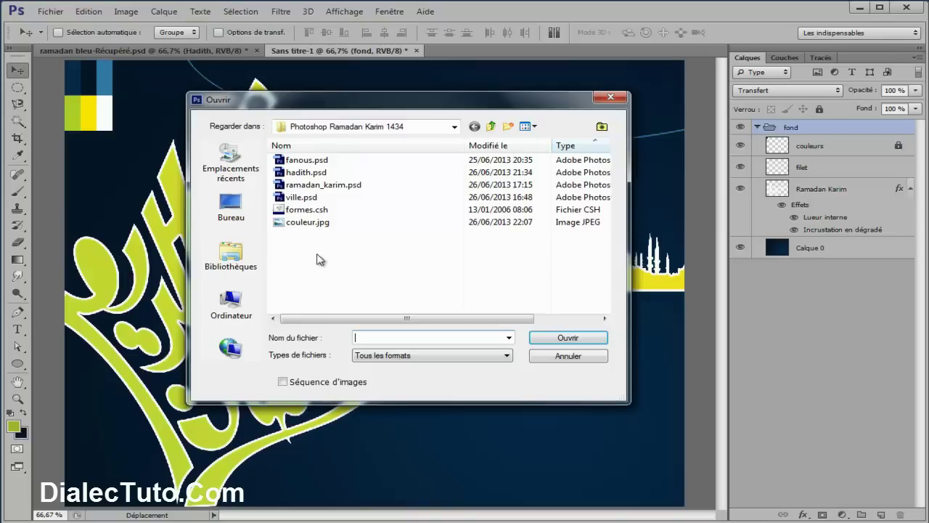
pyautogui.click(324, 160)
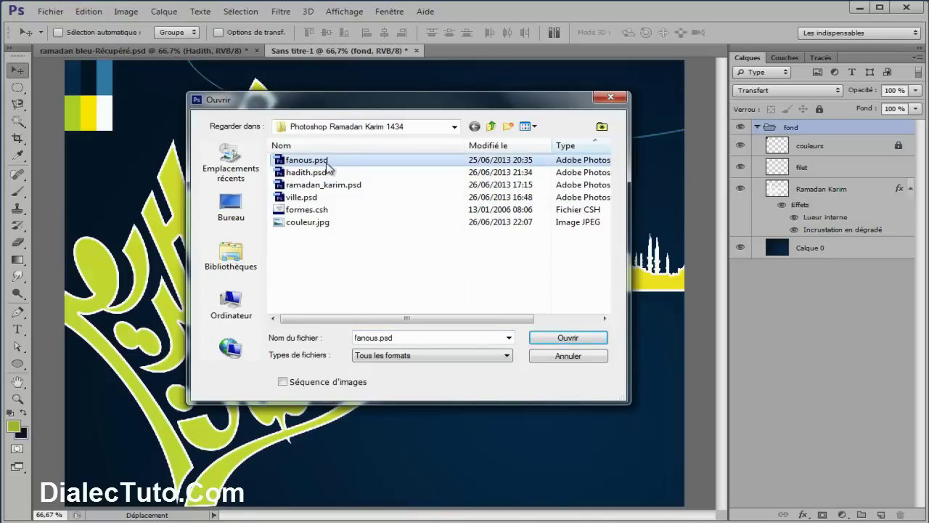
pyautogui.click(544, 339)
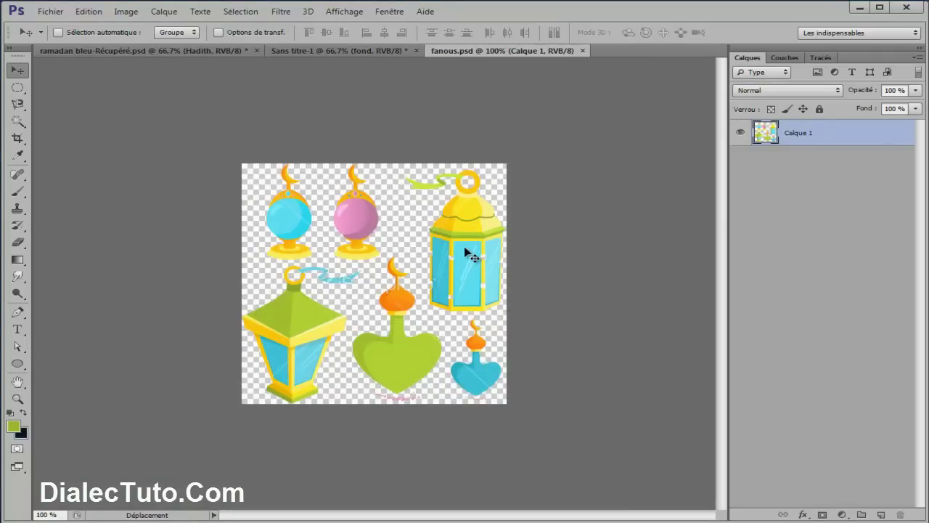
# Step: Lasso the green lantern and drag it into the Sans titre-1 poster
pyautogui.moveTo(18, 104); pyautogui.dragTo(78, 112)
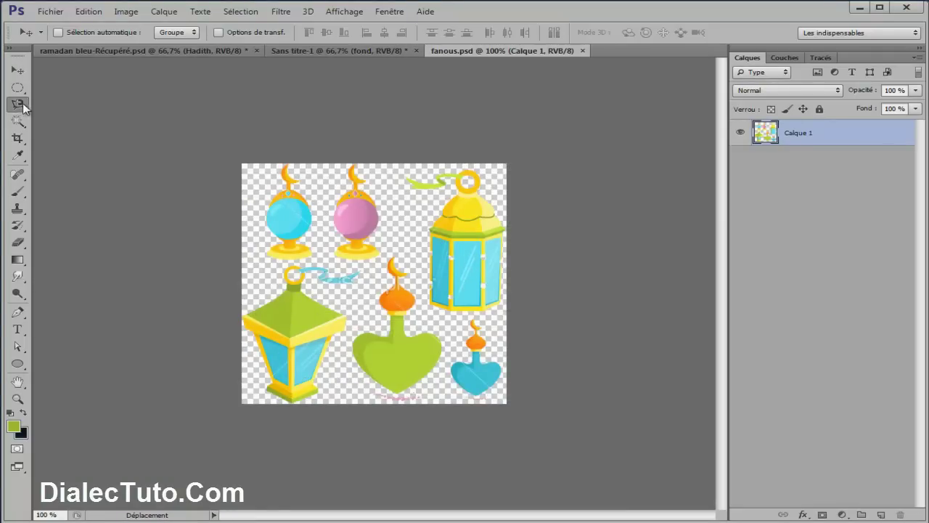
pyautogui.moveTo(251, 272)
pyautogui.mouseDown()
pyautogui.moveTo(362, 273)
pyautogui.moveTo(354, 342)
pyautogui.moveTo(309, 403)
pyautogui.moveTo(254, 374)
pyautogui.moveTo(245, 330)
pyautogui.moveTo(263, 282)
pyautogui.mouseUp()
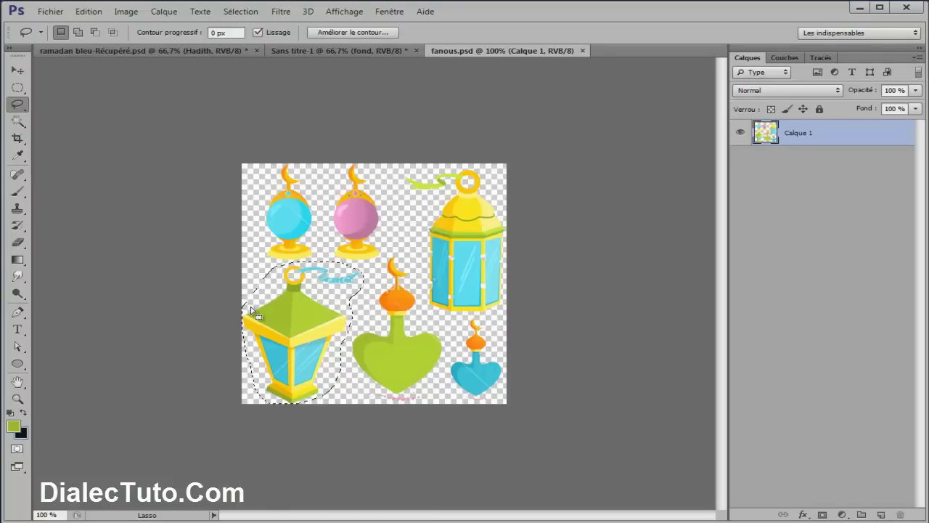
pyautogui.click(17, 70)
pyautogui.moveTo(294, 312); pyautogui.dragTo(346, 52)
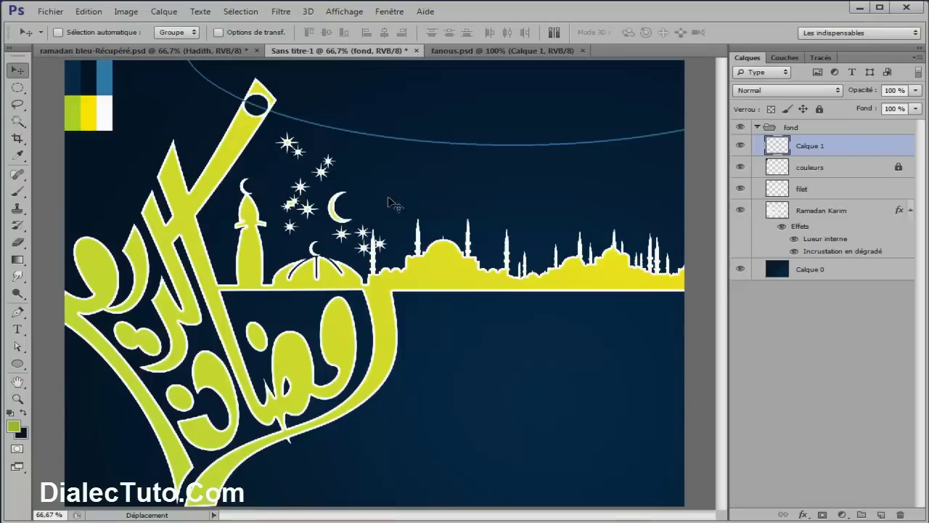
pyautogui.moveTo(346, 51); pyautogui.dragTo(391, 228)
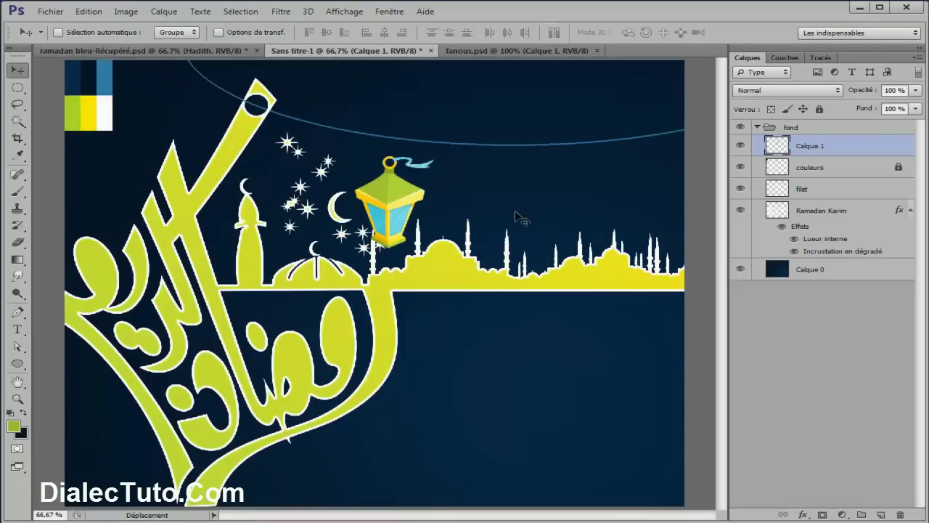
# Step: Create a layer group named 'fanous' and move the lantern layer into it
pyautogui.click(861, 514)
pyautogui.doubleClick(810, 143)
pyautogui.write('f')
pyautogui.press('Return')
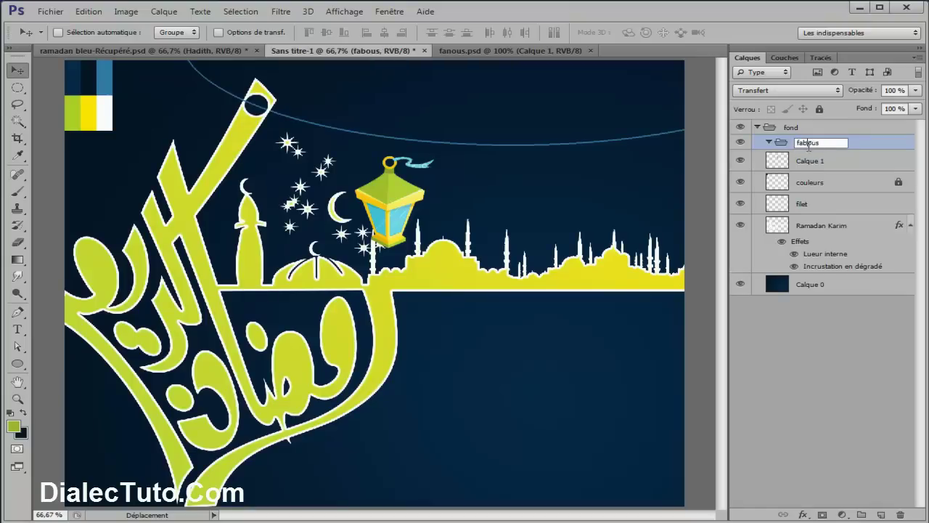
pyautogui.press('Return')
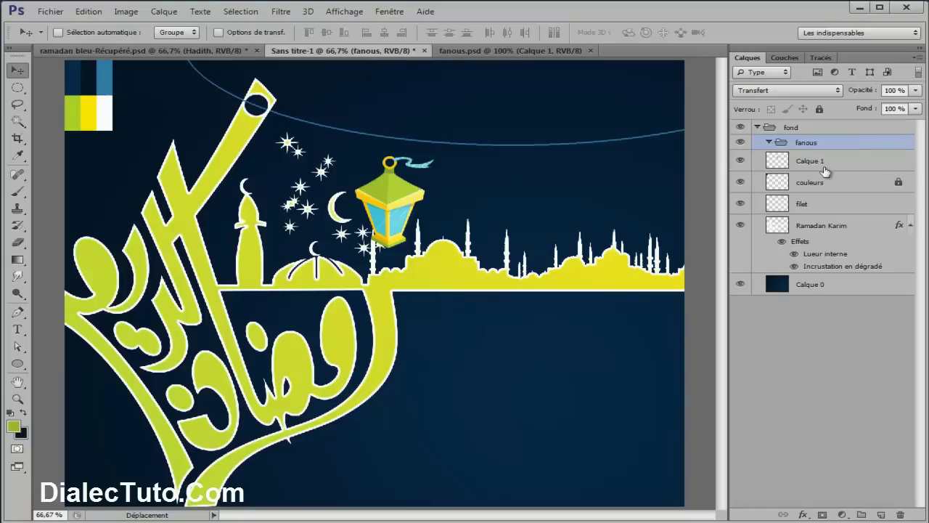
pyautogui.moveTo(817, 145); pyautogui.dragTo(818, 146)
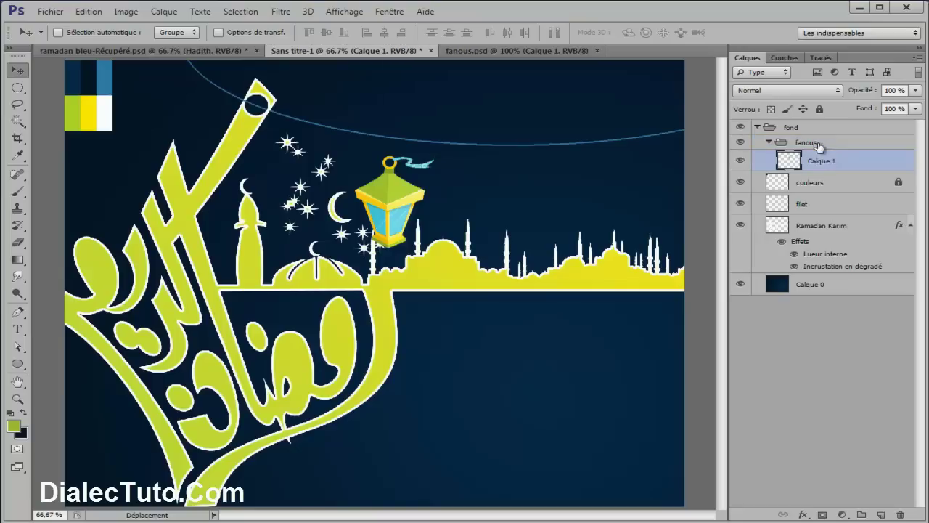
pyautogui.click(741, 160)
# Step: Scale the lantern to about 46.7% and hang it on the blue curve
pyautogui.hotkey('ctrl', 't')
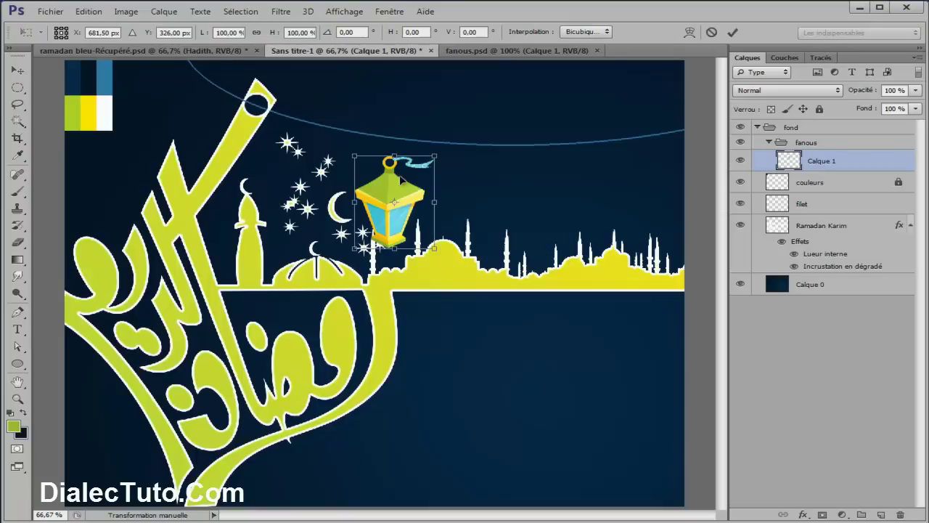
pyautogui.moveTo(439, 154); pyautogui.dragTo(410, 187)
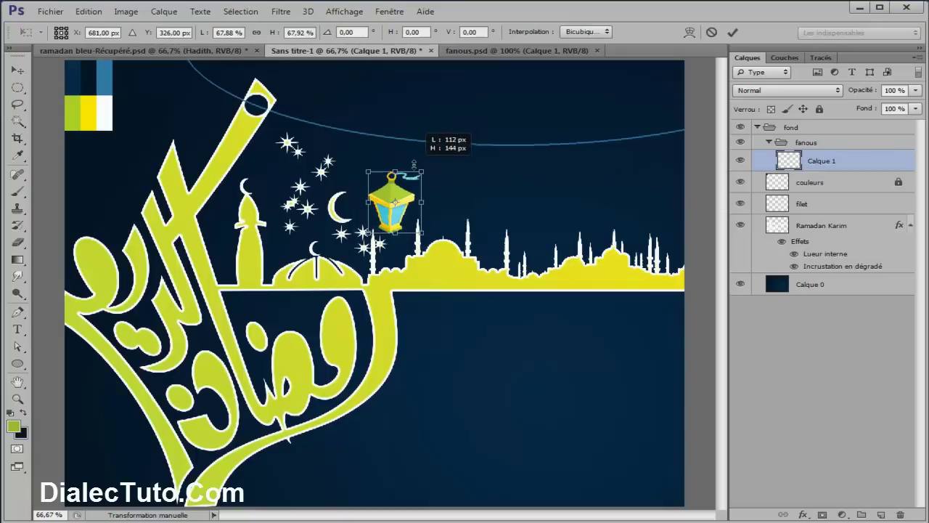
pyautogui.moveTo(395, 215); pyautogui.dragTo(327, 166)
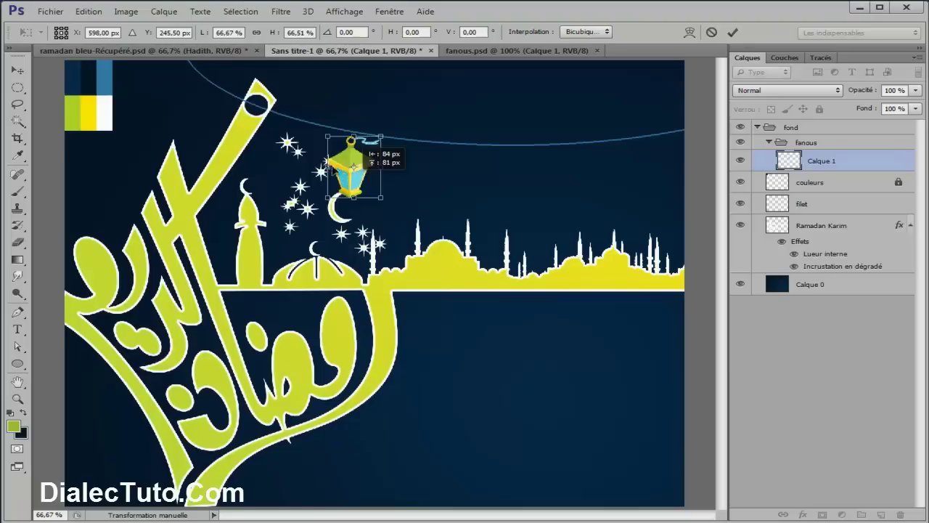
pyautogui.moveTo(355, 116); pyautogui.dragTo(348, 127)
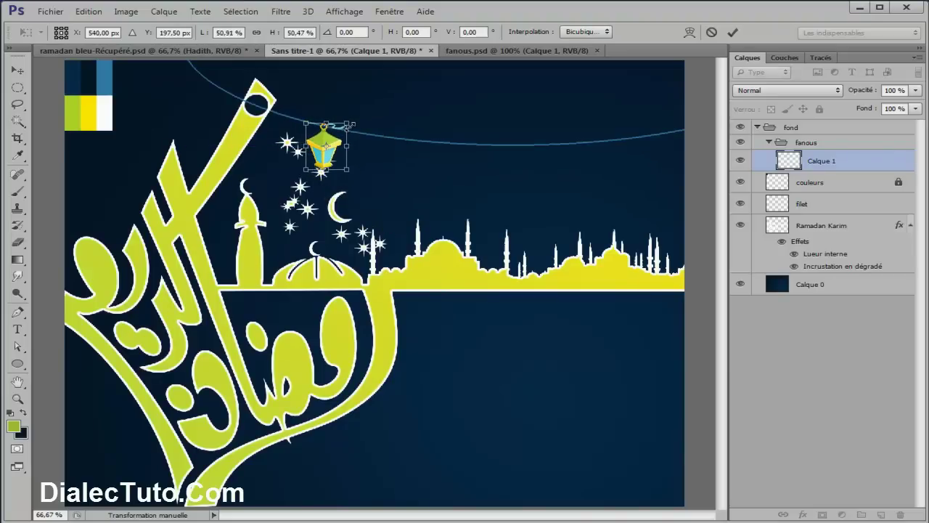
pyautogui.hotkey('ctrl', '+')
pyautogui.hotkey('ctrl', '+')
pyautogui.moveTo(359, 43)
pyautogui.mouseDown()
pyautogui.moveTo(390, 233)
pyautogui.moveTo(371, 317)
pyautogui.moveTo(324, 290)
pyautogui.mouseUp()
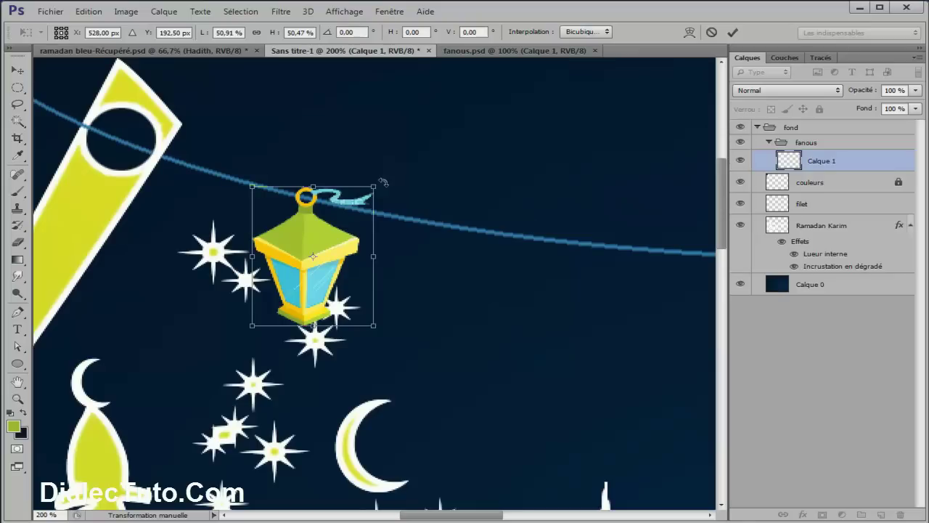
pyautogui.moveTo(375, 187); pyautogui.dragTo(367, 193)
pyautogui.moveTo(313, 296); pyautogui.dragTo(317, 296)
pyautogui.press('Up')
pyautogui.press('Up')
pyautogui.press('Up')
pyautogui.press('Left')
pyautogui.press('Left')
pyautogui.press('Left')
pyautogui.press('Left')
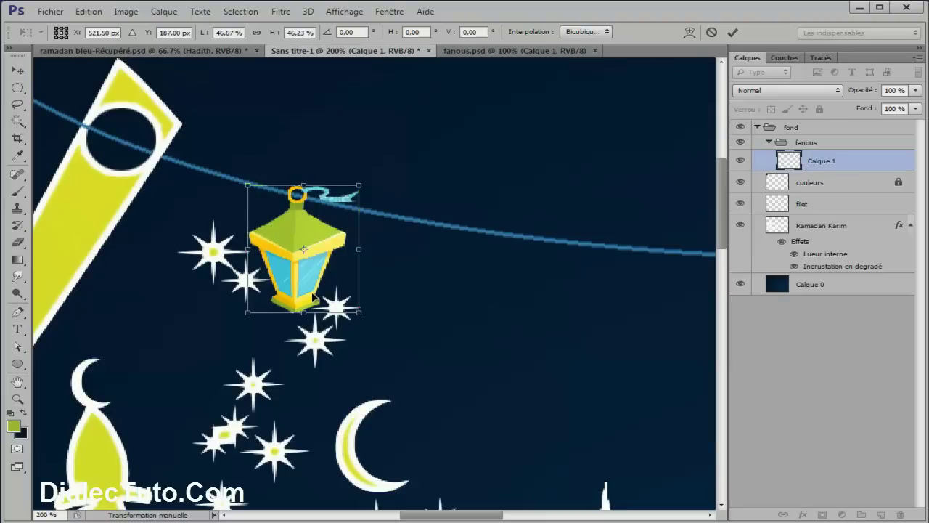
pyautogui.press('Return')
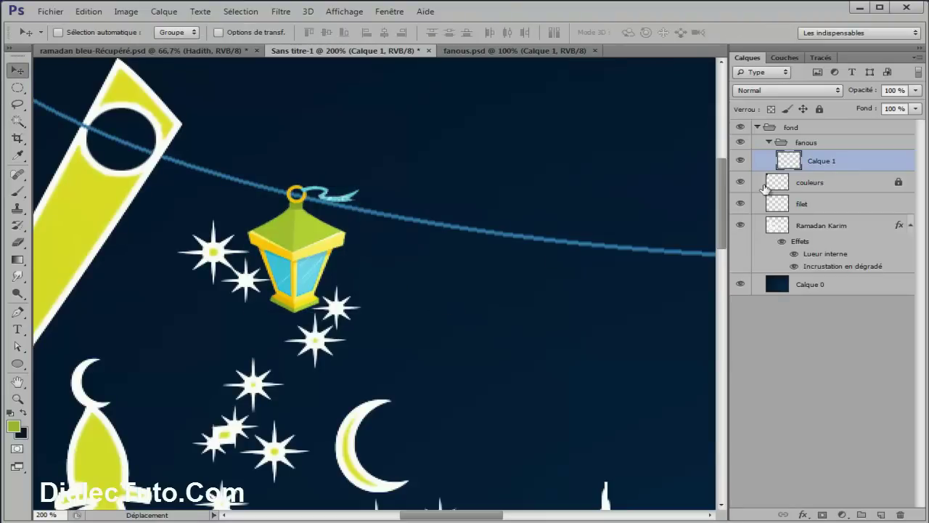
# Step: Hide the couleurs layer and add a slightly enlarged lantern copy tilted about 8° on the curve
pyautogui.click(741, 182)
pyautogui.moveTo(415, 282)
pyautogui.mouseDown()
pyautogui.moveTo(390, 263)
pyautogui.moveTo(267, 263)
pyautogui.mouseUp()
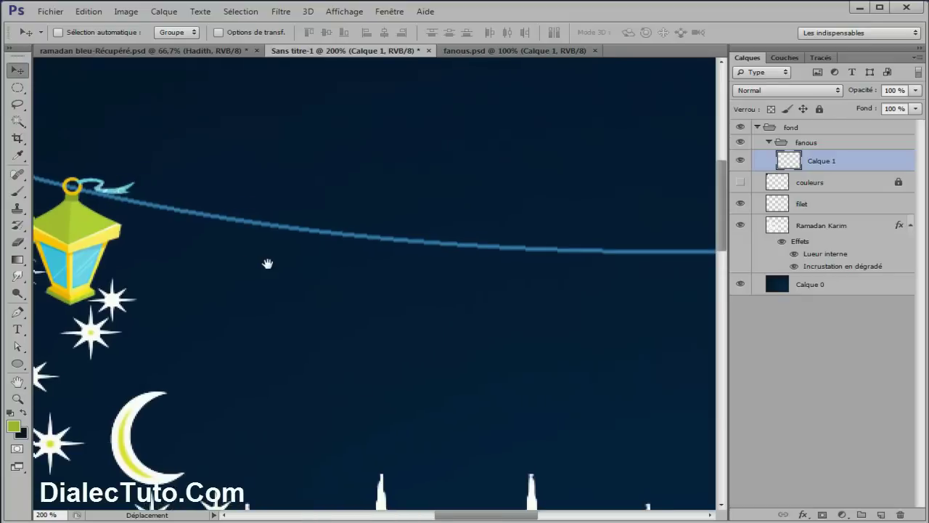
pyautogui.moveTo(111, 251); pyautogui.dragTo(499, 320)
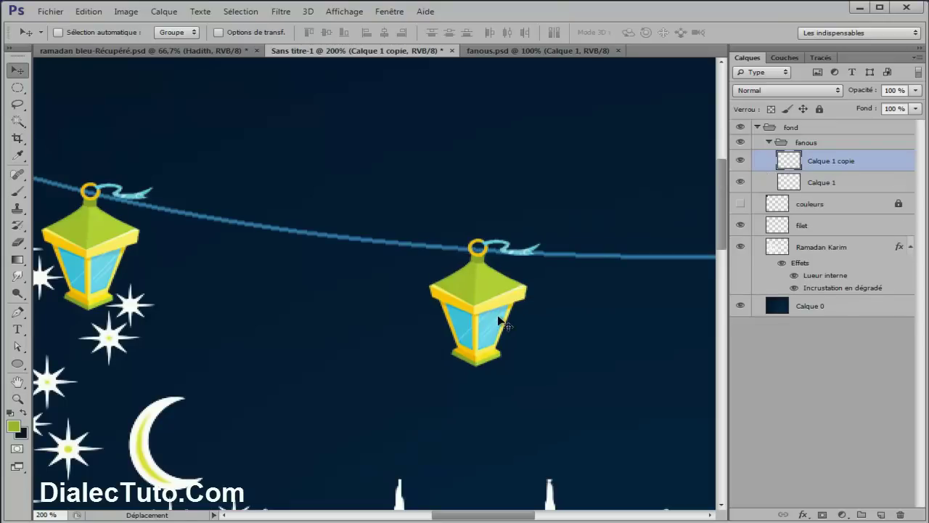
pyautogui.hotkey('ctrl', 't')
pyautogui.moveTo(546, 367)
pyautogui.mouseDown()
pyautogui.moveTo(549, 375)
pyautogui.moveTo(425, 352)
pyautogui.mouseUp()
pyautogui.hotkey('ctrl', '-')
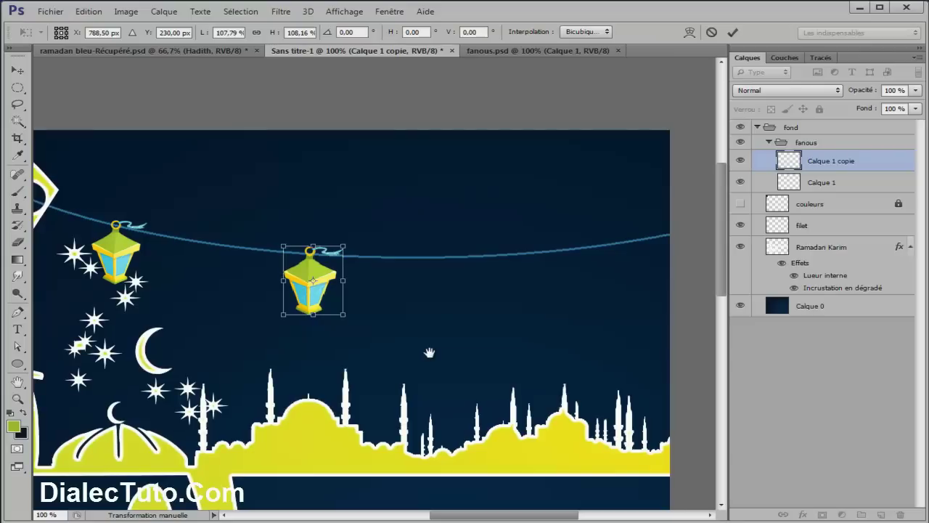
pyautogui.moveTo(315, 296)
pyautogui.mouseDown()
pyautogui.moveTo(406, 311)
pyautogui.moveTo(402, 300)
pyautogui.mouseUp()
pyautogui.moveTo(434, 237); pyautogui.dragTo(427, 232)
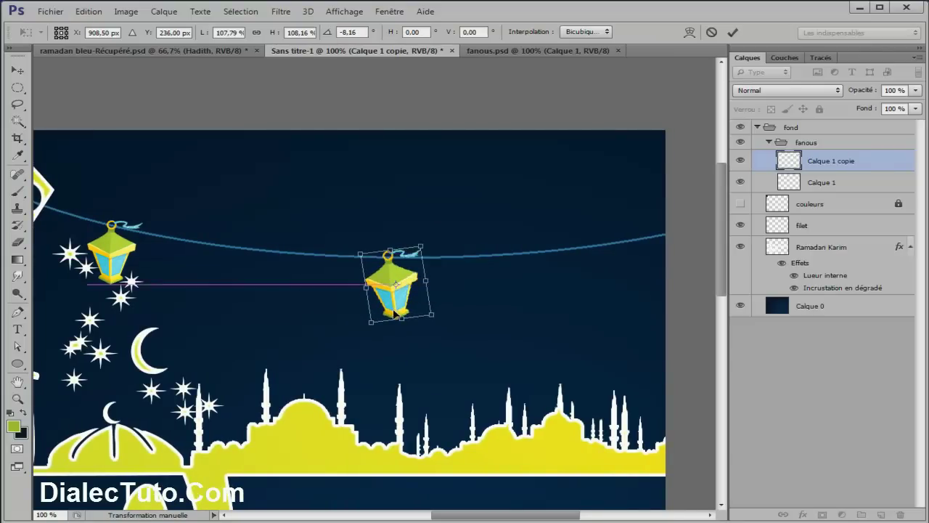
pyautogui.moveTo(432, 315); pyautogui.dragTo(441, 325)
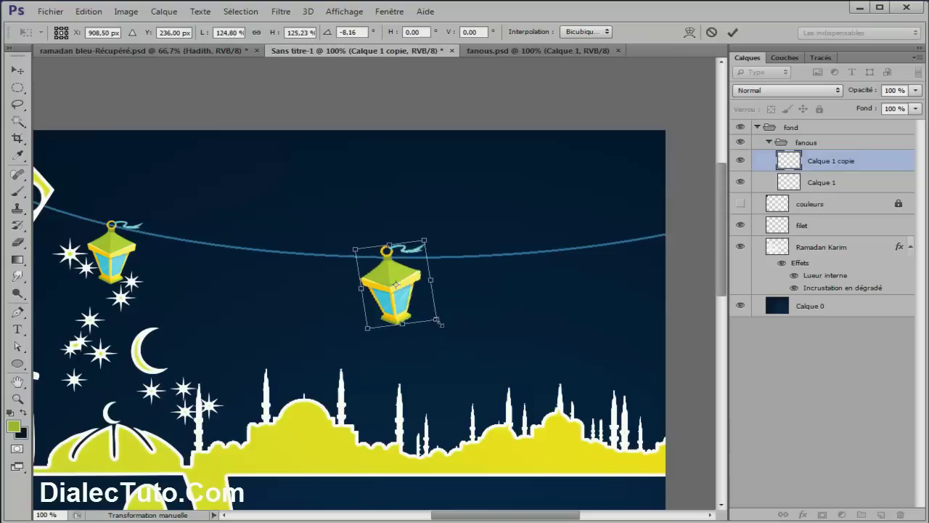
pyautogui.moveTo(386, 299); pyautogui.dragTo(392, 308)
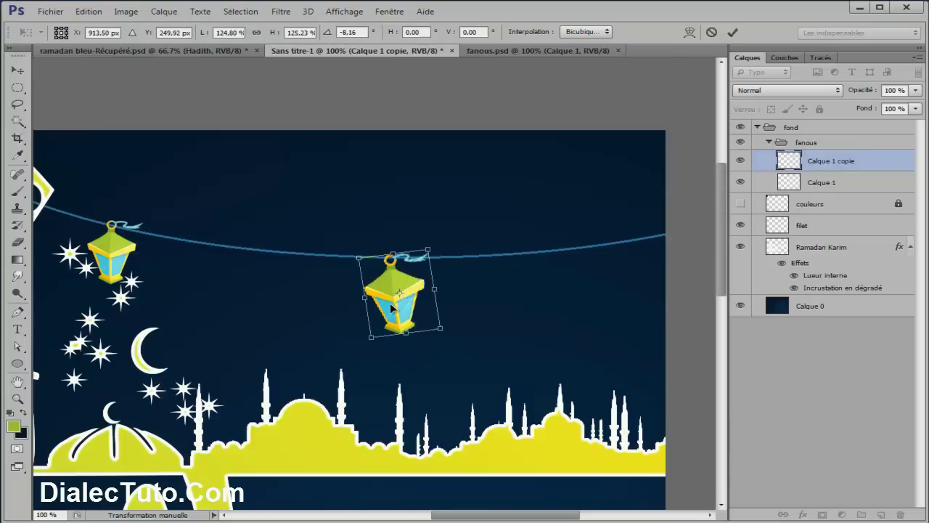
pyautogui.press('Return')
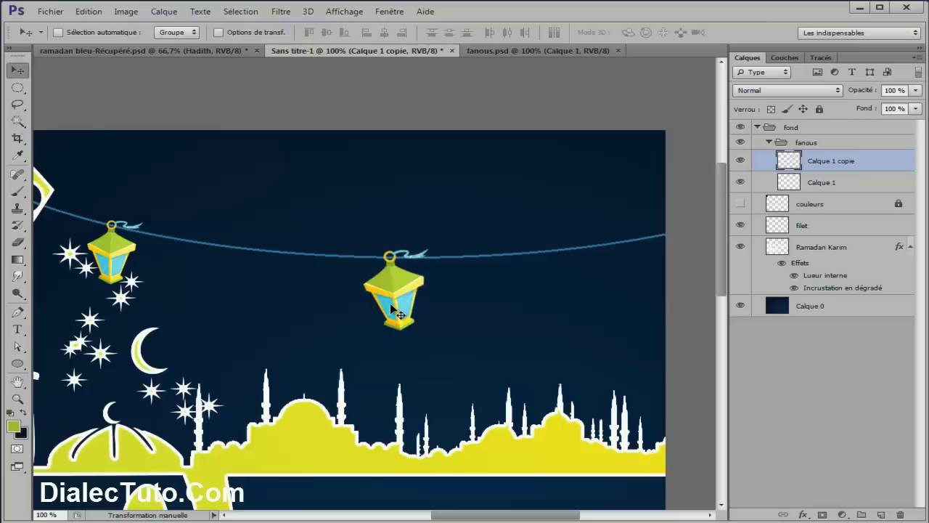
# Step: Add a third lantern, flipped horizontally and scaled to 73.6%, at the curve's right end
pyautogui.moveTo(400, 314); pyautogui.dragTo(605, 325)
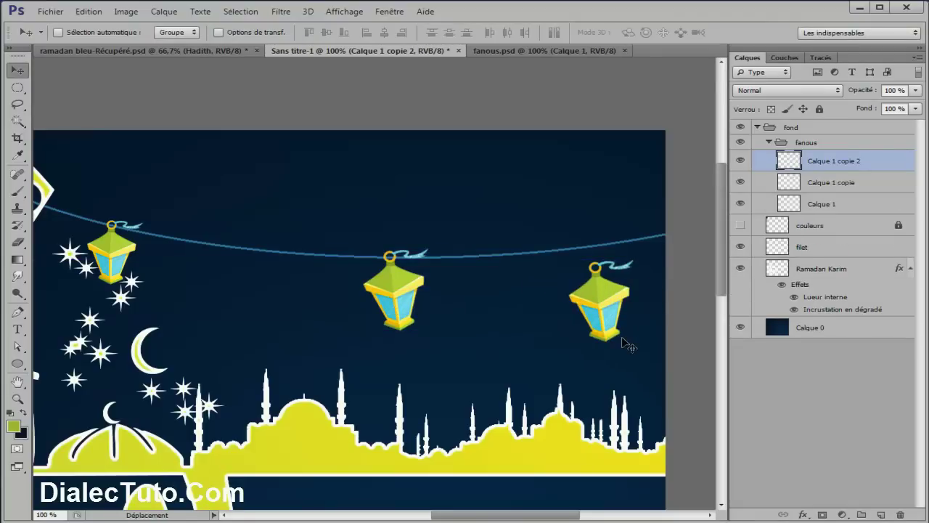
pyautogui.hotkey('ctrl', 't')
pyautogui.moveTo(636, 340); pyautogui.dragTo(451, 192)
pyautogui.rightClick(608, 317)
pyautogui.click(615, 343)
pyautogui.rightClick(465, 172)
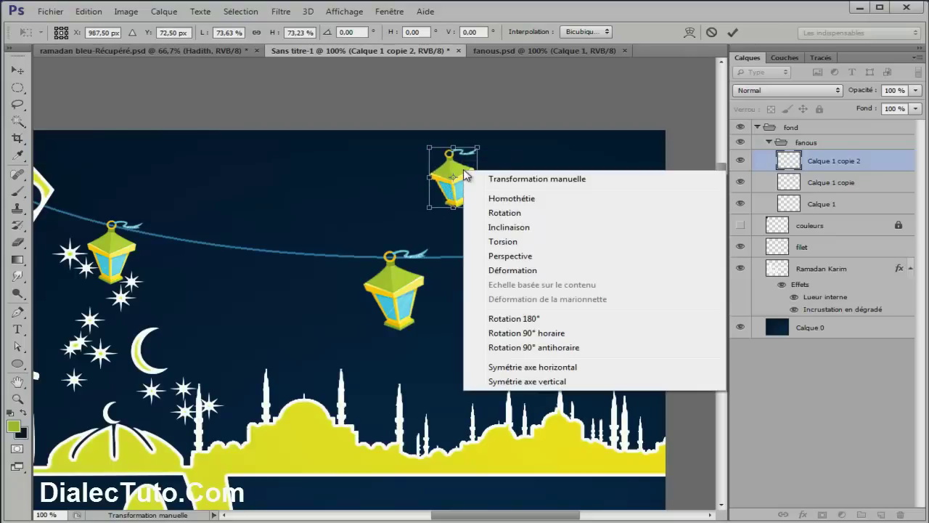
pyautogui.click(565, 369)
pyautogui.moveTo(457, 190); pyautogui.dragTo(614, 280)
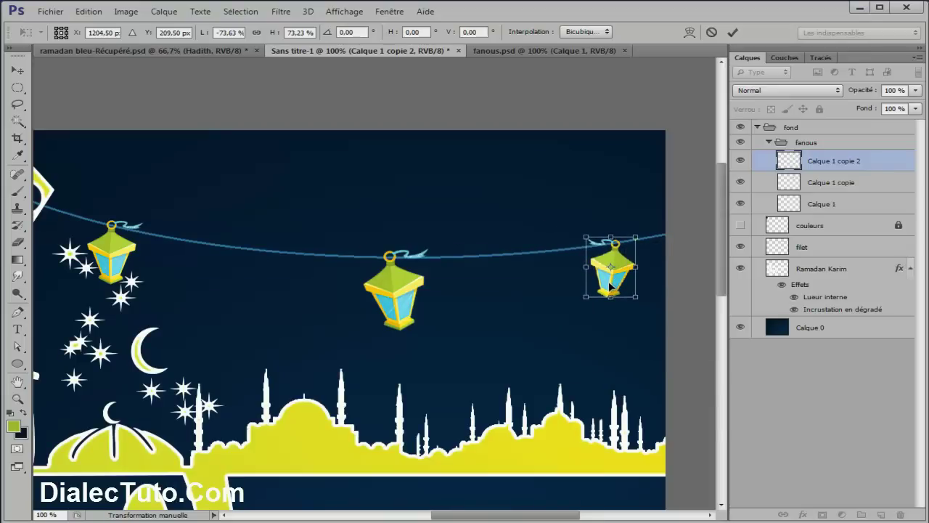
pyautogui.press('Return')
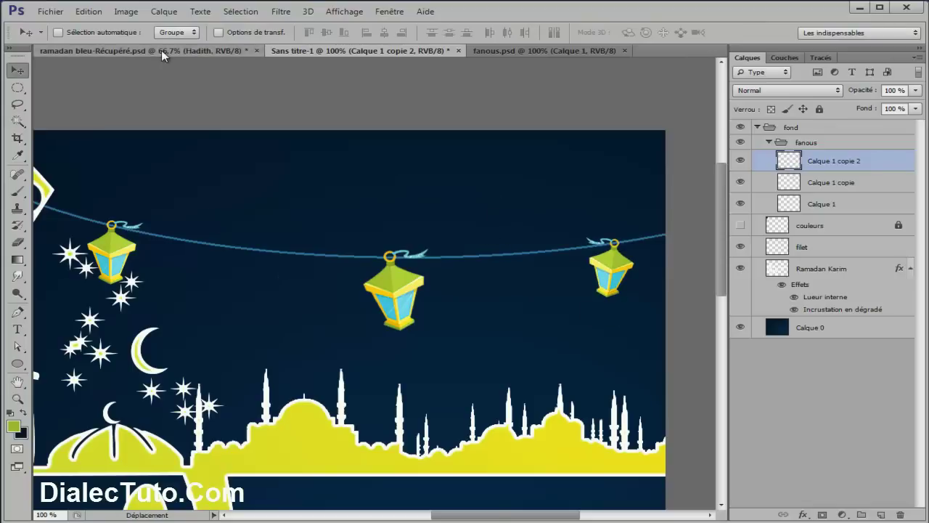
# Step: Deselect in fanous.psd, lasso the tall yellow lantern, and drag it into the poster as Calque 2
pyautogui.click(548, 51)
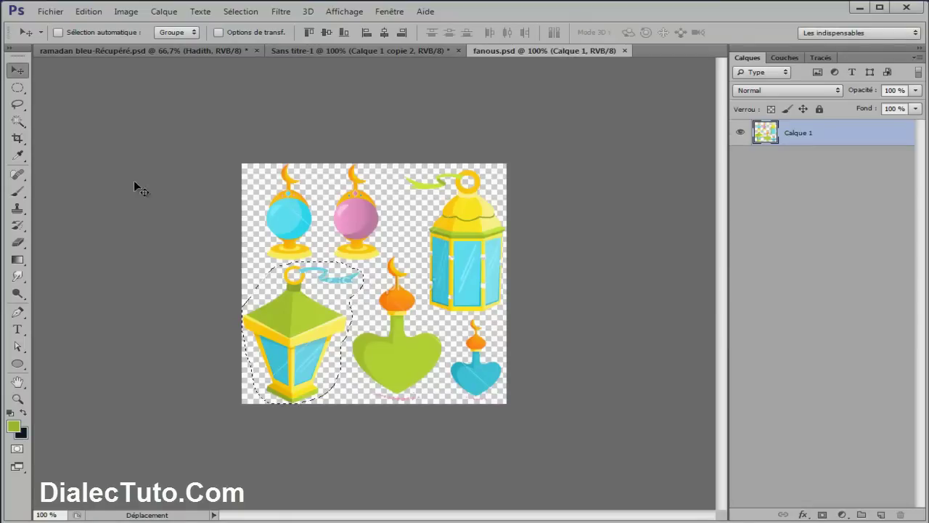
pyautogui.click(244, 11)
pyautogui.click(254, 40)
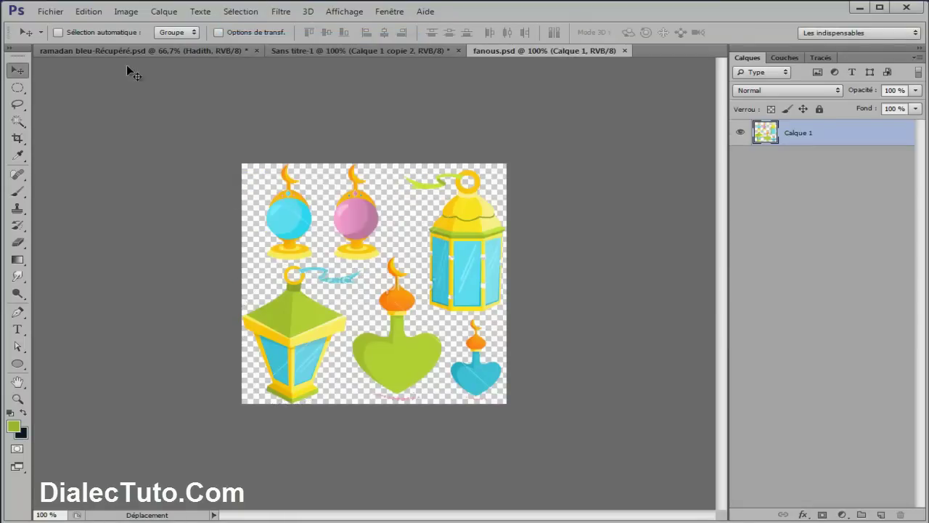
pyautogui.click(17, 104)
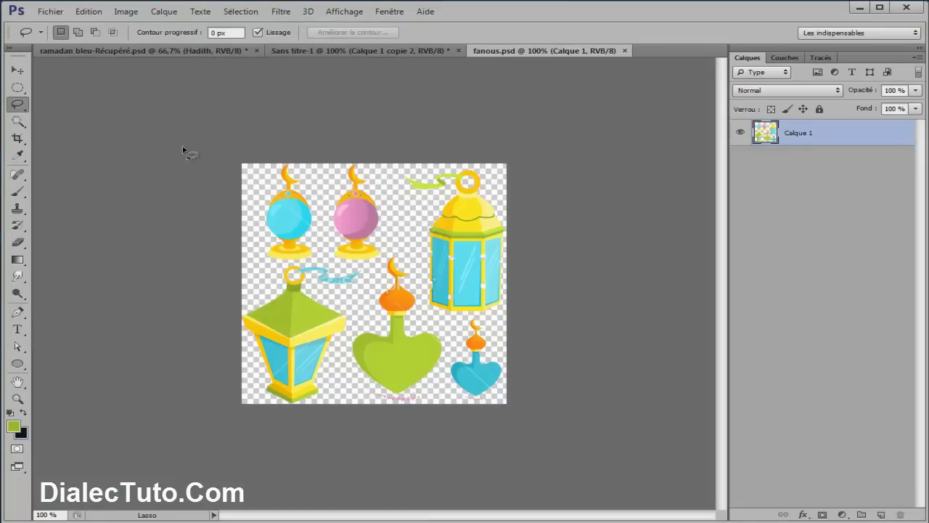
pyautogui.moveTo(483, 166); pyautogui.dragTo(398, 188)
pyautogui.moveTo(444, 318); pyautogui.dragTo(480, 319)
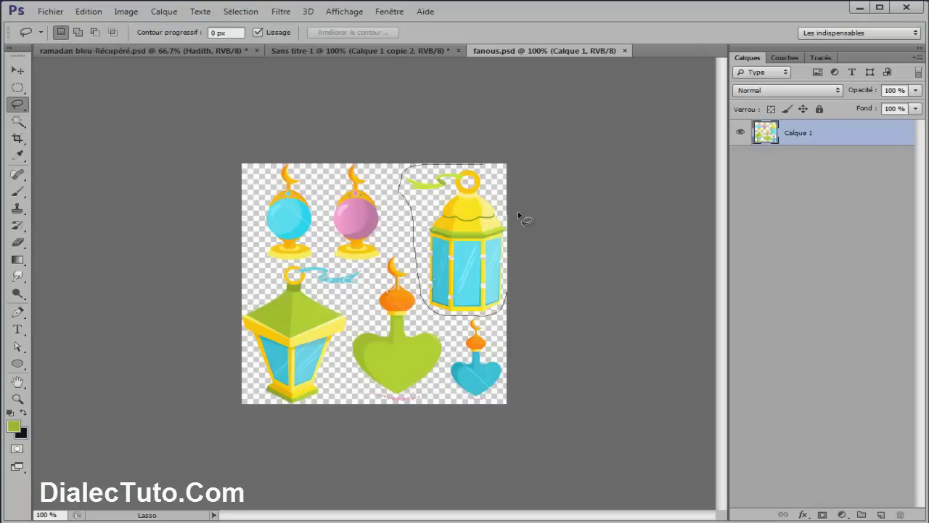
pyautogui.moveTo(483, 169); pyautogui.dragTo(480, 166)
pyautogui.press('v')
pyautogui.moveTo(425, 239)
pyautogui.mouseDown()
pyautogui.moveTo(387, 87)
pyautogui.moveTo(426, 207)
pyautogui.moveTo(267, 293)
pyautogui.mouseUp()
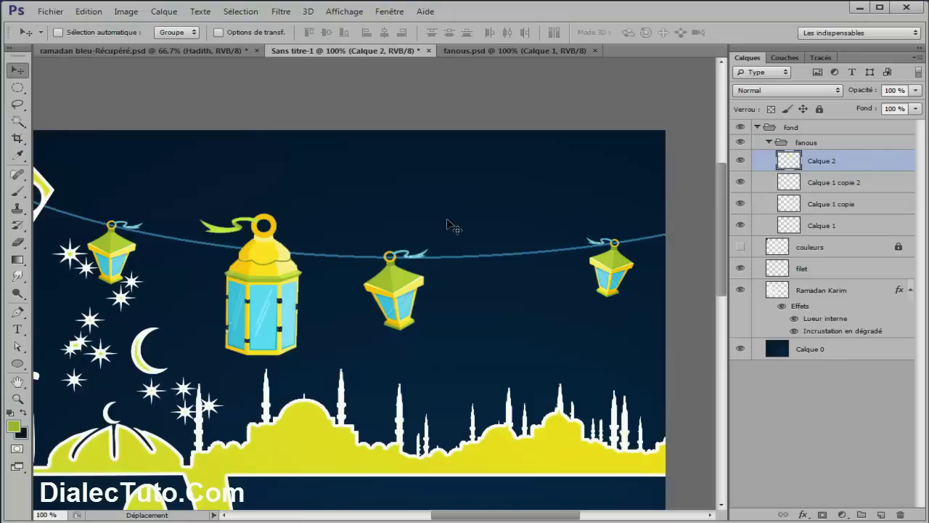
# Step: Scale the yellow lantern to about 50% and place it left on the string
pyautogui.hotkey('ctrl', 't')
pyautogui.moveTo(303, 212)
pyautogui.mouseDown()
pyautogui.moveTo(276, 249)
pyautogui.moveTo(355, 228)
pyautogui.mouseUp()
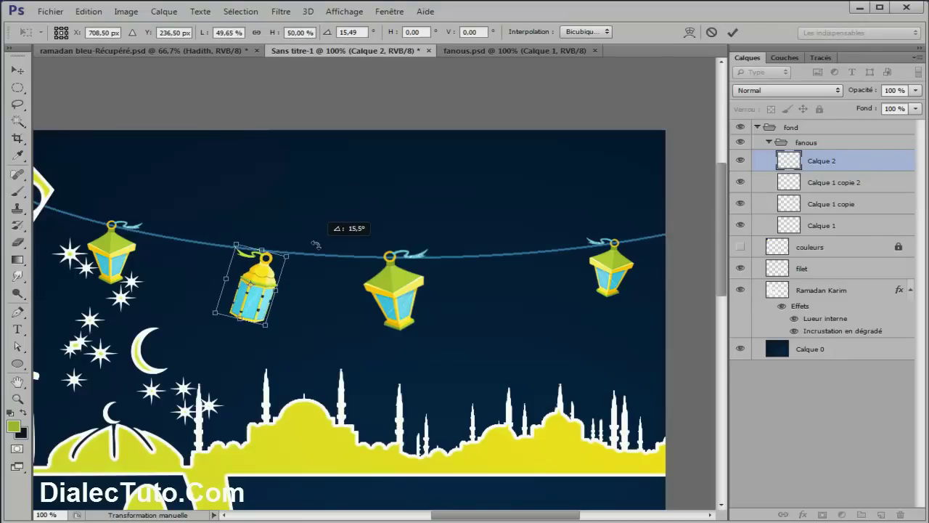
pyautogui.moveTo(248, 302); pyautogui.dragTo(209, 293)
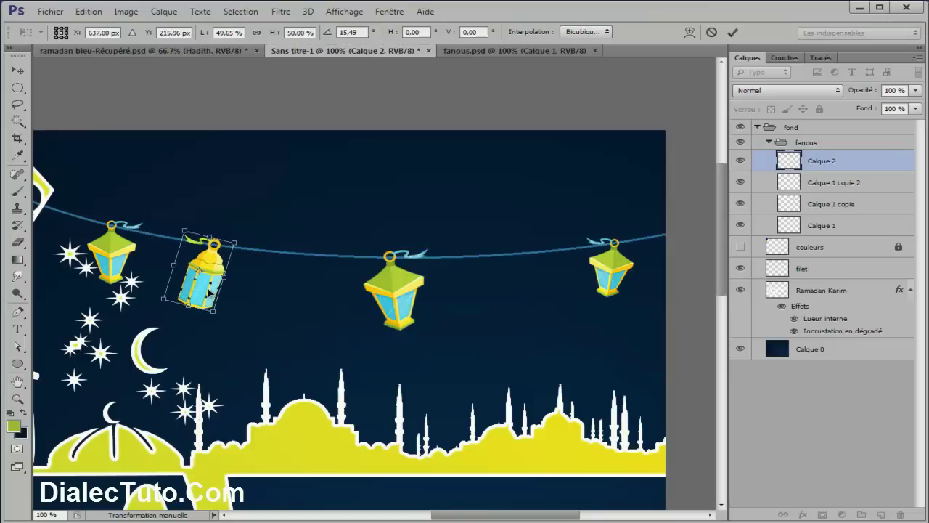
pyautogui.press('Return')
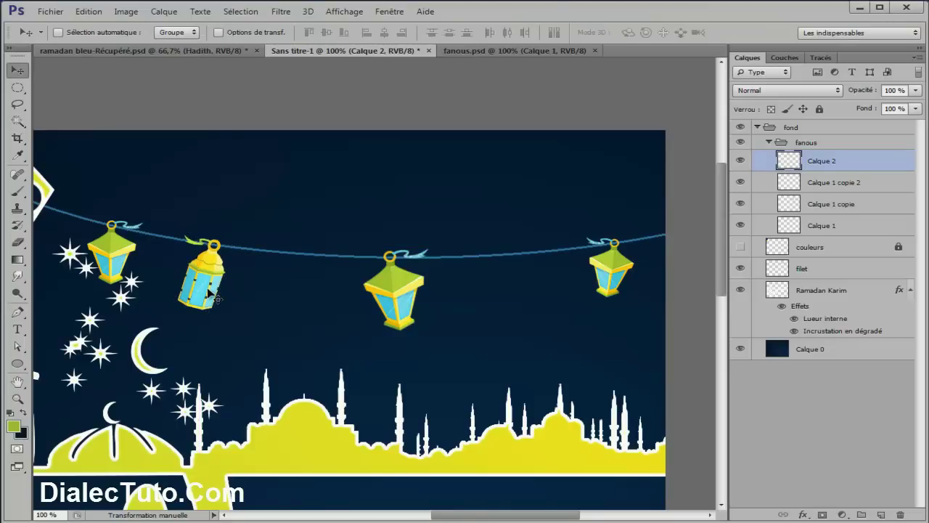
# Step: Add a yellow lantern copy tilted about -21°, scaled to 74%, and flipped horizontally
pyautogui.moveTo(212, 294); pyautogui.dragTo(296, 346)
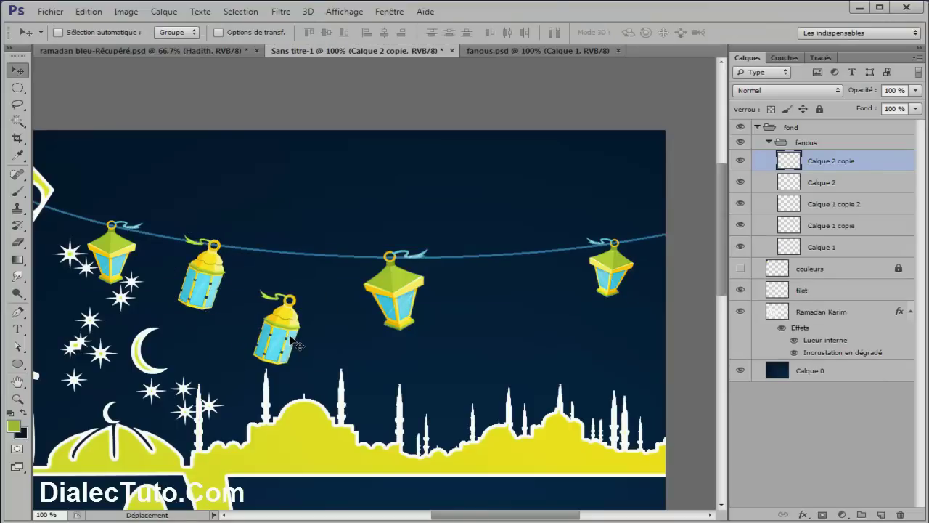
pyautogui.hotkey('ctrl', 't')
pyautogui.moveTo(309, 279); pyautogui.dragTo(292, 272)
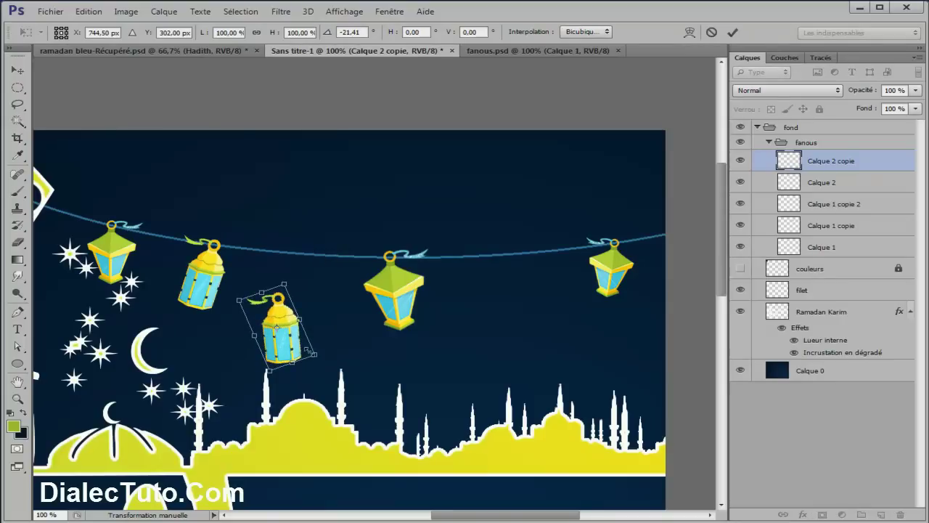
pyautogui.moveTo(313, 355)
pyautogui.mouseDown()
pyautogui.moveTo(295, 341)
pyautogui.moveTo(305, 199)
pyautogui.mouseUp()
pyautogui.rightClick(288, 334)
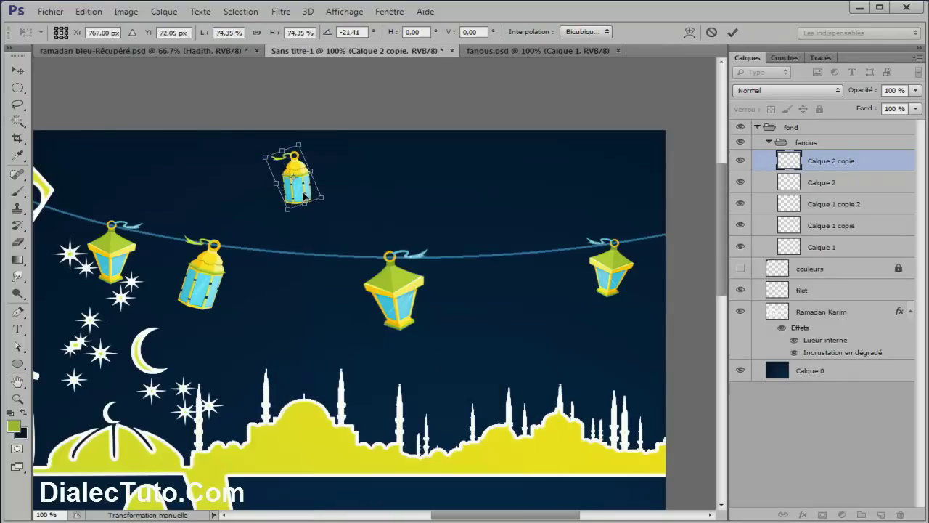
pyautogui.rightClick(305, 199)
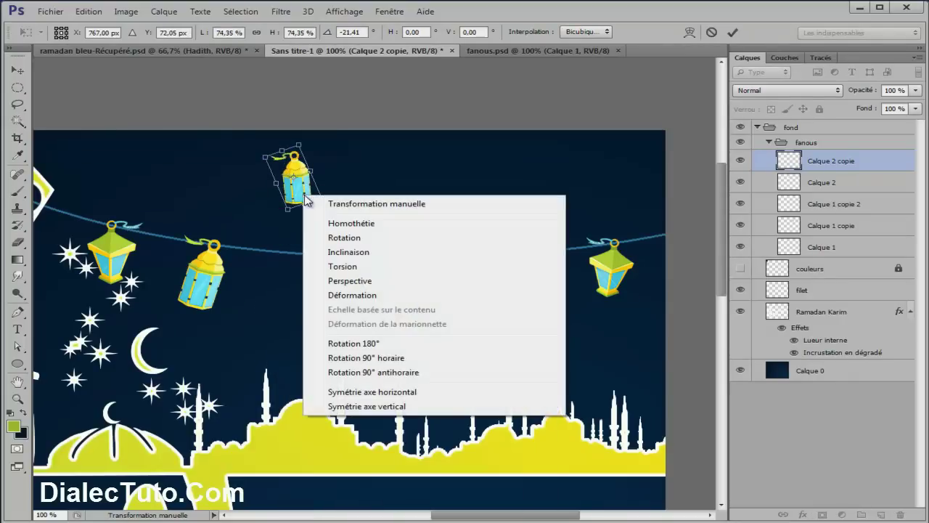
pyautogui.click(394, 393)
pyautogui.moveTo(294, 195); pyautogui.dragTo(297, 294)
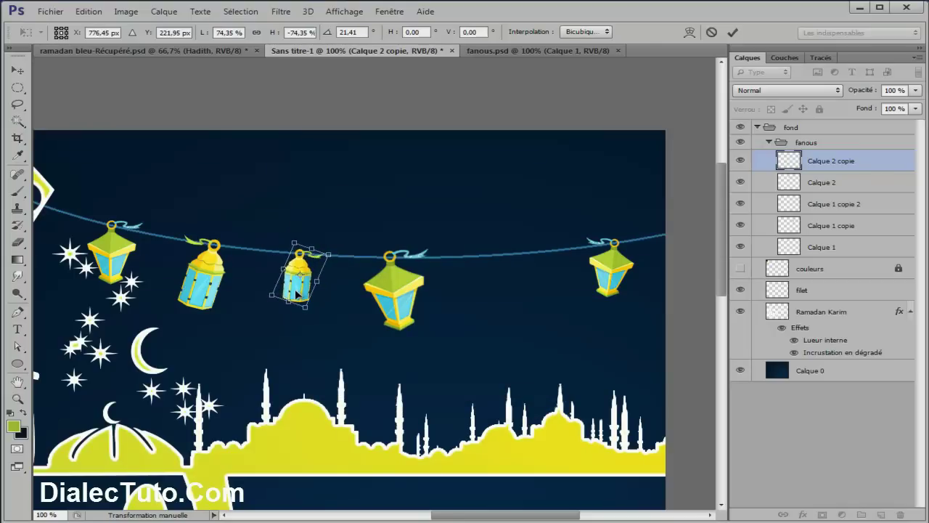
pyautogui.press('Return')
# Step: Duplicate the yellow lantern again toward the right end of the string
pyautogui.moveTo(297, 293)
pyautogui.keyDown('alt'); pyautogui.mouseDown()
pyautogui.moveTo(492, 336)
pyautogui.moveTo(537, 283)
pyautogui.mouseUp(); pyautogui.keyUp('alt')
pyautogui.hotkey('ctrl', 't')
pyautogui.press('Return')
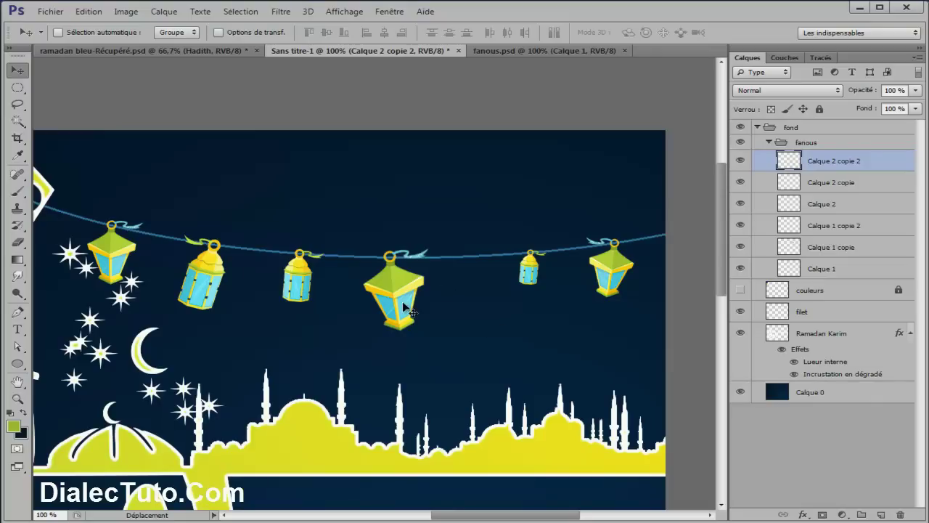
# Step: Duplicate the leftmost green lantern below the string and shrink it to about 46.75%
pyautogui.click(740, 226)
pyautogui.click(740, 269)
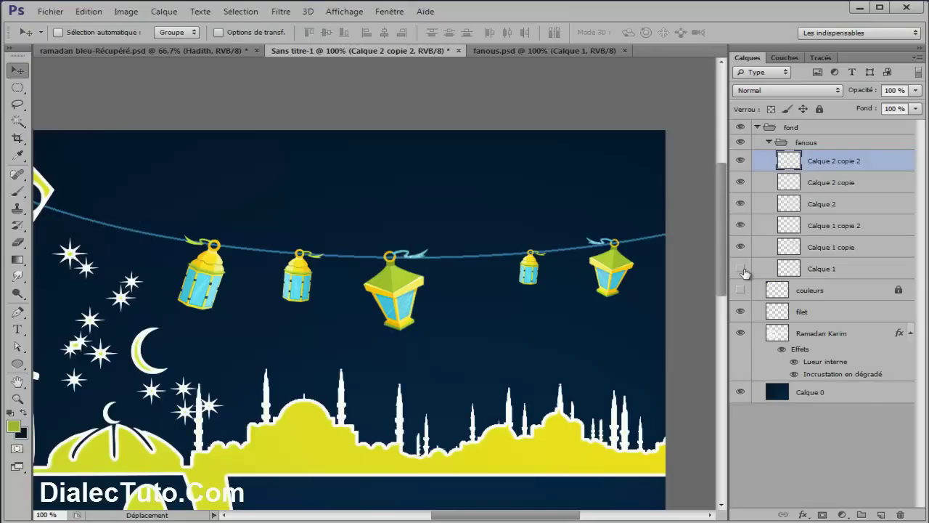
pyautogui.click(811, 269)
pyautogui.moveTo(110, 271); pyautogui.dragTo(458, 365)
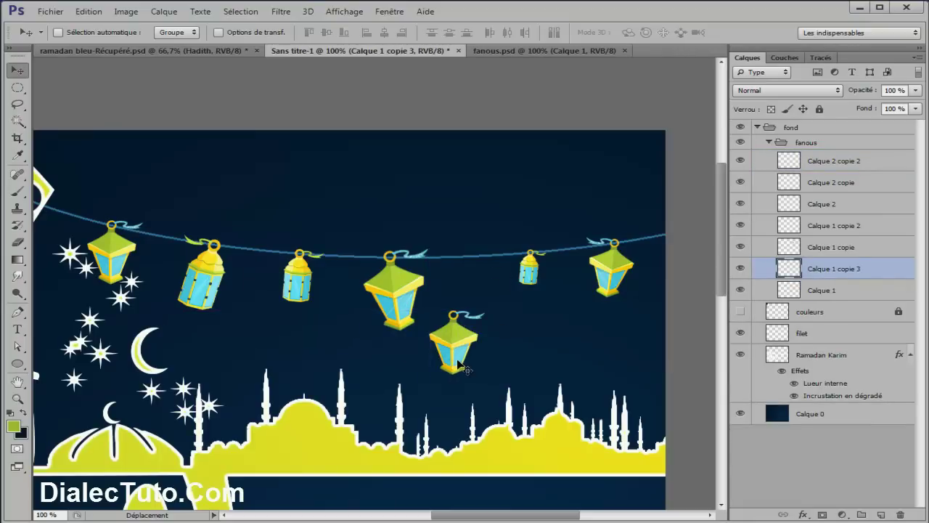
pyautogui.hotkey('ctrl', 't')
pyautogui.moveTo(481, 312)
pyautogui.mouseDown()
pyautogui.moveTo(465, 328)
pyautogui.moveTo(481, 275)
pyautogui.mouseUp()
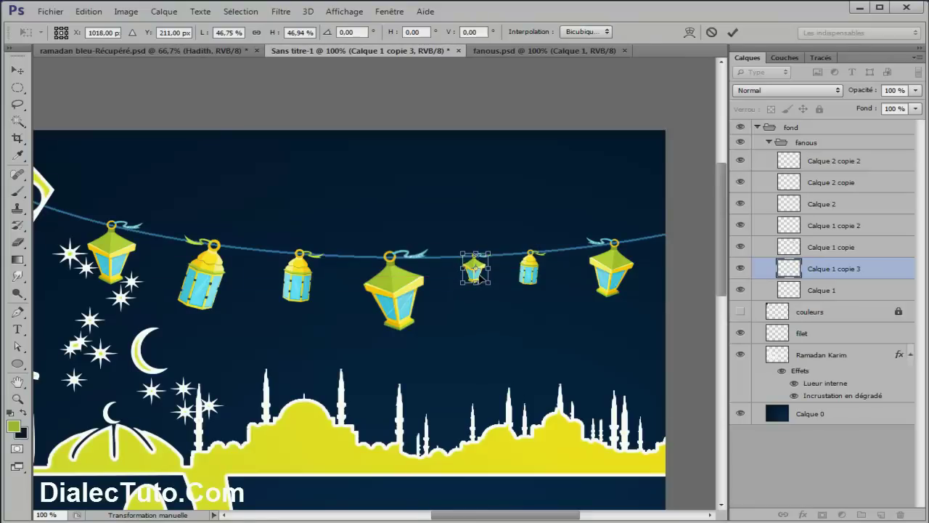
pyautogui.press('Return')
# Step: Collapse the fond group, apply Lock All, and dismiss the locked-layer warning
pyautogui.hotkey('ctrl', '-')
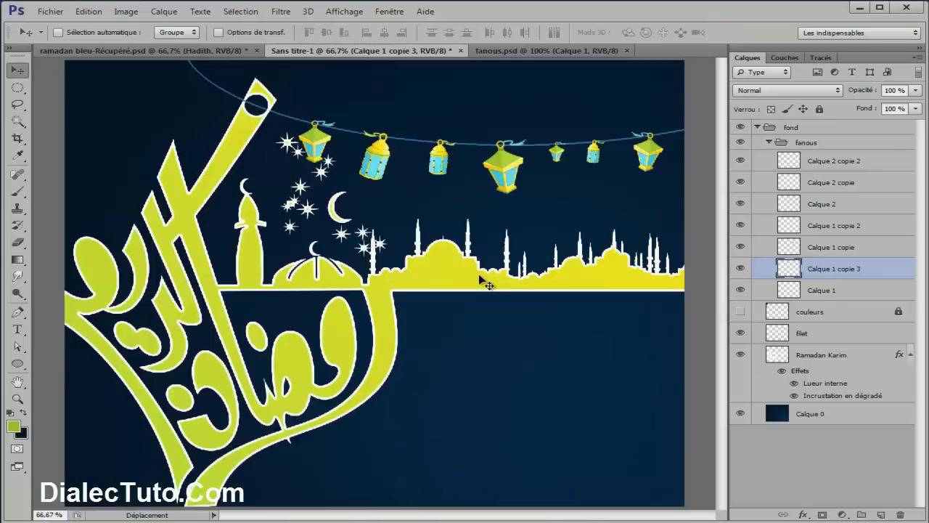
pyautogui.hotkey('ctrl', '-')
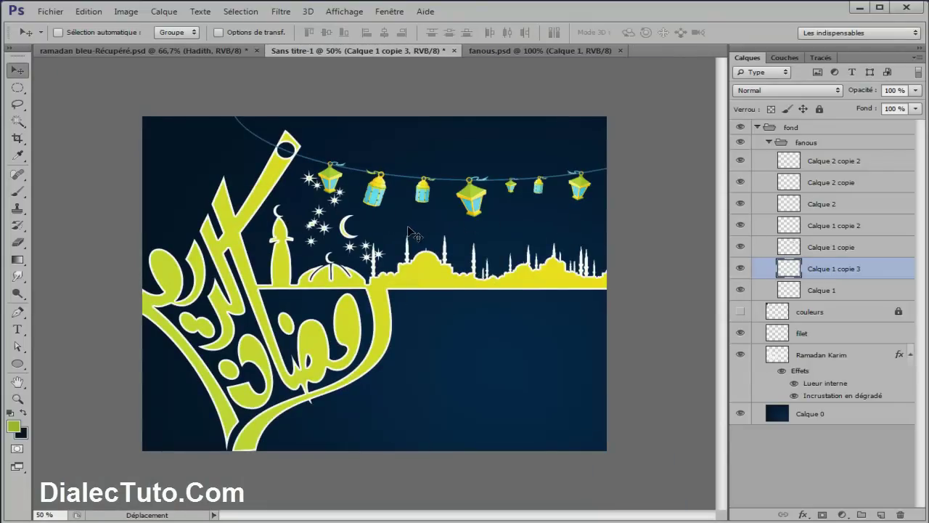
pyautogui.click(758, 128)
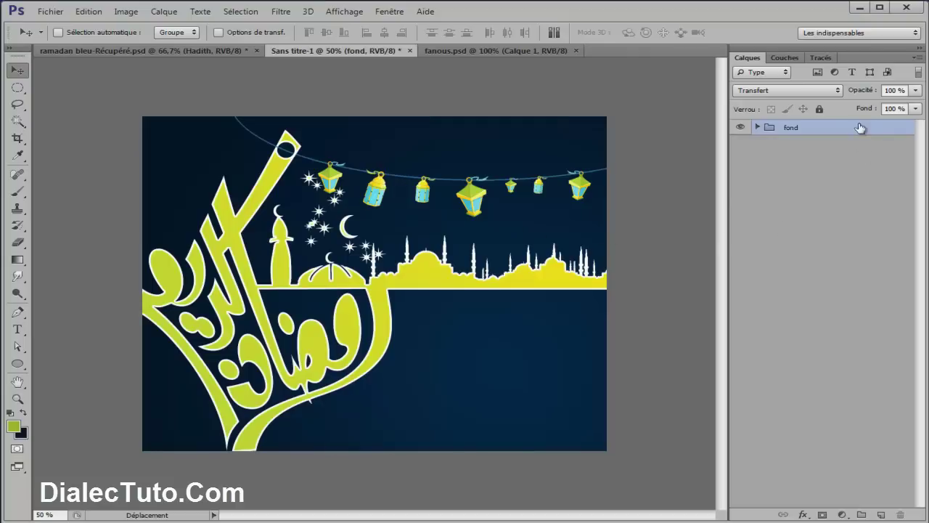
pyautogui.click(818, 110)
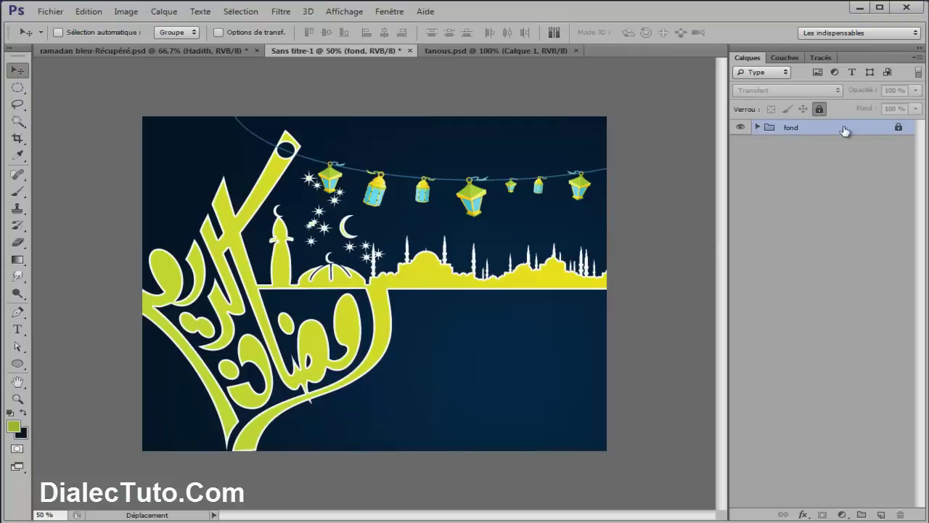
pyautogui.click(470, 211)
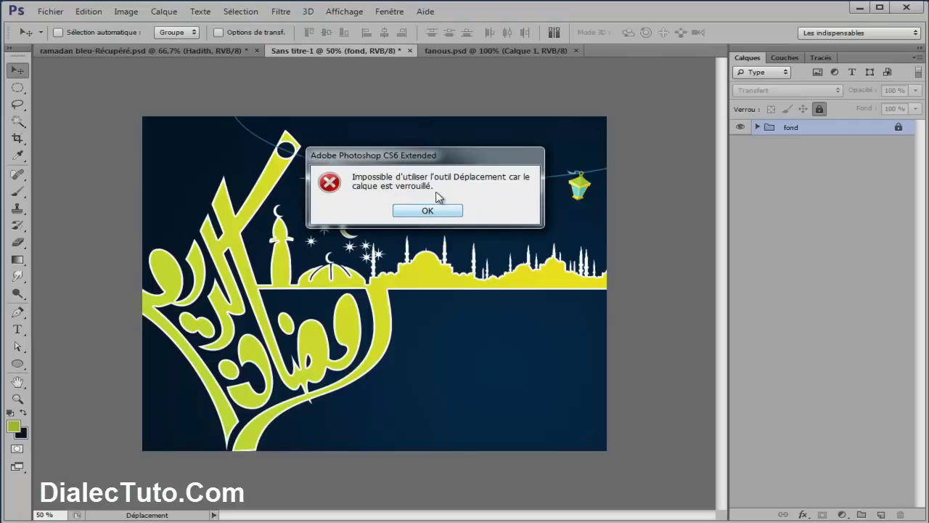
pyautogui.click(438, 212)
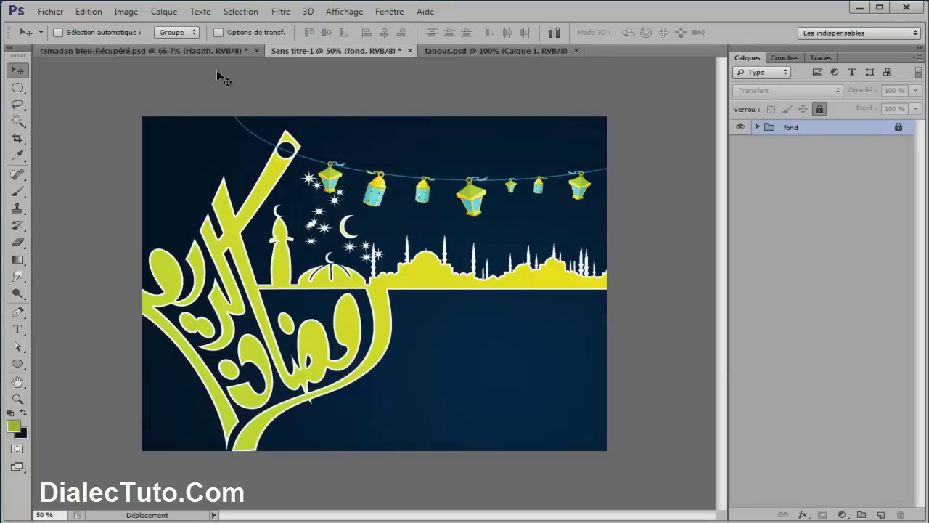
# Step: Close fanous.psd and return to the new poster document
pyautogui.click(208, 51)
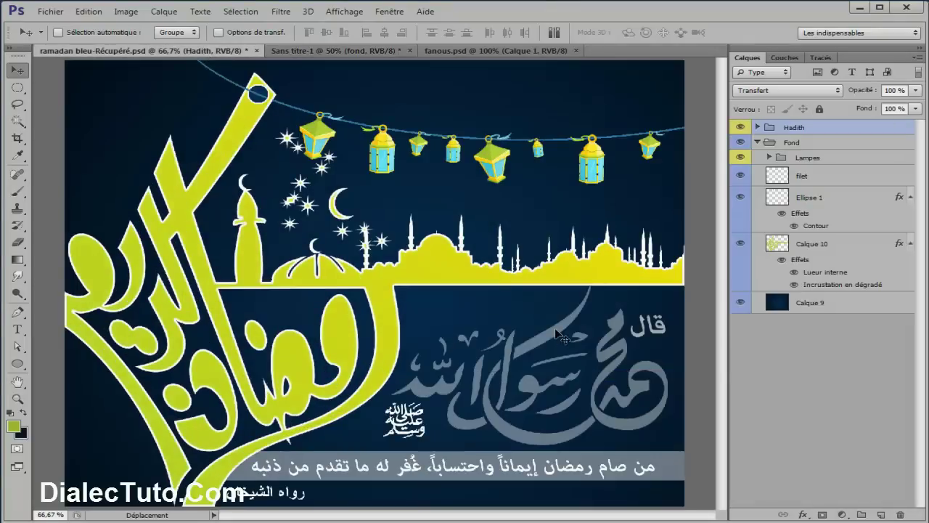
pyautogui.click(446, 50)
pyautogui.click(576, 50)
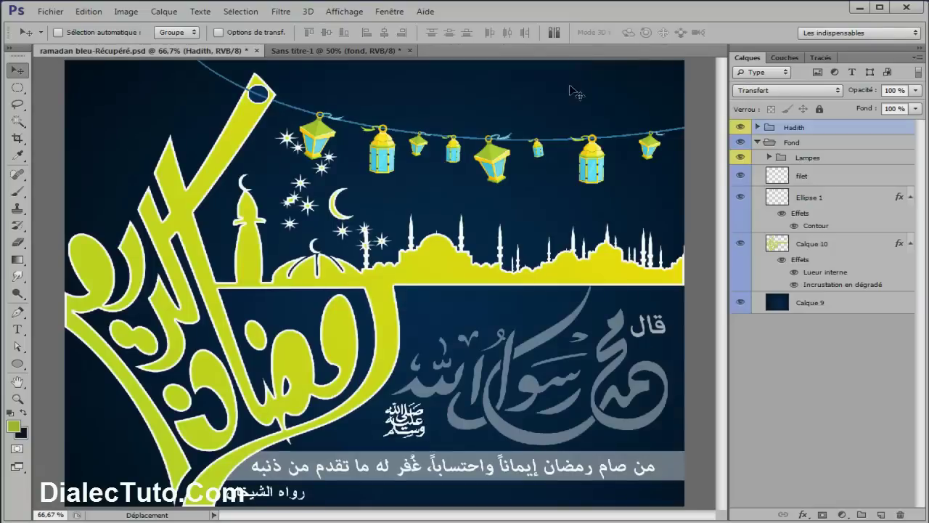
pyautogui.click(360, 49)
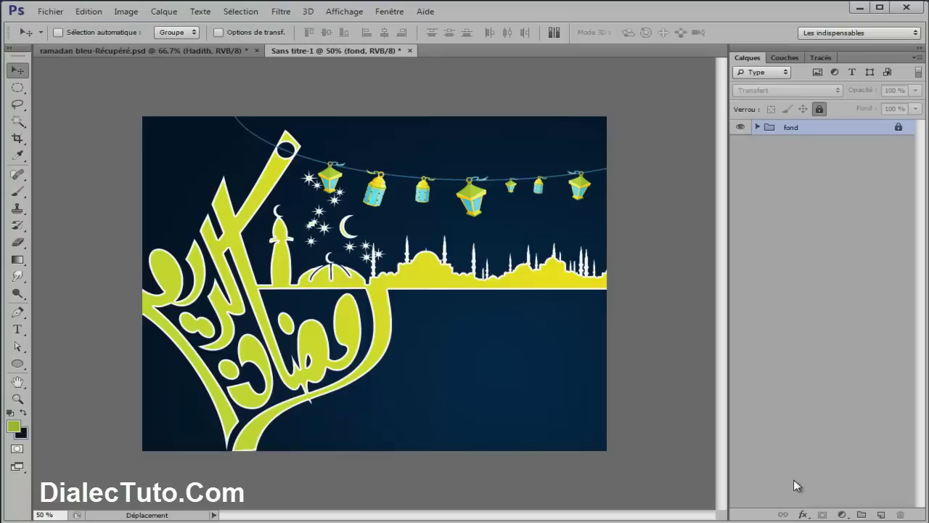
pyautogui.click(230, 48)
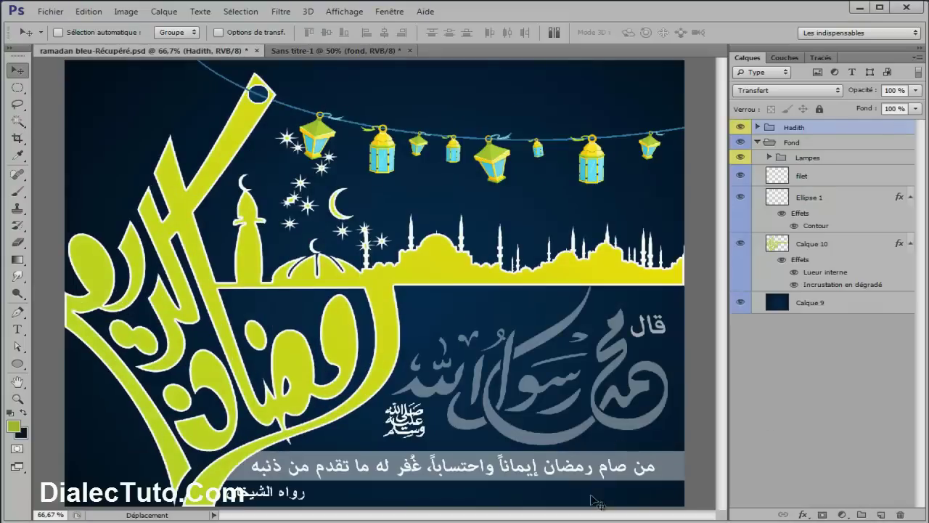
pyautogui.click(334, 50)
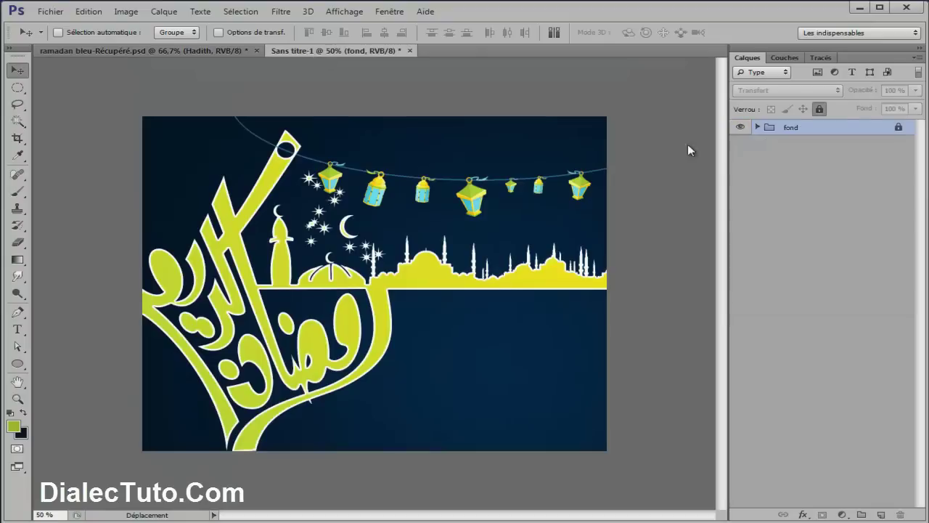
# Step: Hide the fanous, filet and Ramadan Karim layers inside the fond group, then collapse it
pyautogui.click(757, 127)
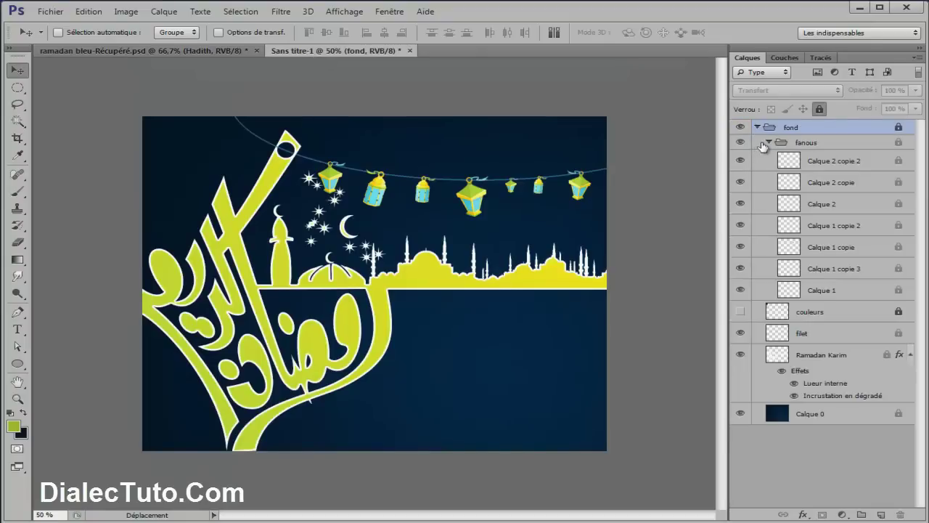
pyautogui.click(767, 143)
pyautogui.click(741, 143)
pyautogui.click(740, 182)
pyautogui.click(741, 204)
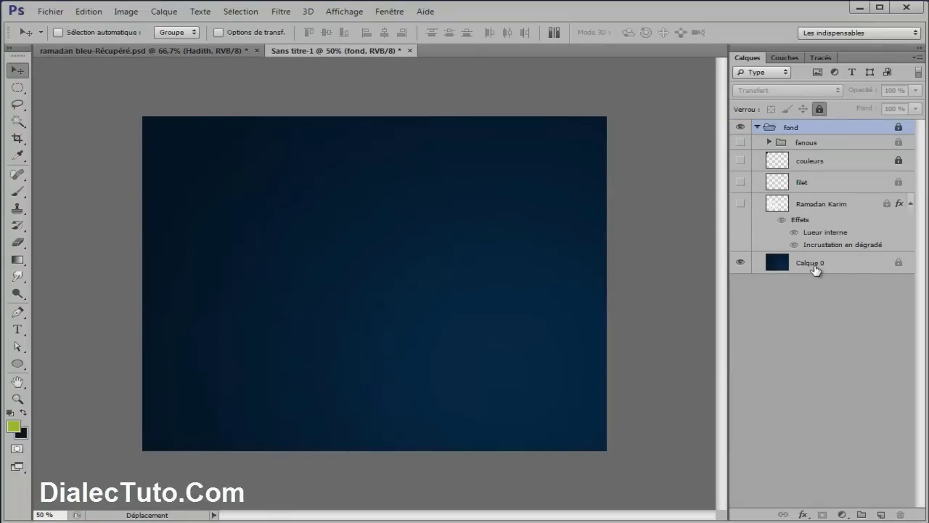
pyautogui.click(757, 128)
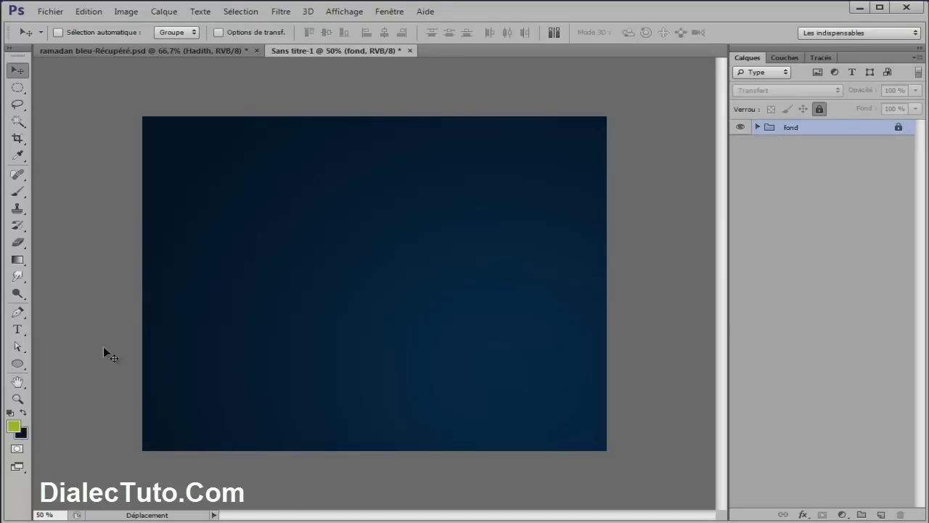
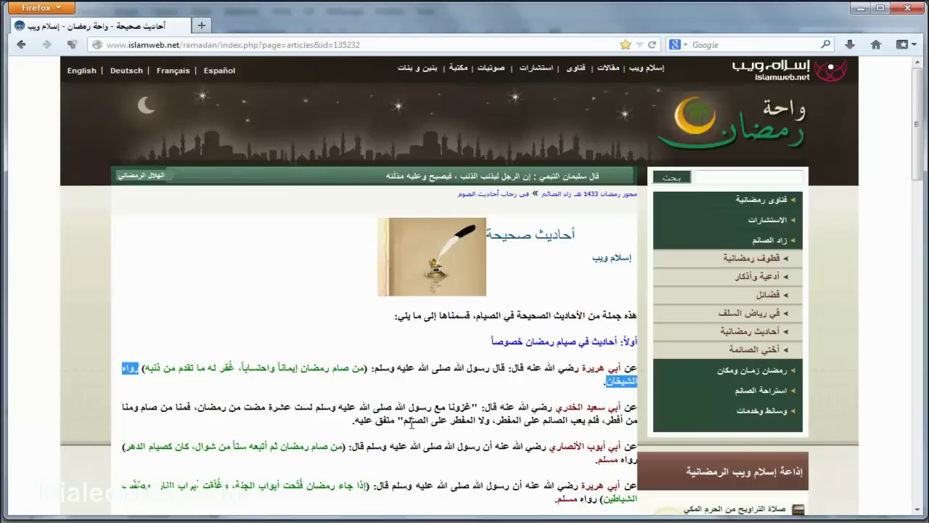
# Step: Select and copy the hadith 'من صام رمضان...' from the islamweb article, then minimize Firefox
pyautogui.scroll(-2, 479, 412)
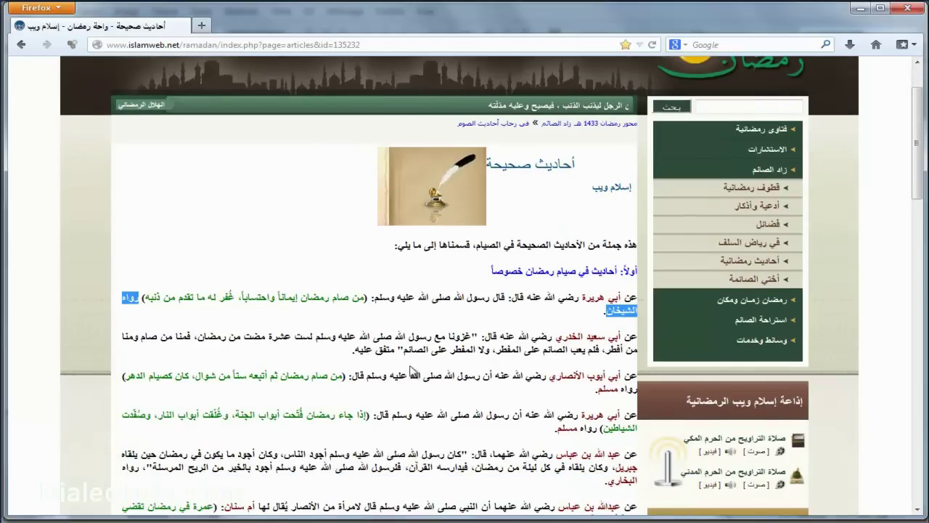
pyautogui.moveTo(533, 166); pyautogui.dragTo(492, 167)
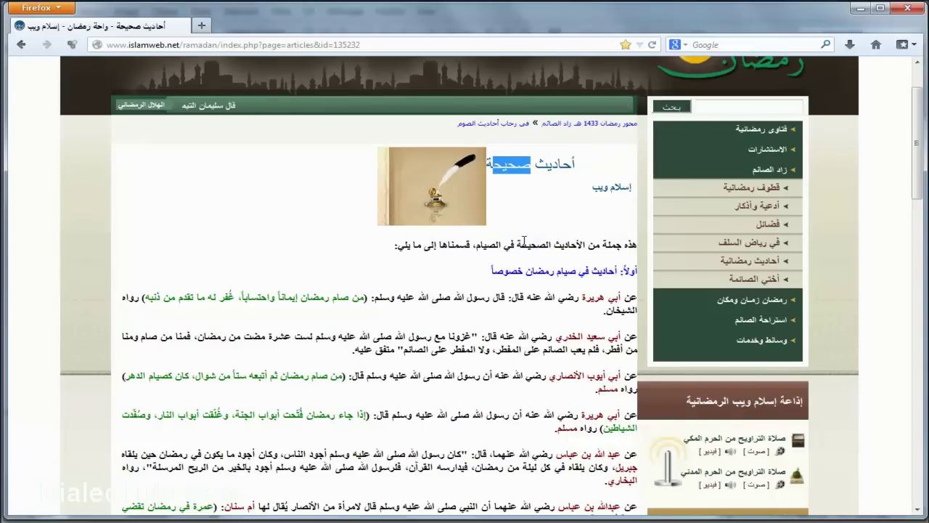
pyautogui.click(427, 321)
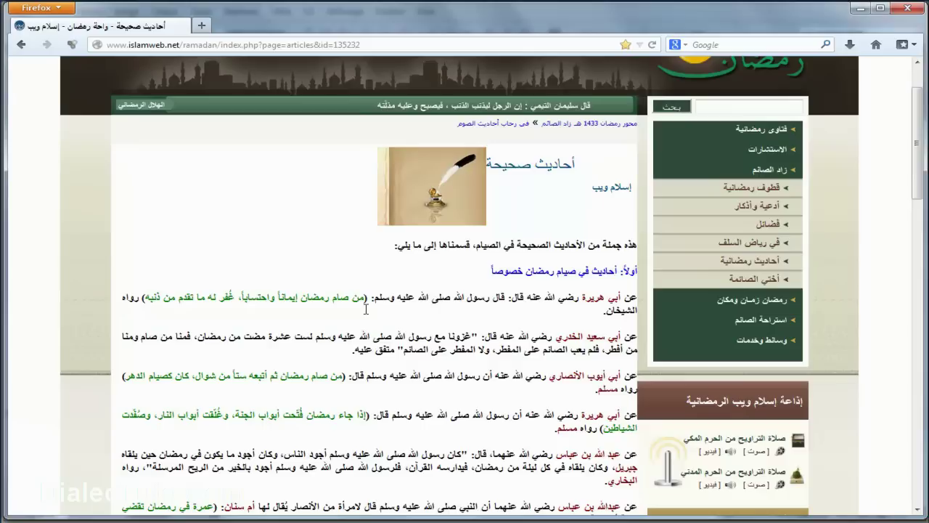
pyautogui.moveTo(365, 297); pyautogui.dragTo(152, 299)
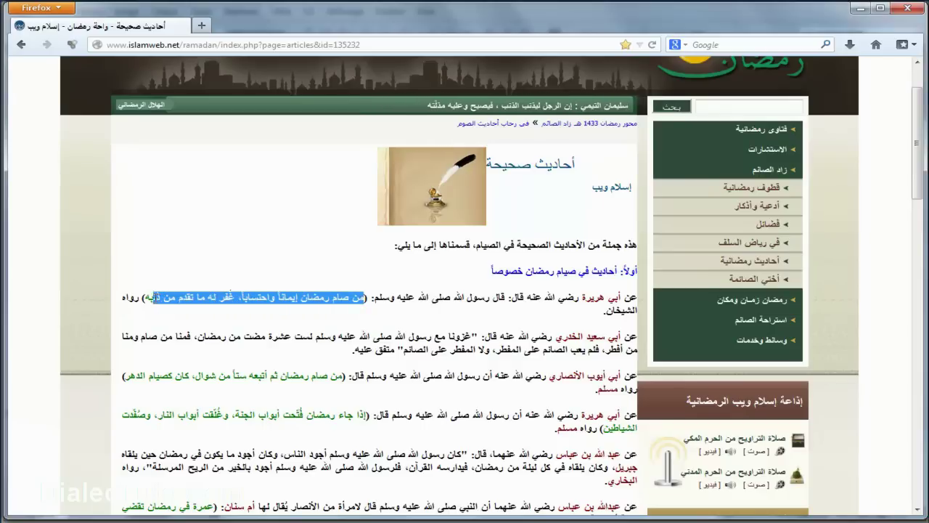
pyautogui.rightClick(288, 304)
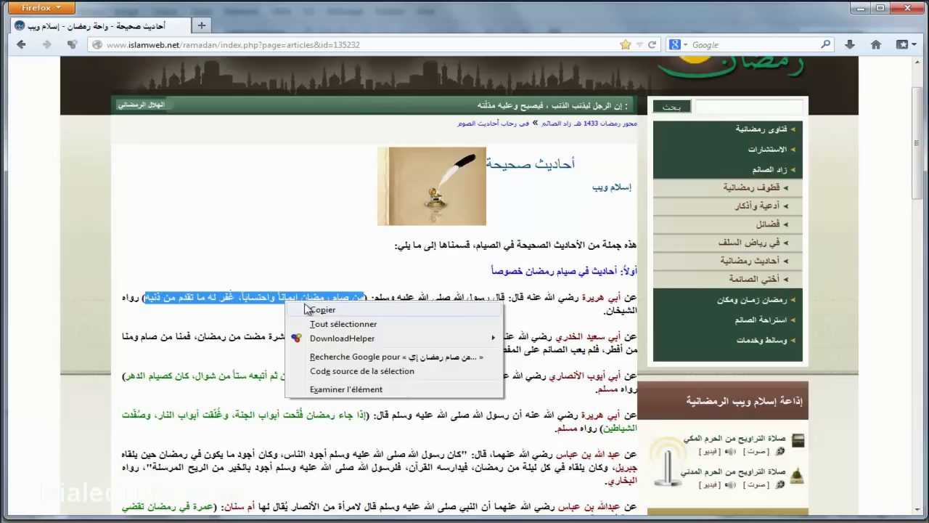
pyautogui.click(319, 309)
pyautogui.click(861, 9)
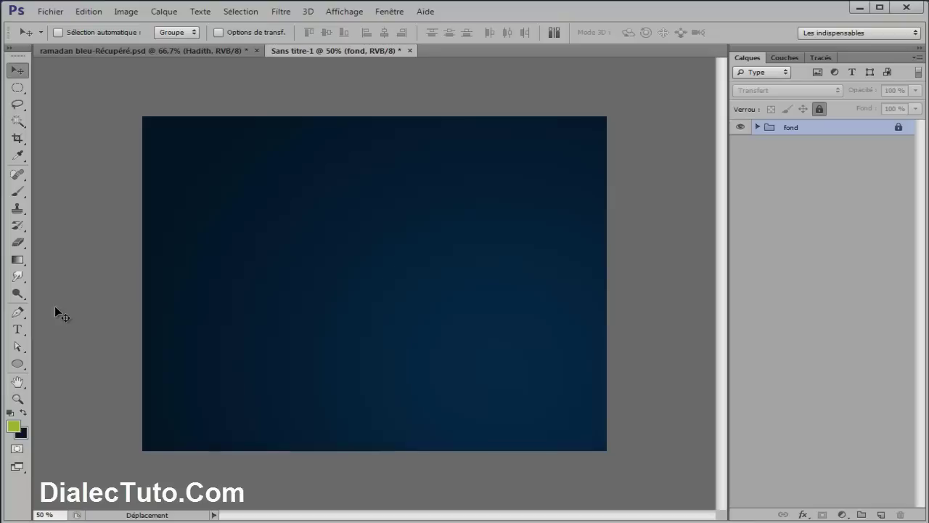
# Step: Paste the hadith as a text layer, move it toward centre, then delete the garbled layer
pyautogui.click(20, 330)
pyautogui.click(240, 225)
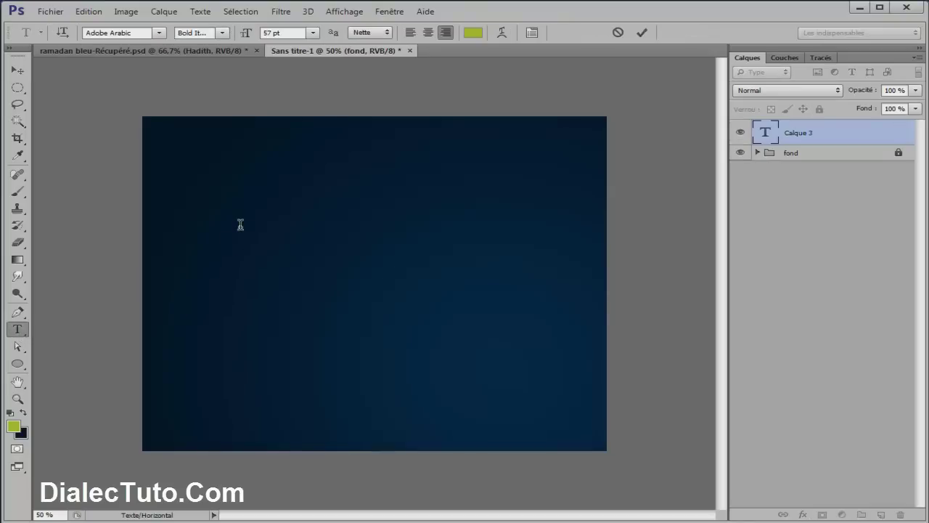
pyautogui.click(89, 11)
pyautogui.click(105, 123)
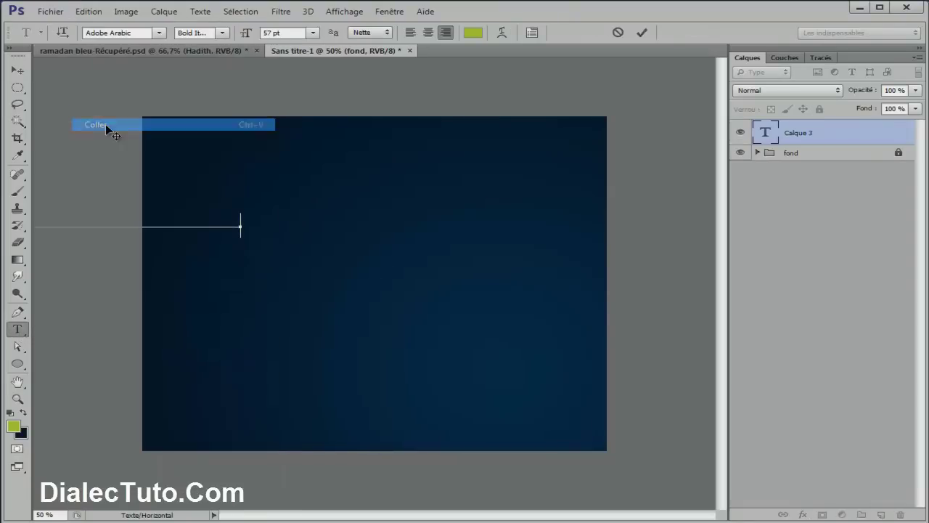
pyautogui.click(18, 70)
pyautogui.moveTo(197, 214); pyautogui.dragTo(508, 234)
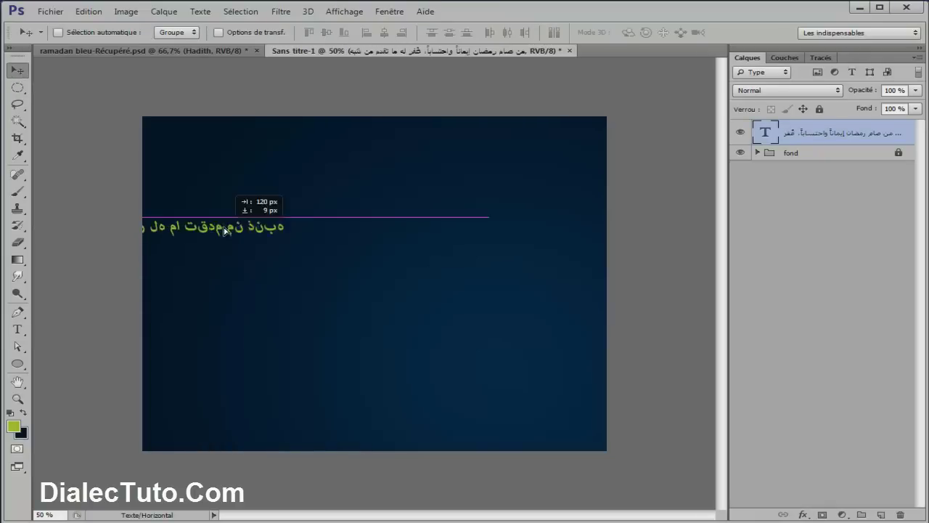
pyautogui.moveTo(844, 130); pyautogui.dragTo(903, 514)
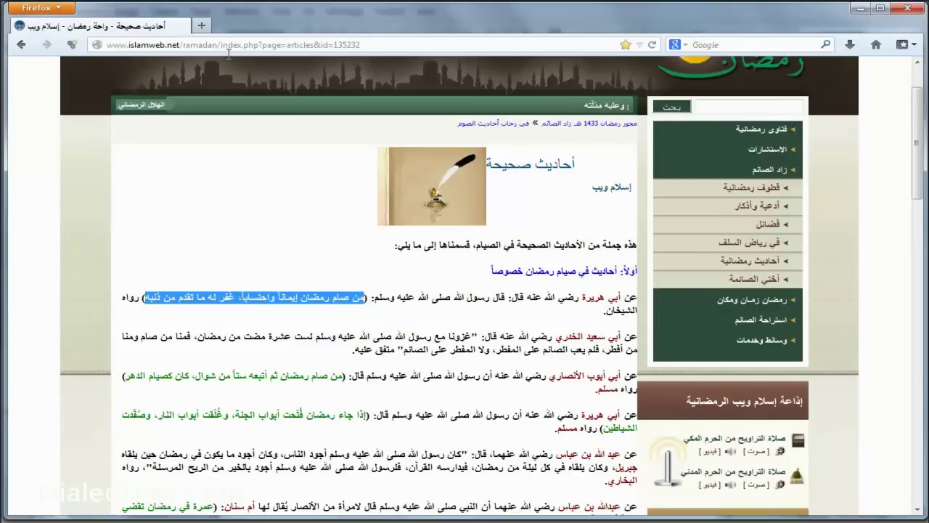
# Step: Search Google for 'photoshop clavier arabe' and open the arabic-keyboard.org Photoshop Arabic converter page
pyautogui.click(201, 25)
pyautogui.click(876, 46)
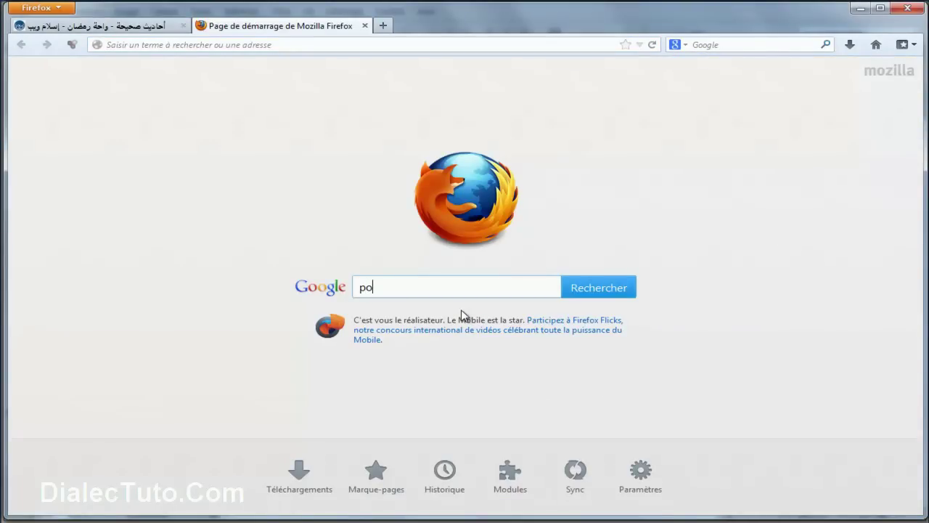
pyautogui.write('hotosop')
pyautogui.press('BackSpace')
pyautogui.press('BackSpace')
pyautogui.press('BackSpace')
pyautogui.press('BackSpace')
pyautogui.press('BackSpace')
pyautogui.press('BackSpace')
pyautogui.write('photosop')
pyautogui.press('BackSpace')
pyautogui.press('BackSpace')
pyautogui.write('hop clavi')
pyautogui.press('Return')
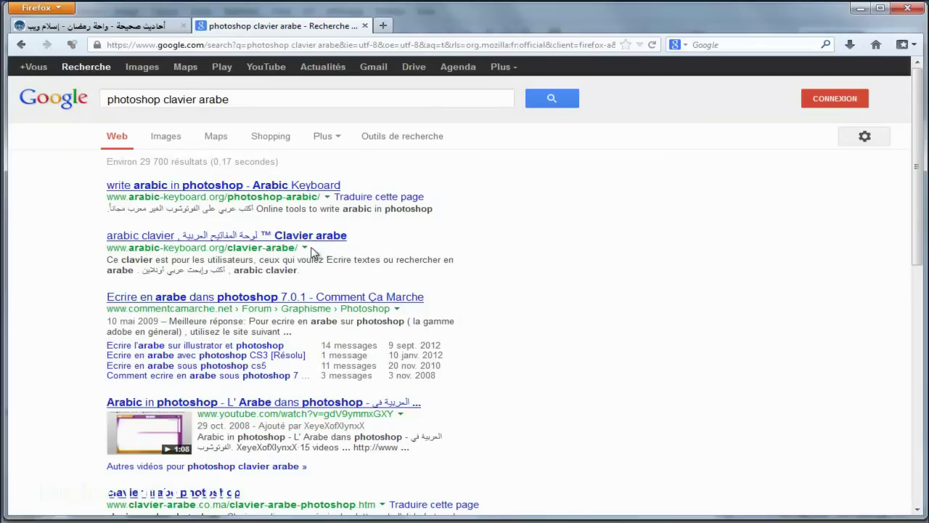
pyautogui.middleClick(164, 190)
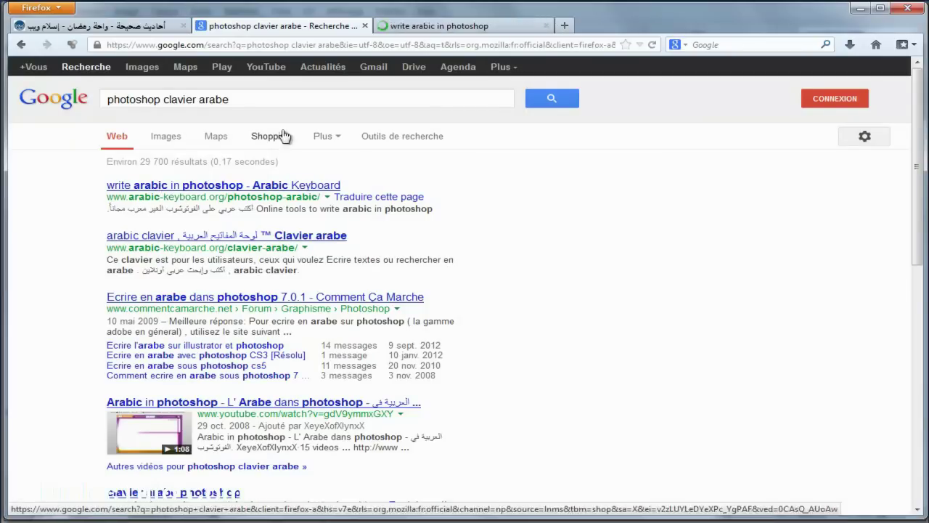
pyautogui.click(465, 30)
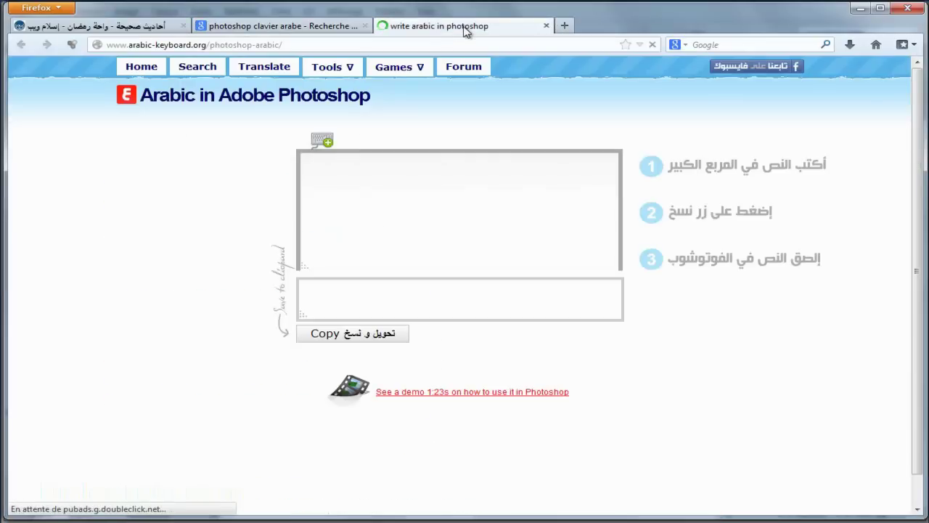
pyautogui.click(331, 27)
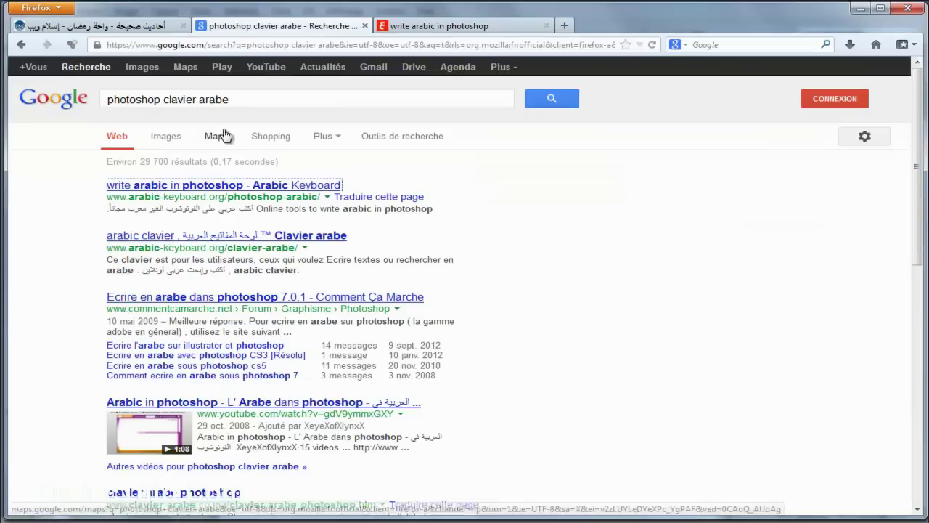
pyautogui.moveTo(256, 100); pyautogui.dragTo(106, 103)
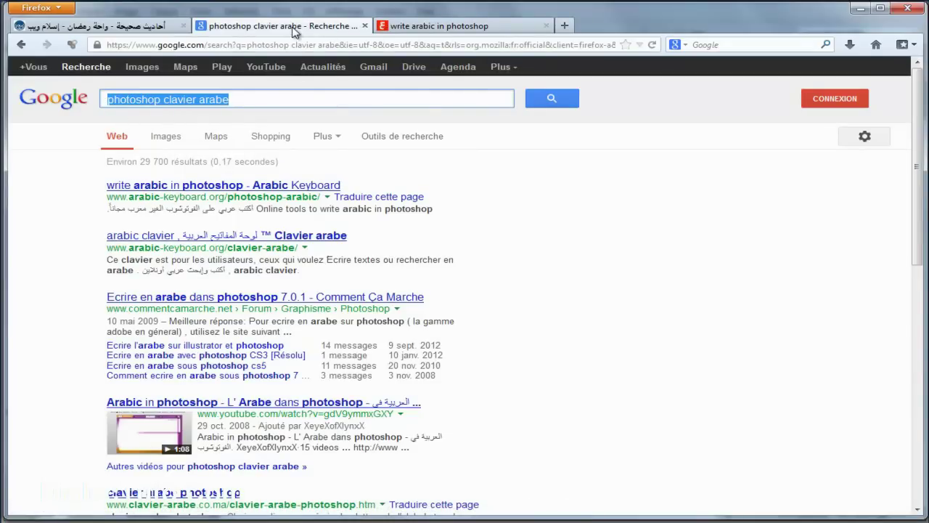
pyautogui.middleClick(294, 29)
# Step: Recopy the hadith from islamweb, paste it into the converter and copy the converted text
pyautogui.click(116, 29)
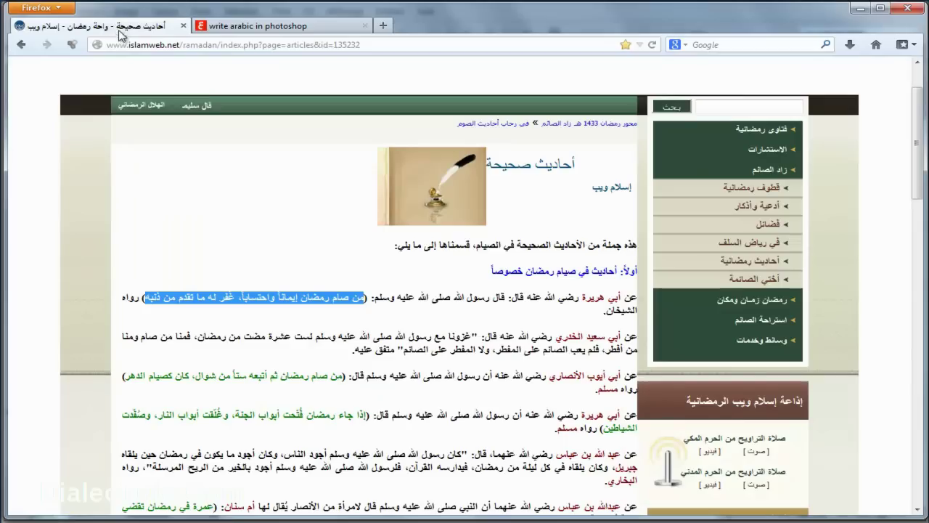
pyautogui.rightClick(305, 296)
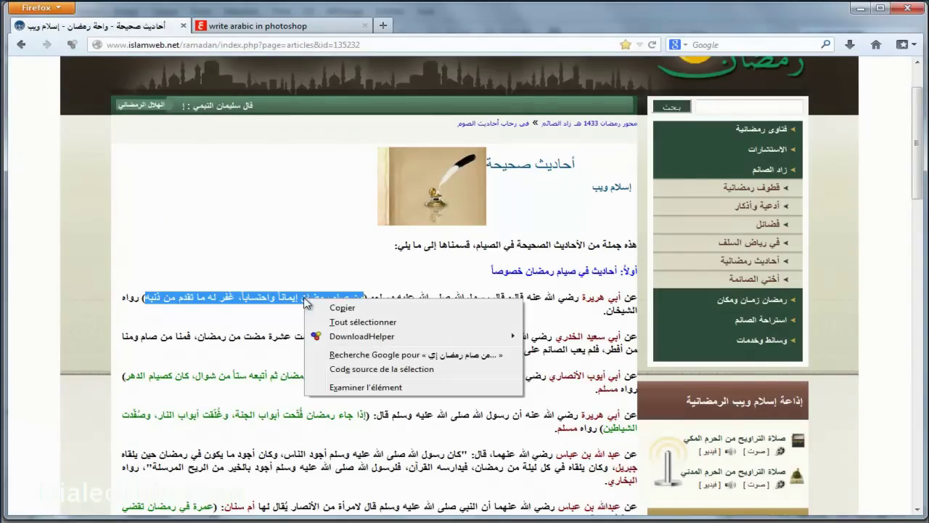
pyautogui.click(342, 308)
pyautogui.click(327, 26)
pyautogui.rightClick(576, 177)
pyautogui.click(616, 230)
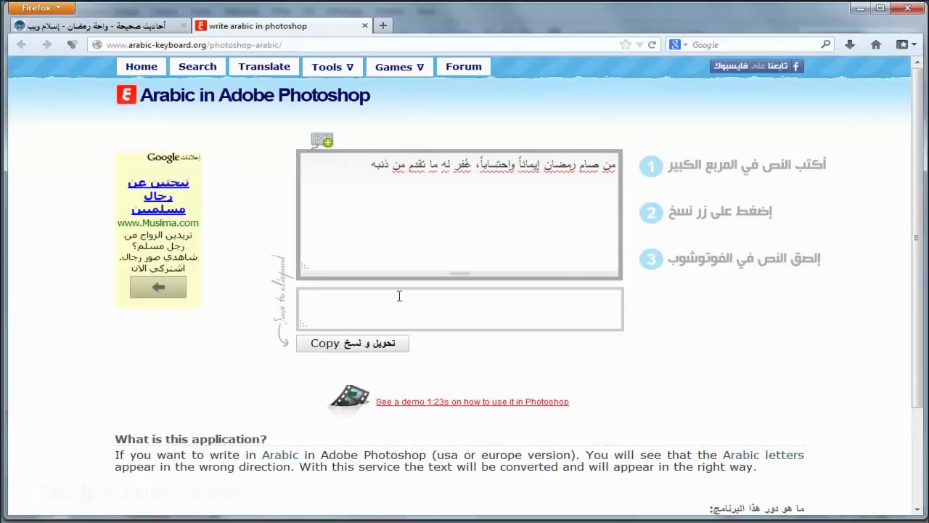
pyautogui.click(357, 350)
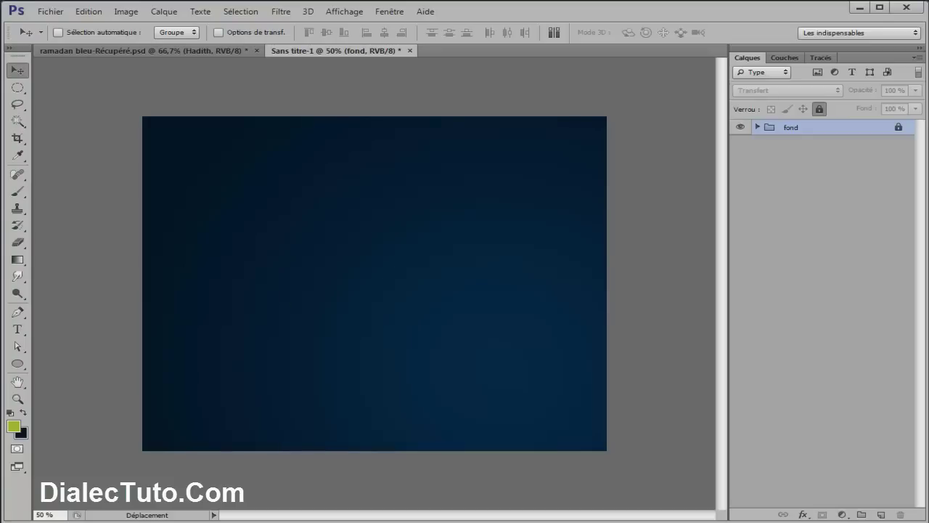
# Step: Paste the converted hadith as a new text layer and centre it on the canvas
pyautogui.click(18, 329)
pyautogui.click(303, 253)
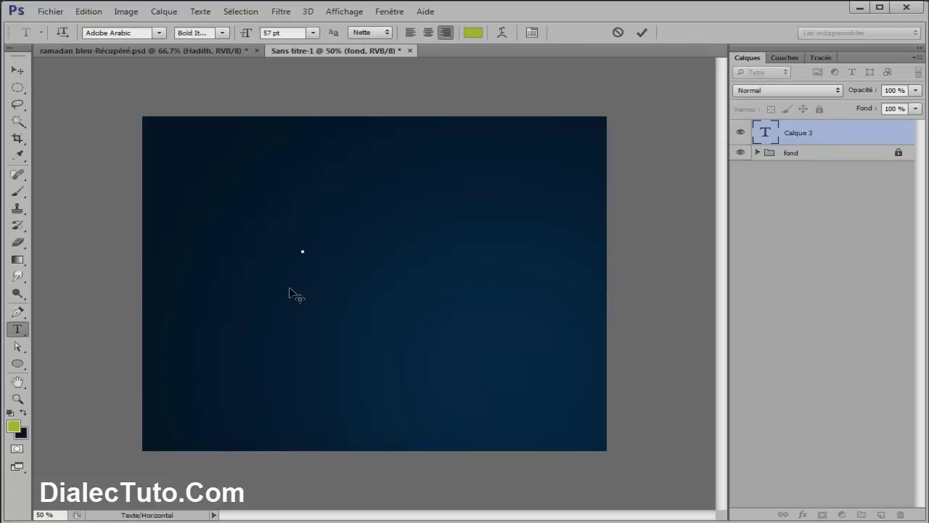
pyautogui.click(89, 11)
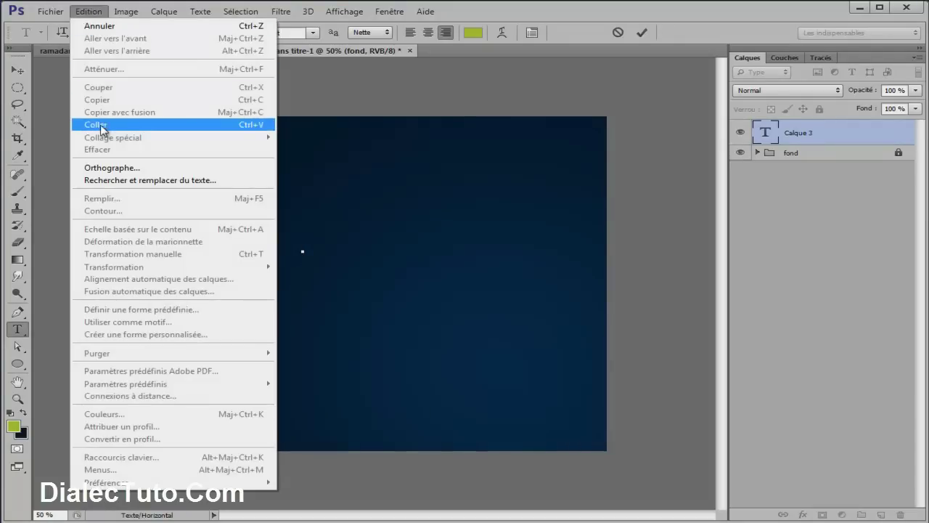
pyautogui.click(94, 125)
pyautogui.click(17, 69)
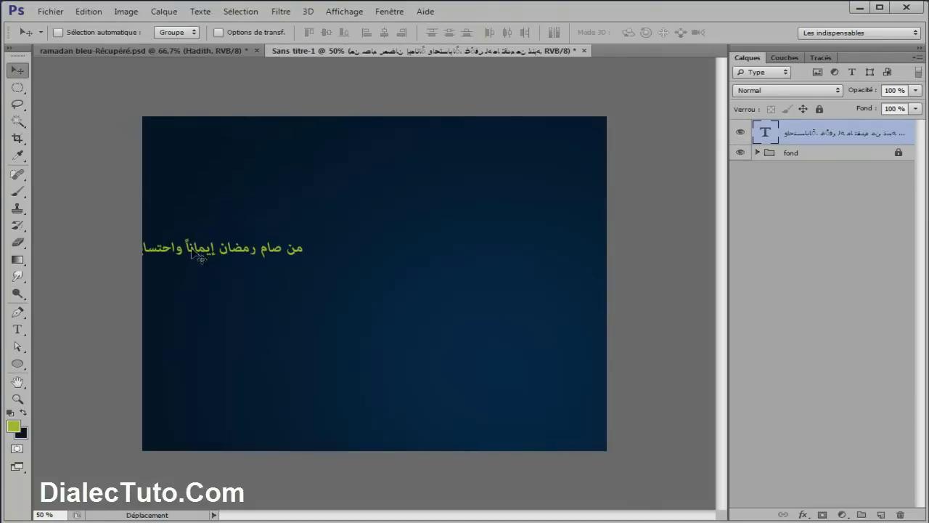
pyautogui.moveTo(201, 251); pyautogui.dragTo(433, 277)
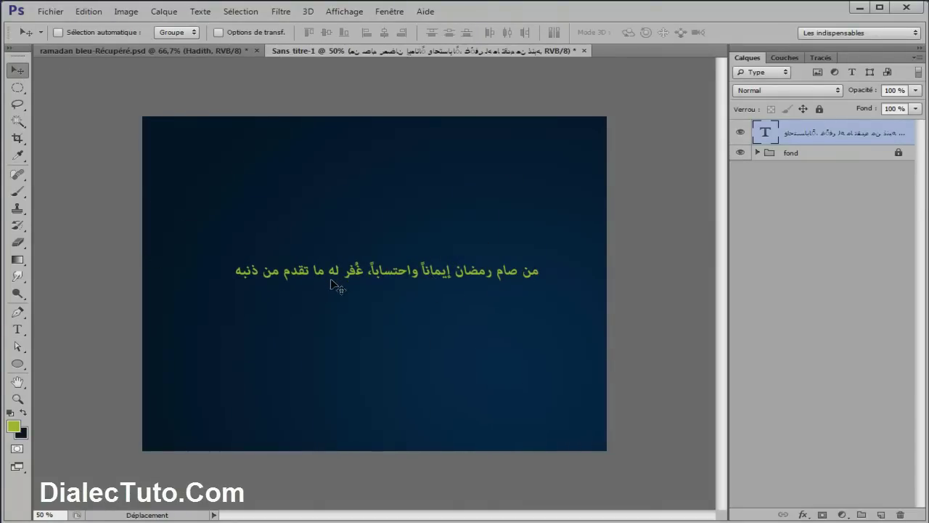
# Step: Set the hadith text colour to white (ffffff)
pyautogui.doubleClick(766, 133)
pyautogui.click(473, 33)
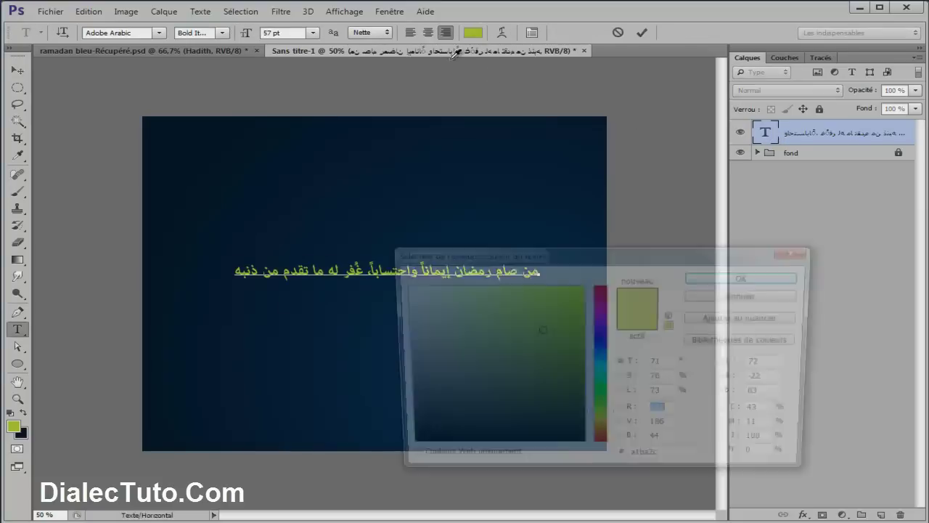
pyautogui.click(399, 285)
pyautogui.click(748, 276)
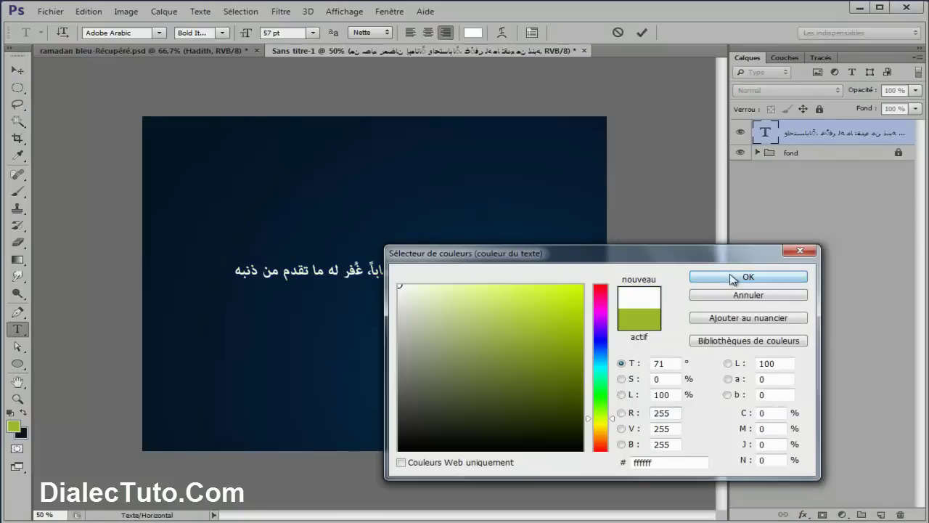
pyautogui.click(16, 71)
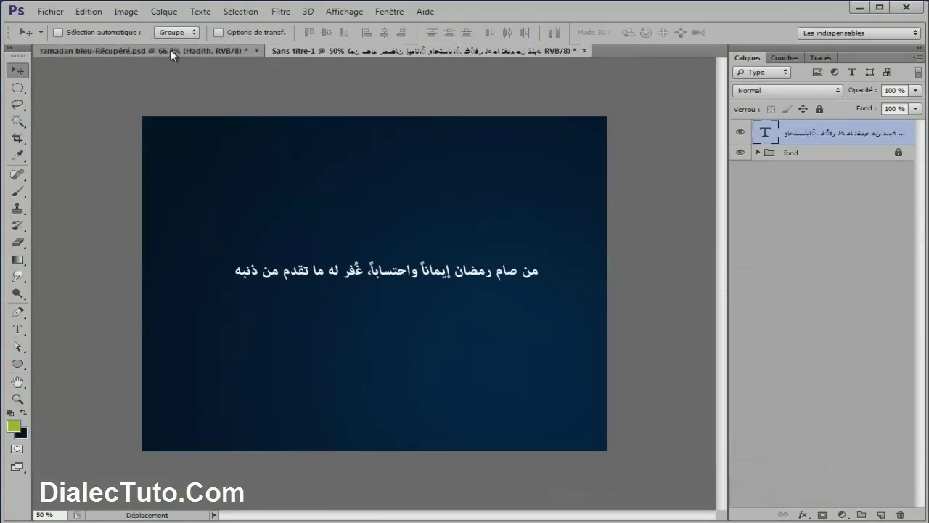
pyautogui.click(170, 49)
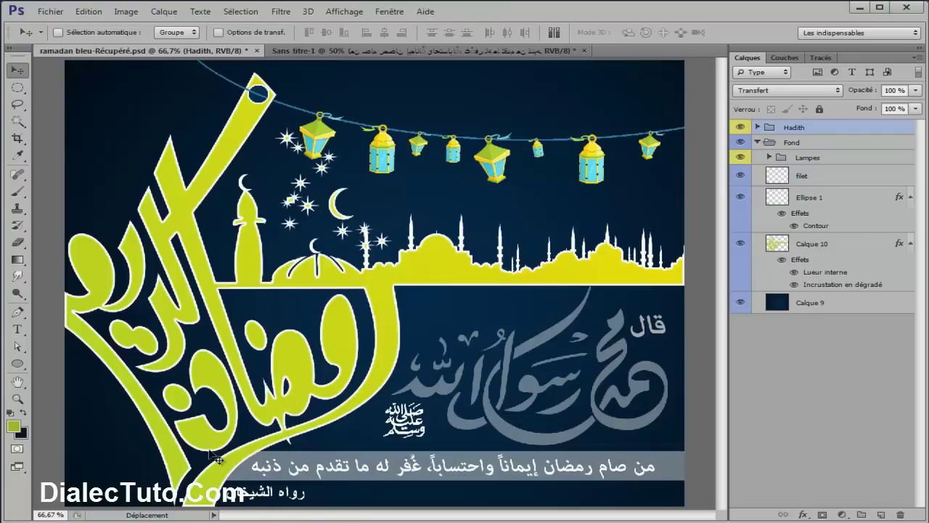
pyautogui.click(405, 51)
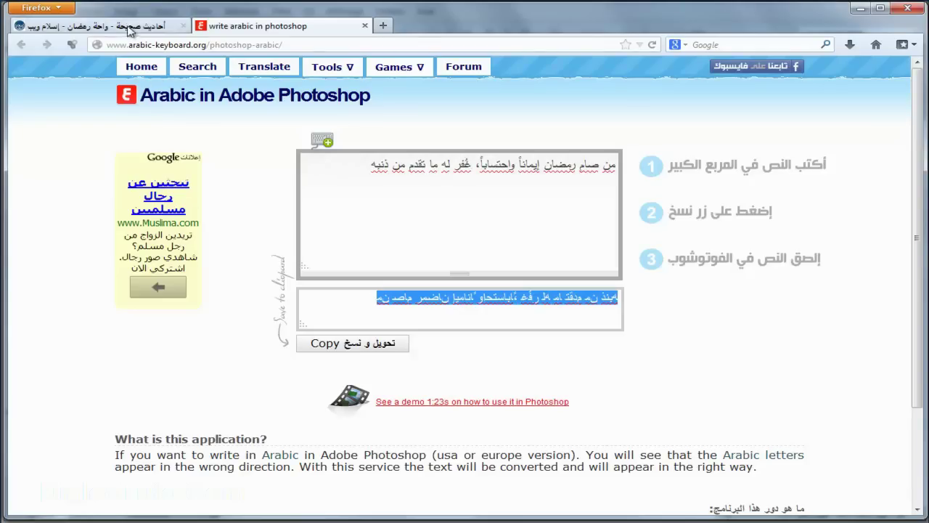
# Step: Copy the attribution from islamweb, enter رواه الشيخان in the converter and copy the result
pyautogui.click(135, 27)
pyautogui.moveTo(140, 301); pyautogui.dragTo(608, 312)
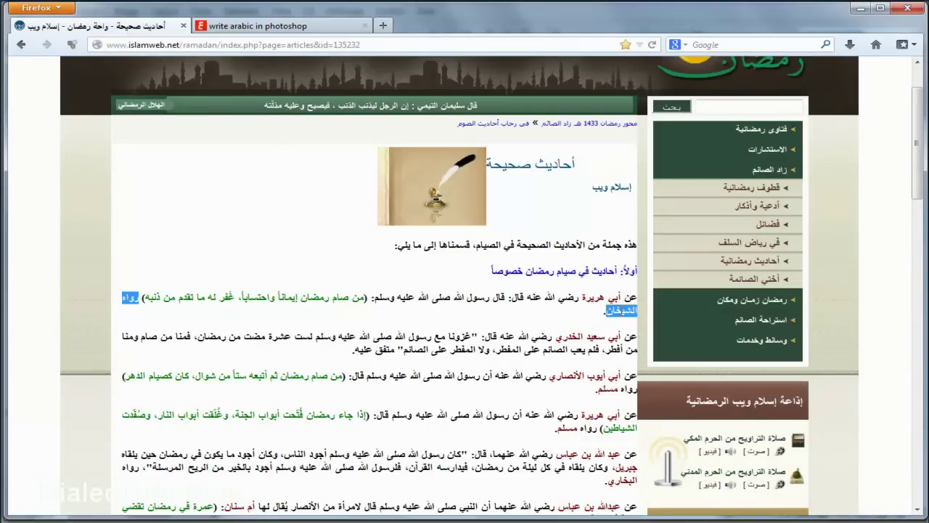
pyautogui.rightClick(618, 311)
pyautogui.click(657, 318)
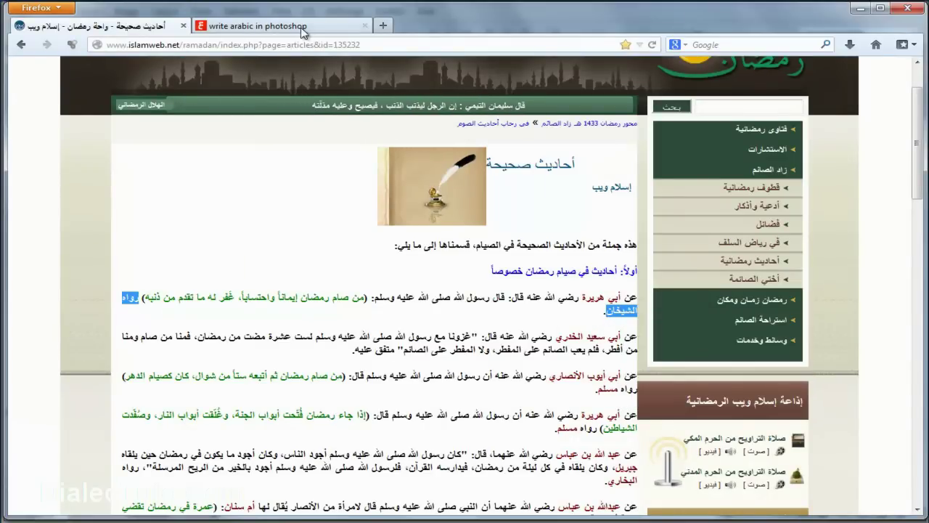
pyautogui.click(261, 25)
pyautogui.moveTo(356, 166); pyautogui.dragTo(615, 171)
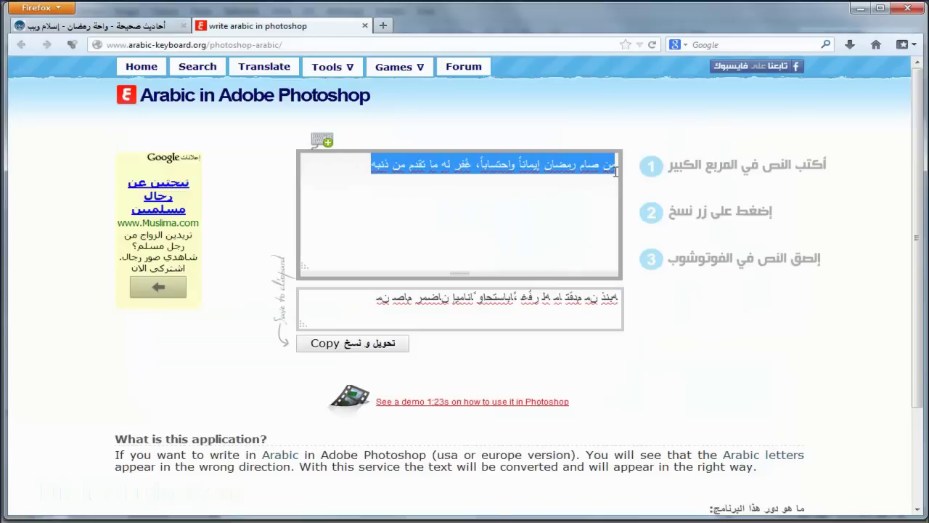
pyautogui.press('Delete')
pyautogui.write('رواه الشيخان')
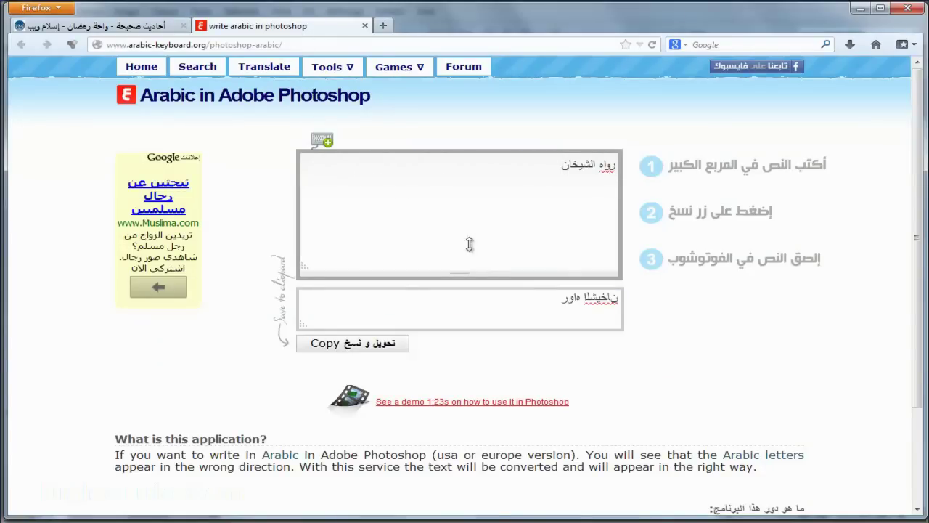
pyautogui.click(368, 346)
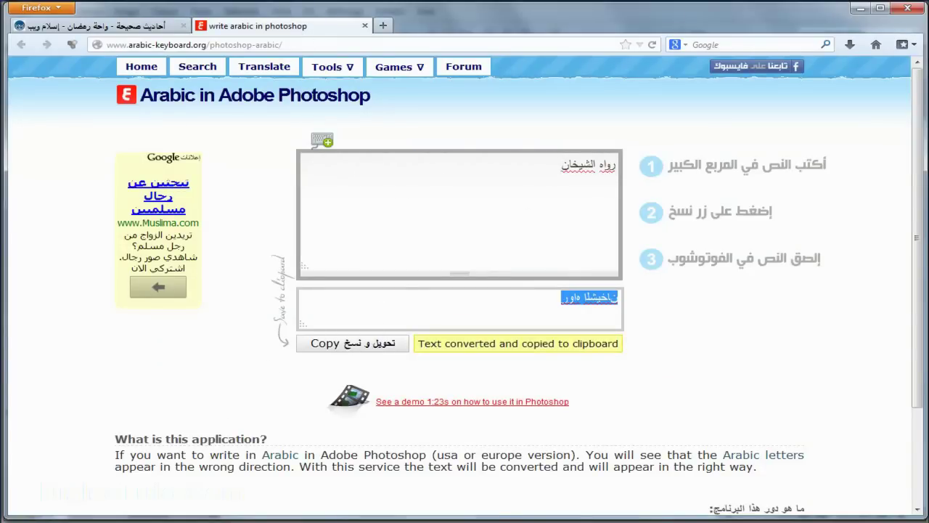
pyautogui.hotkey('alt', 'Tab')
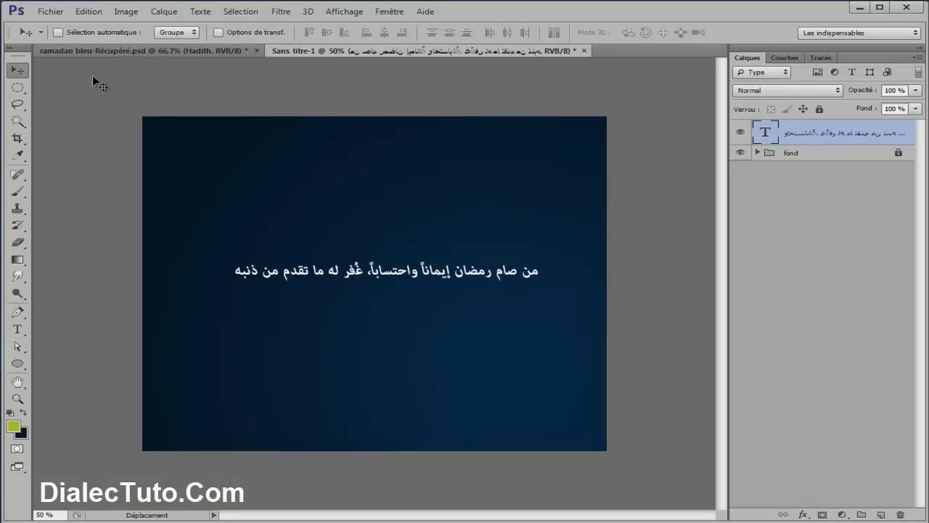
# Step: Paste the converted رواه الشيخان as a new text layer near the hadith
pyautogui.click(18, 329)
pyautogui.click(287, 196)
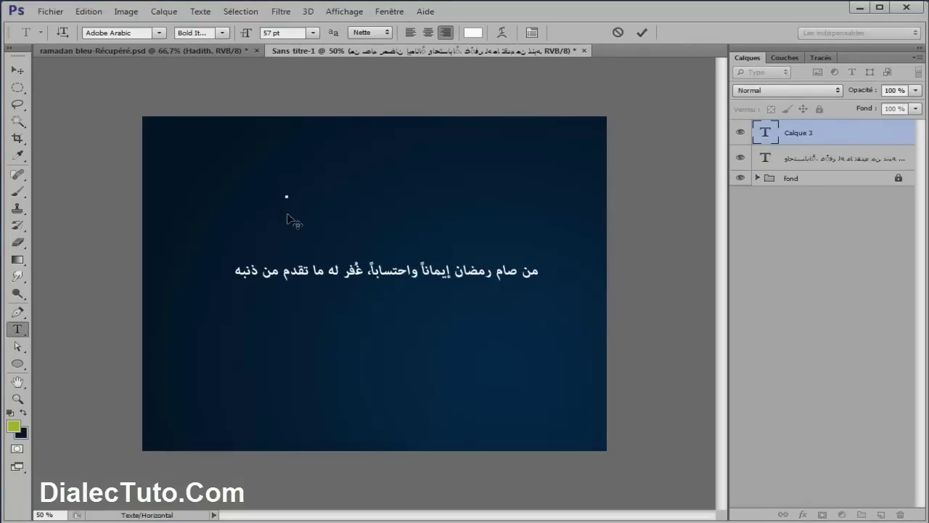
pyautogui.click(88, 12)
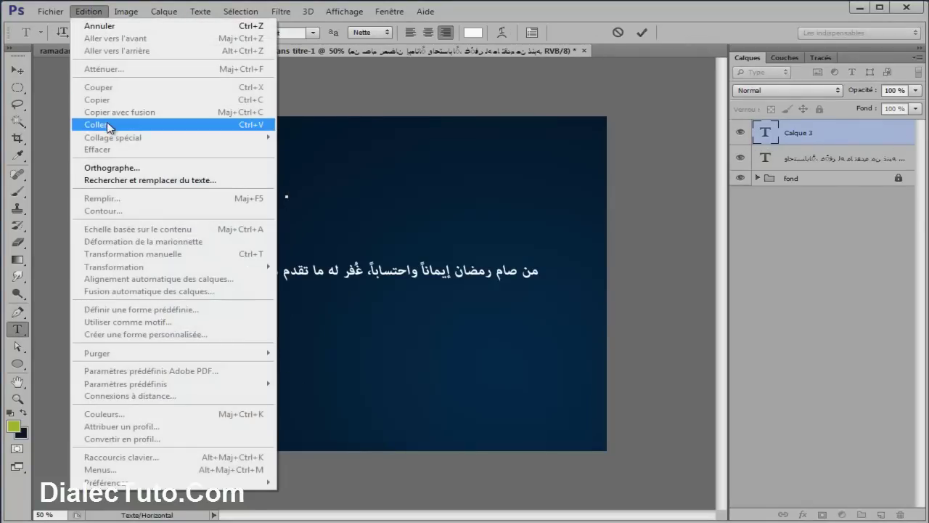
pyautogui.click(109, 124)
pyautogui.hotkey('ctrl', 'Return')
pyautogui.press('v')
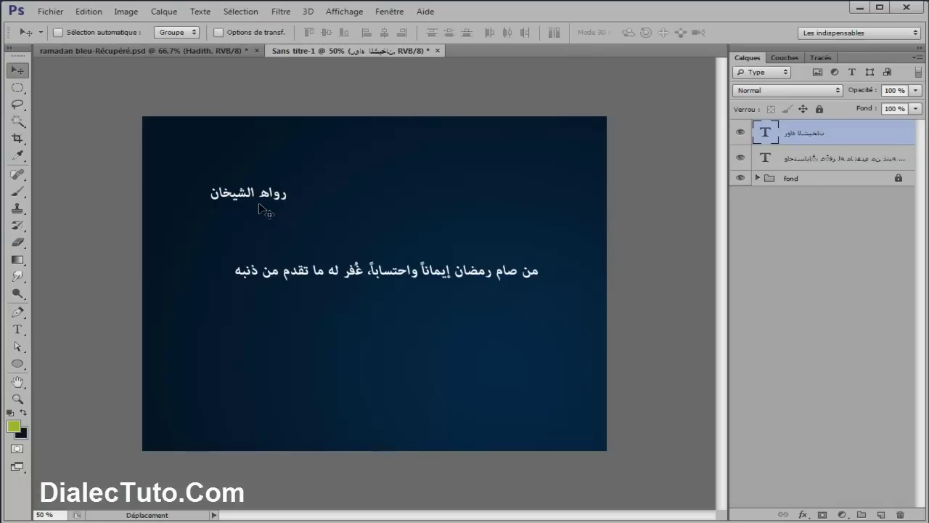
pyautogui.moveTo(268, 200); pyautogui.dragTo(356, 211)
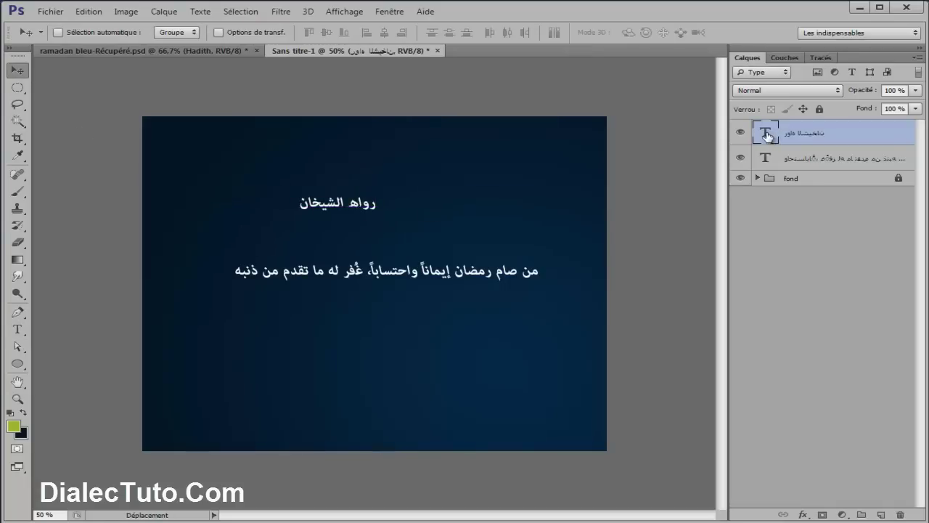
# Step: Set the attribution to Simplified Arabic Bold and move it below the hadith on the left
pyautogui.doubleClick(765, 132)
pyautogui.click(138, 32)
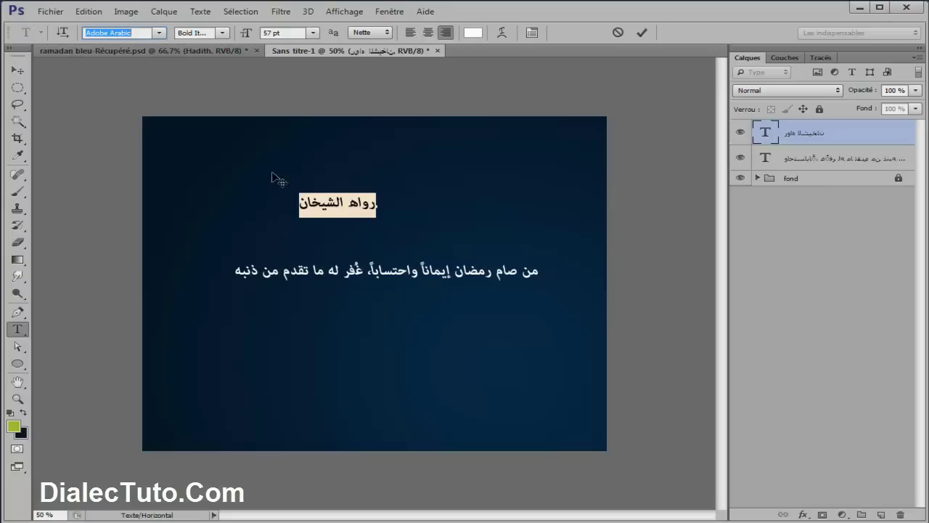
pyautogui.press('Down')
pyautogui.press('Down')
pyautogui.press('Down')
pyautogui.press('Down')
pyautogui.press('Down')
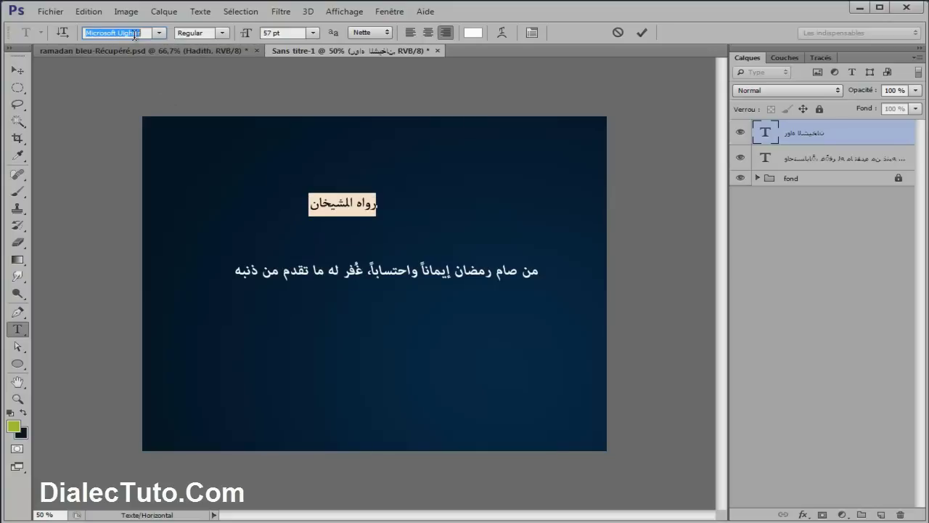
pyautogui.press('Down')
pyautogui.press('Down')
pyautogui.press('Down')
pyautogui.press('Down')
pyautogui.press('Up')
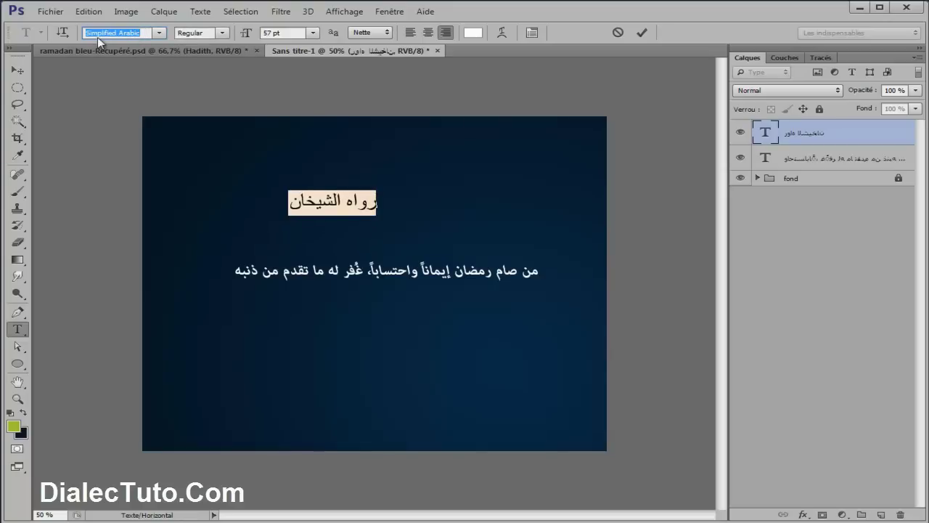
pyautogui.click(222, 34)
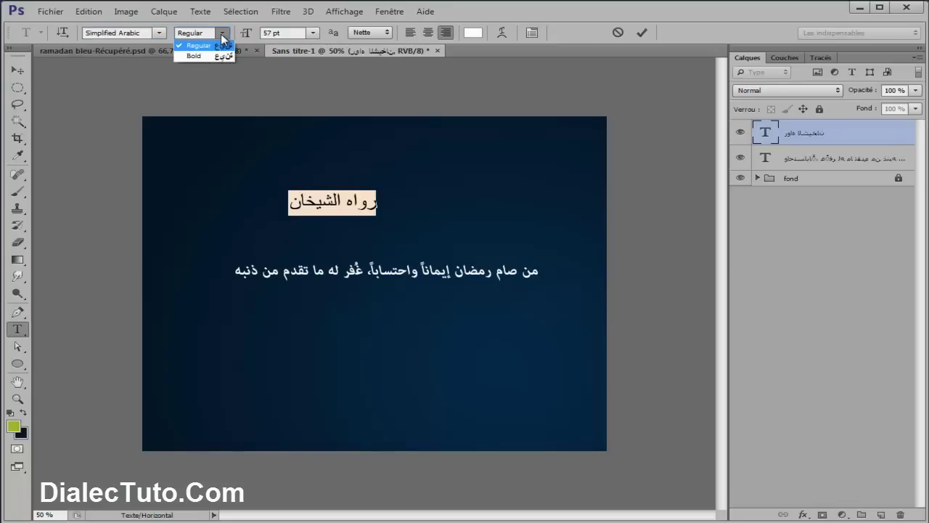
pyautogui.click(212, 55)
pyautogui.click(17, 69)
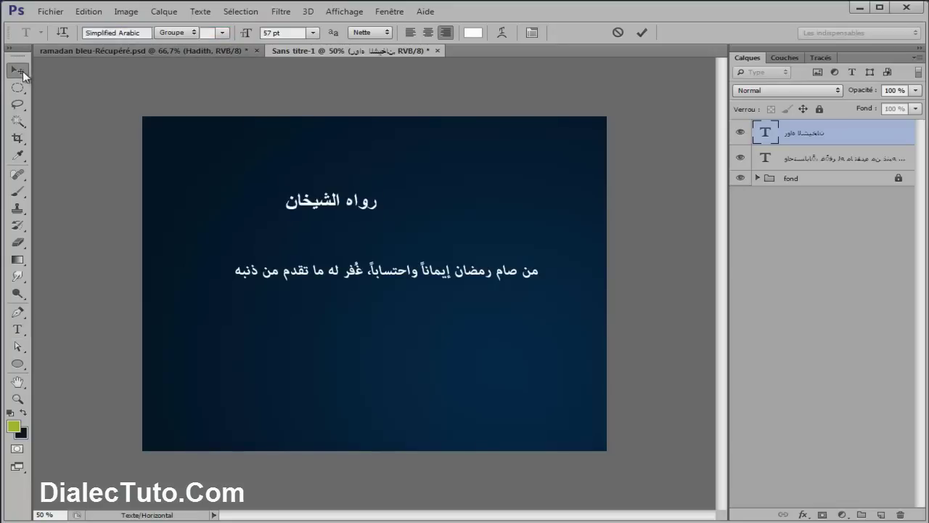
pyautogui.moveTo(343, 216); pyautogui.dragTo(265, 312)
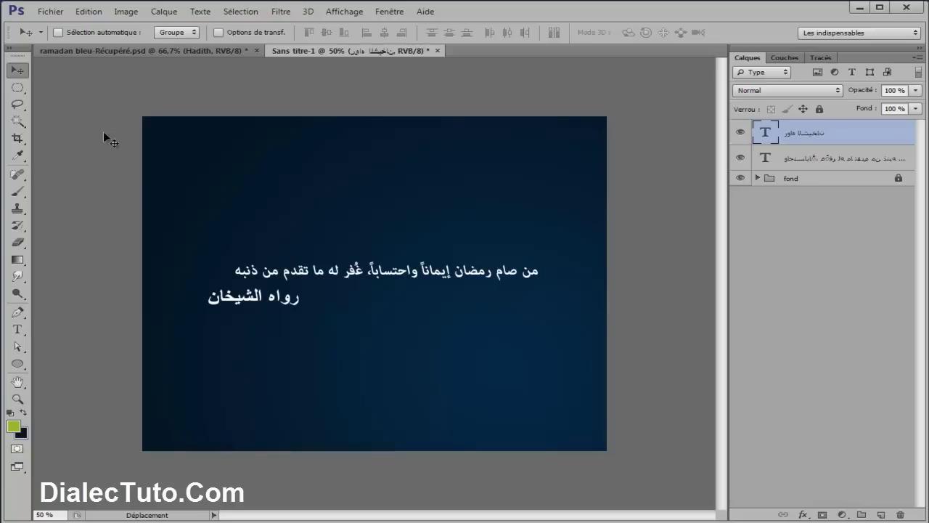
pyautogui.click(164, 51)
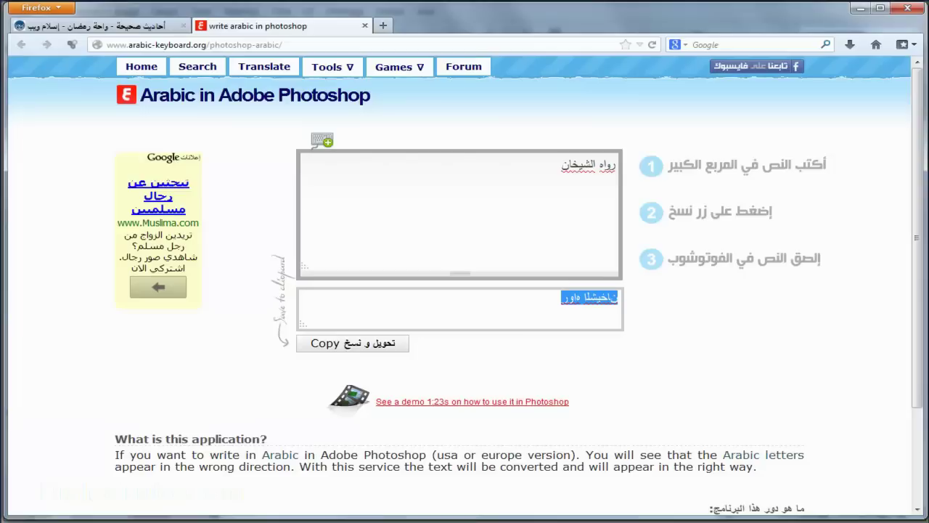
# Step: Replace the converter's text with قال and copy the converted word
pyautogui.moveTo(526, 167); pyautogui.dragTo(633, 168)
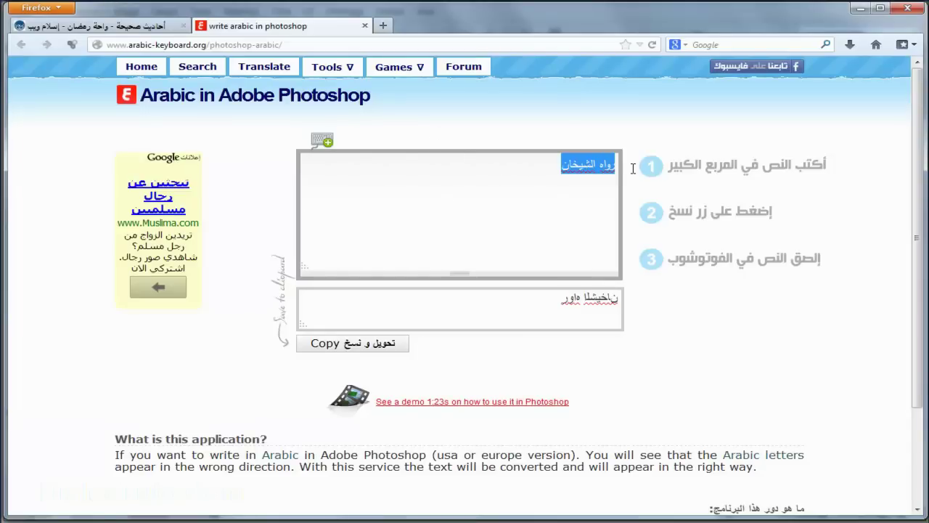
pyautogui.press('Delete')
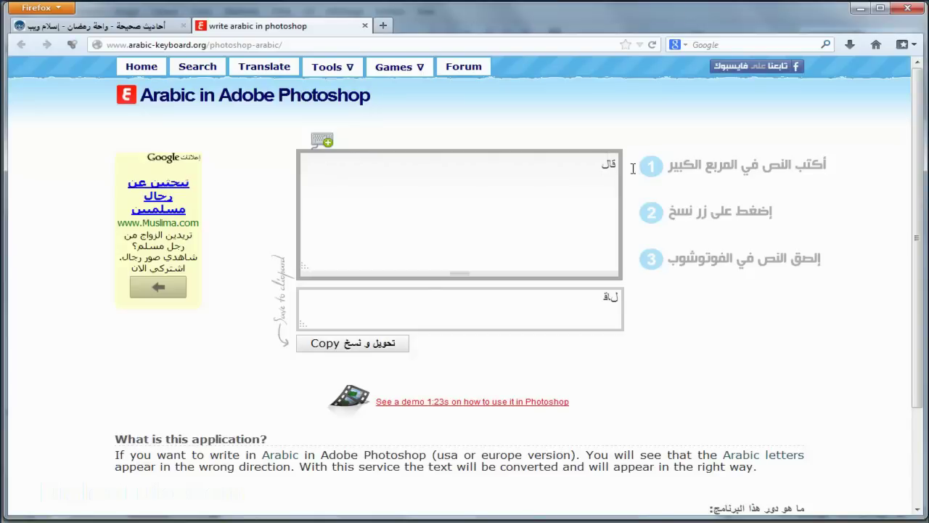
pyautogui.click(363, 351)
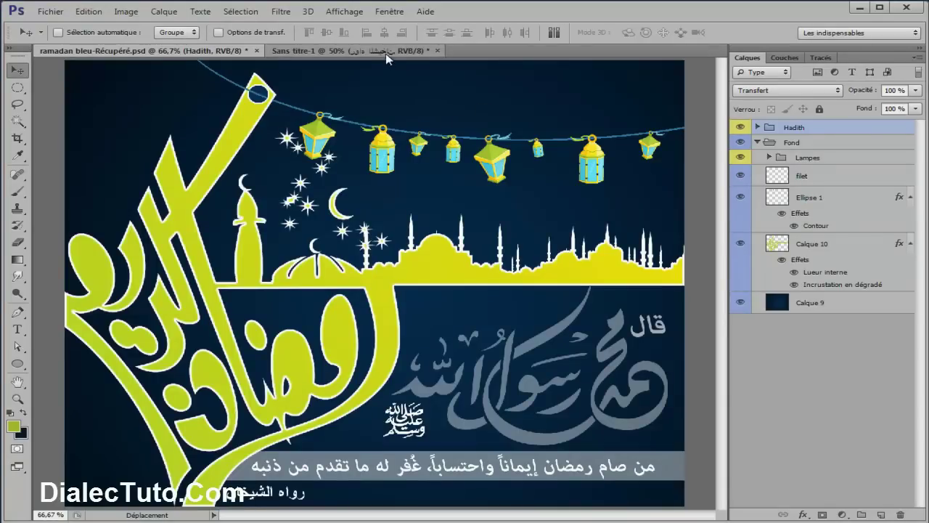
# Step: Paste the converted قال as a new text layer below the attribution in Sans titre-1
pyautogui.click(356, 50)
pyautogui.click(17, 329)
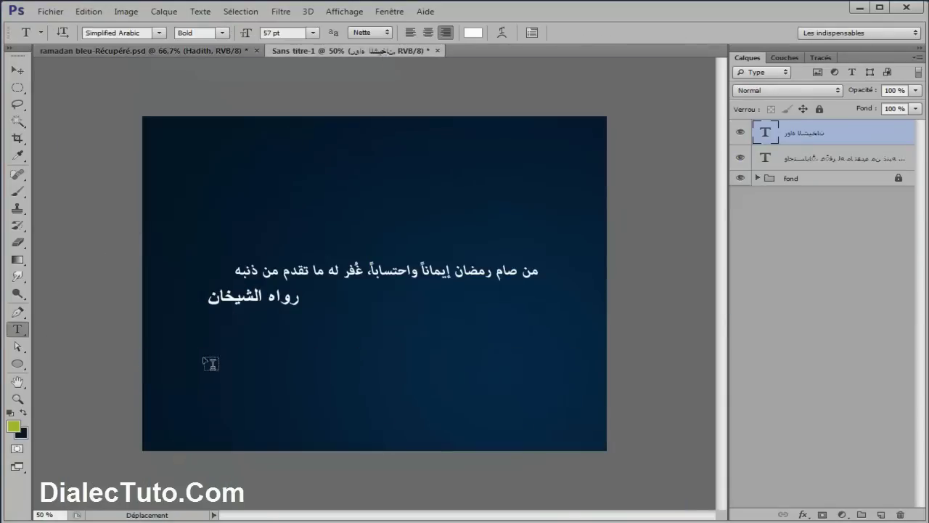
pyautogui.click(250, 356)
pyautogui.click(89, 11)
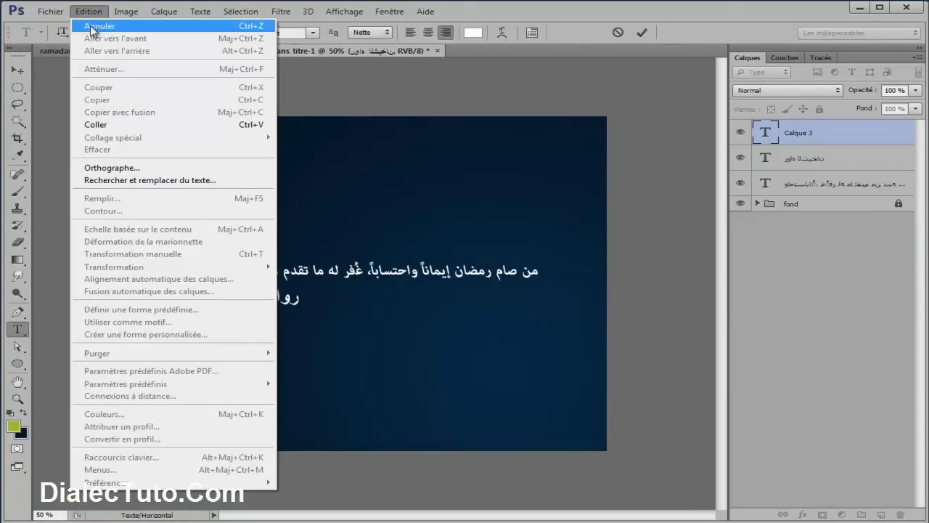
pyautogui.click(103, 123)
pyautogui.click(18, 70)
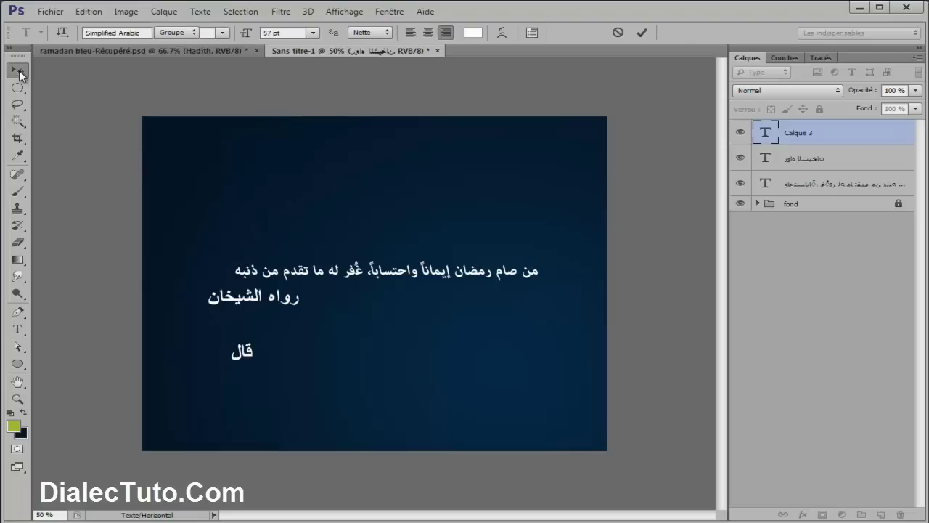
pyautogui.click(212, 57)
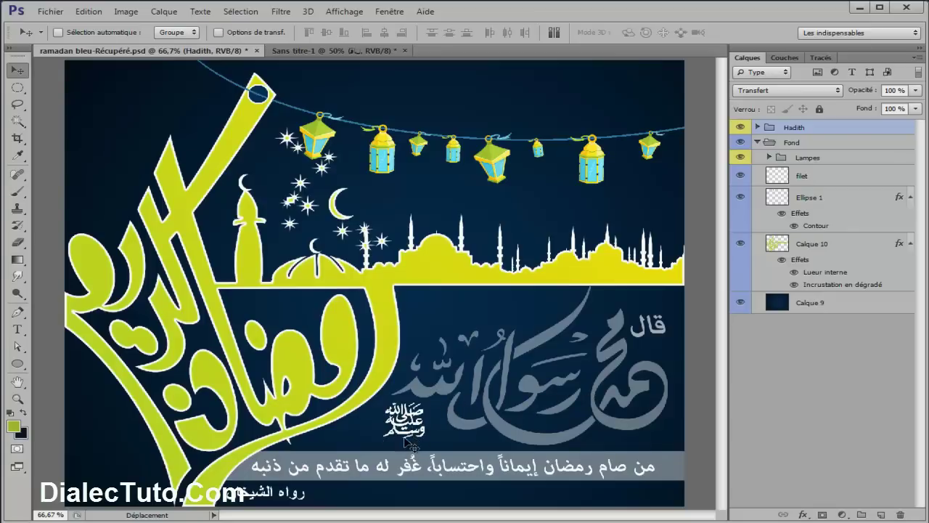
pyautogui.click(311, 50)
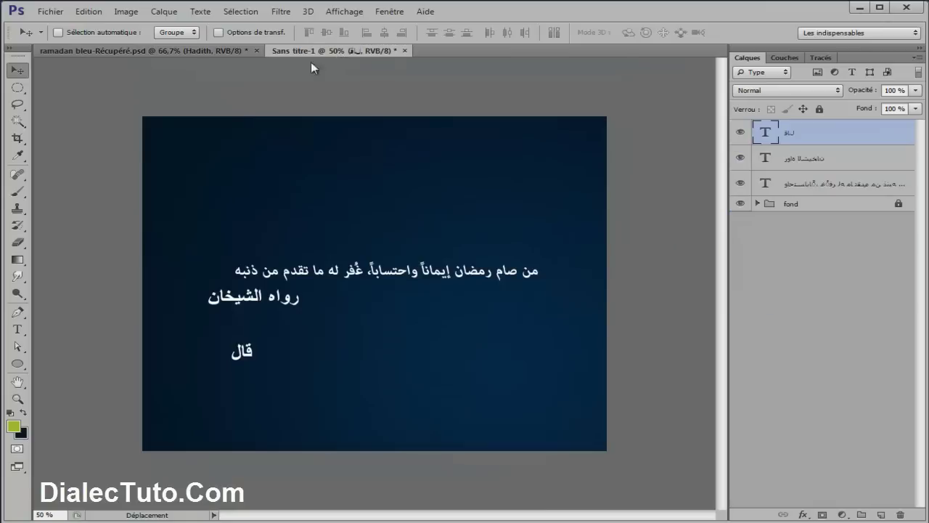
pyautogui.click(52, 12)
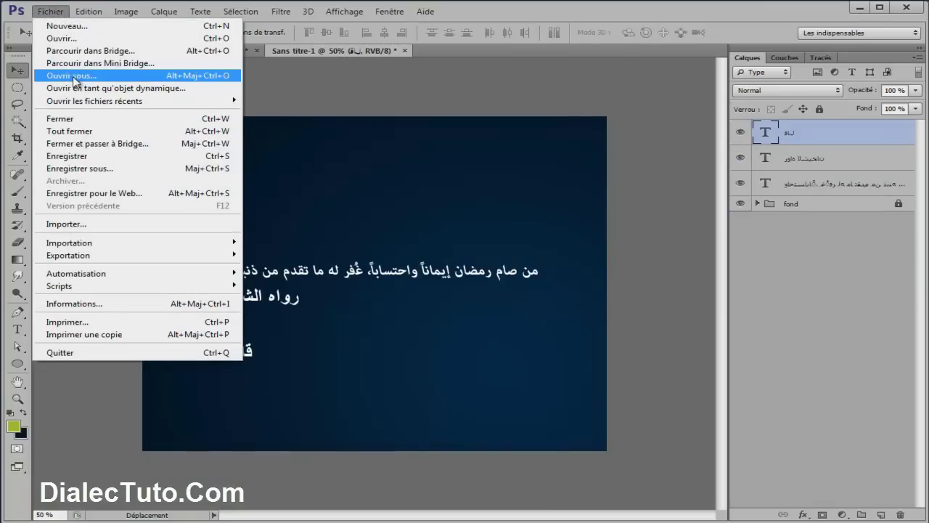
# Step: Open hadith.psd, drag the ﷺ salawat glyph into the poster and invert it with Ctrl+I
pyautogui.click(69, 39)
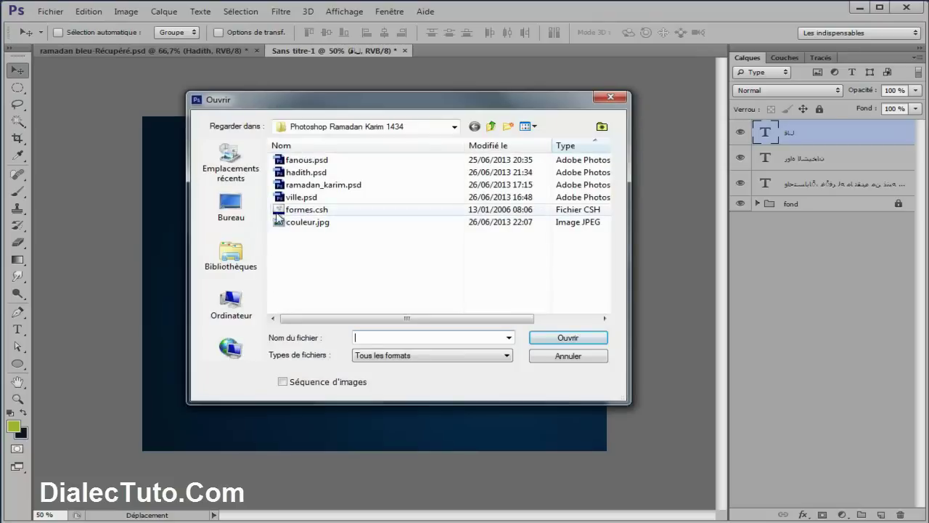
pyautogui.click(304, 175)
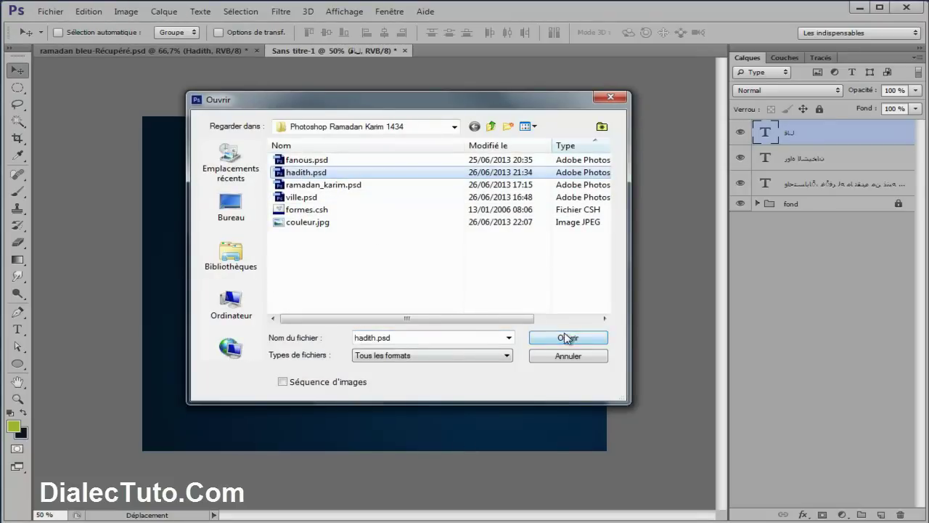
pyautogui.click(563, 338)
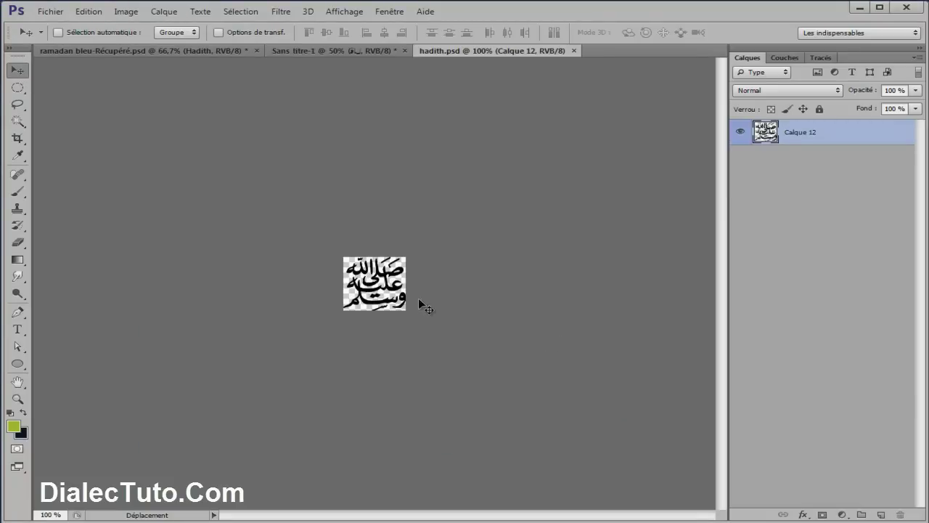
pyautogui.moveTo(403, 282); pyautogui.dragTo(381, 363)
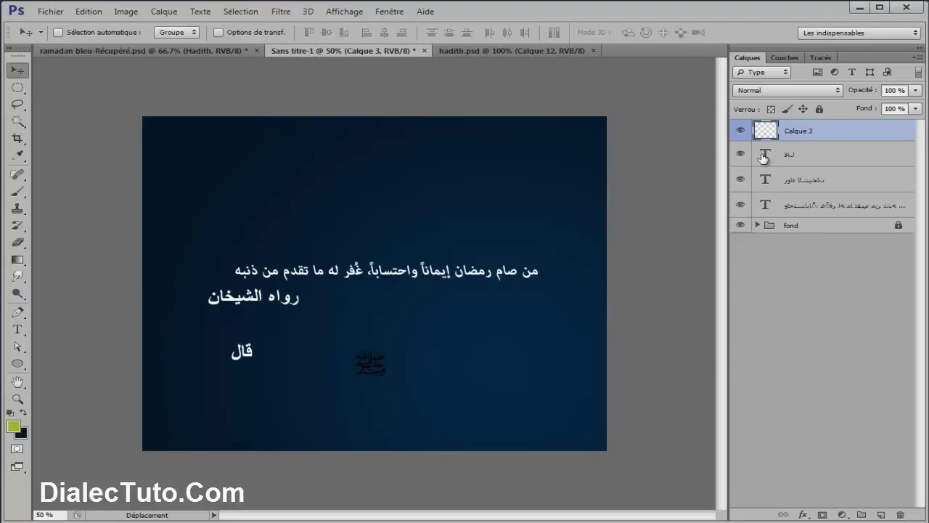
pyautogui.hotkey('ctrl', 'i')
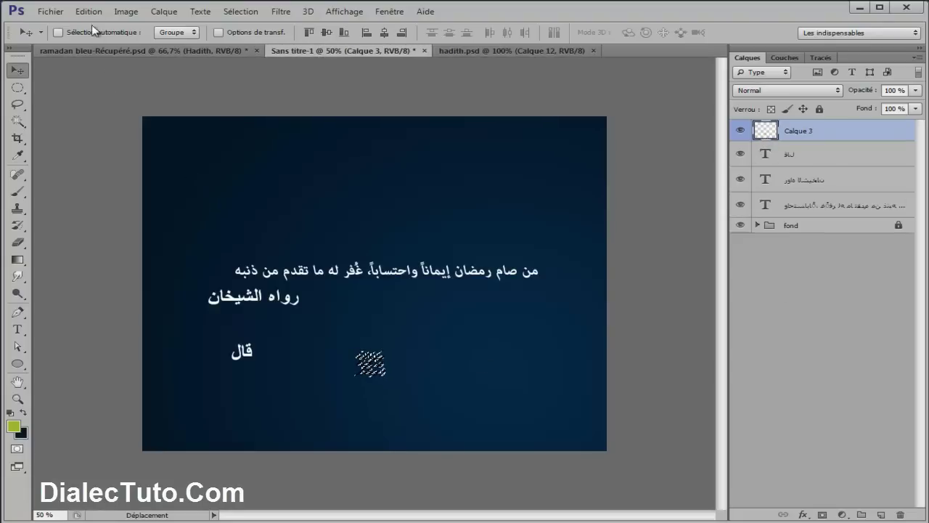
# Step: Fill the glyph with Blanc (white) and deselect it
pyautogui.click(88, 11)
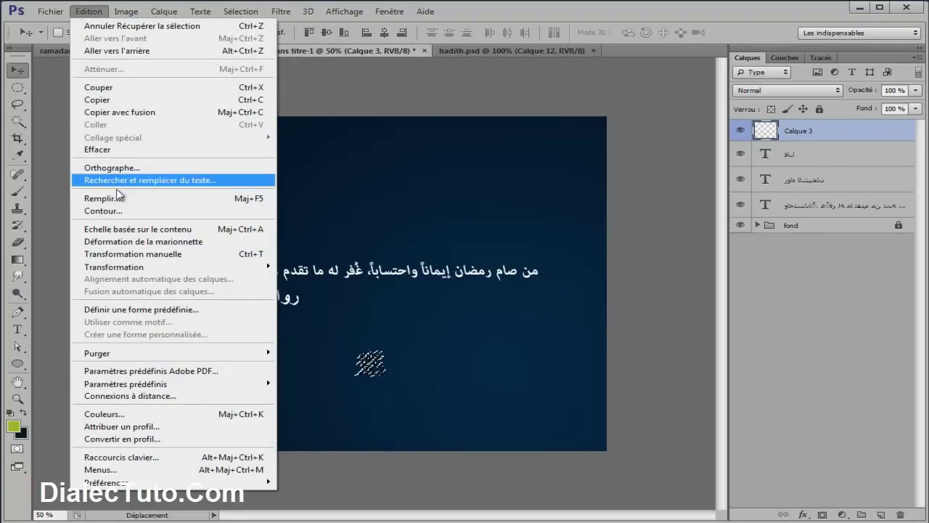
pyautogui.click(102, 198)
pyautogui.click(527, 166)
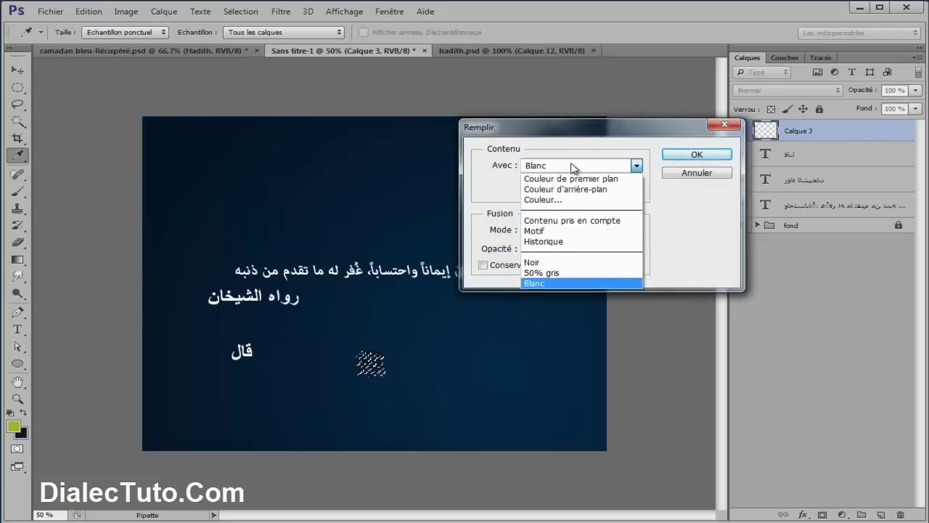
pyautogui.click(545, 282)
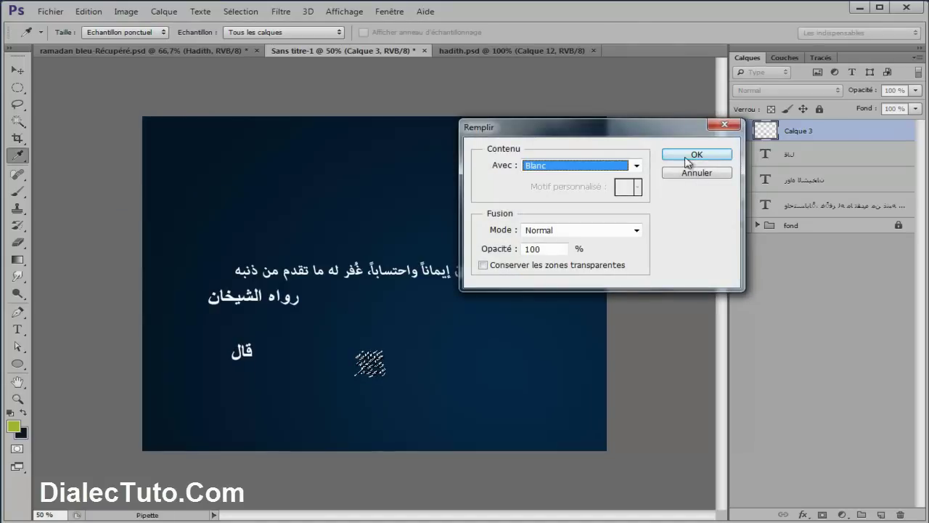
pyautogui.click(674, 156)
pyautogui.press('v')
pyautogui.click(231, 11)
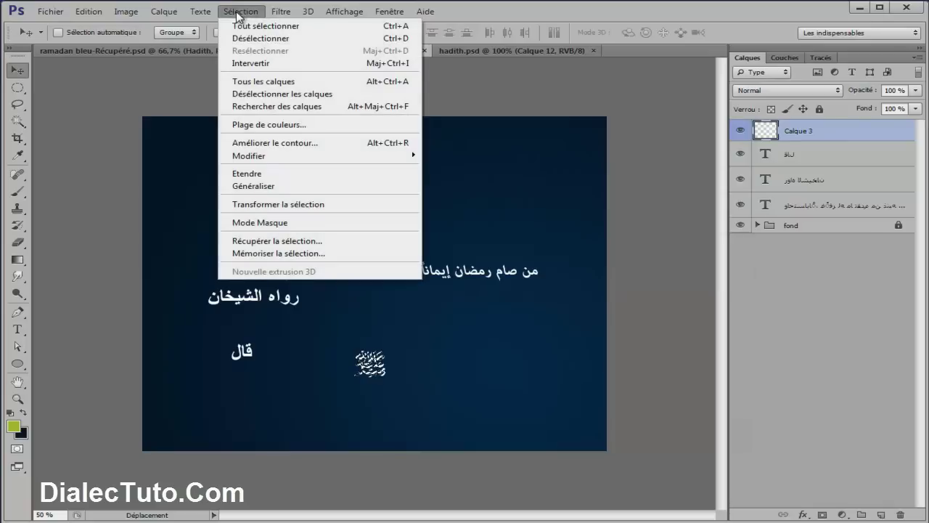
pyautogui.click(250, 37)
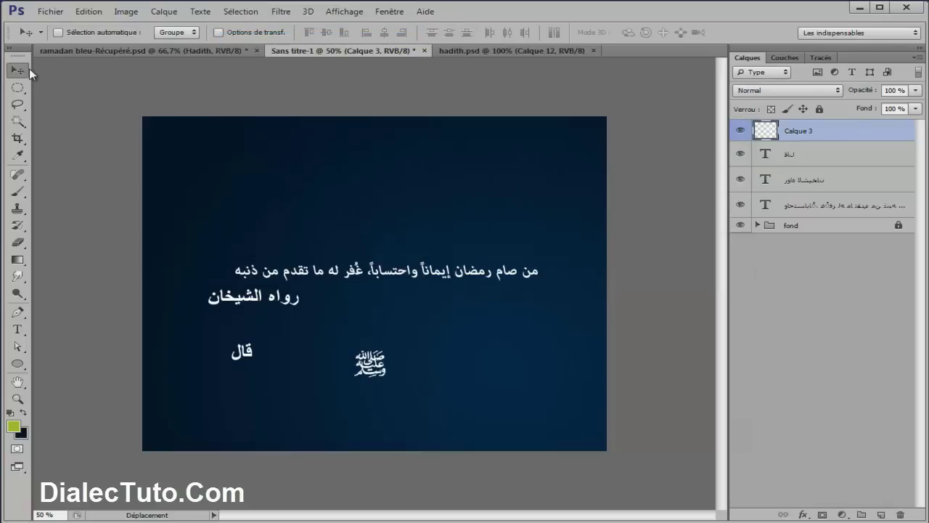
# Step: Close hadith.psd and open the Photoshop Ramadan Karim 1434 folder from the desktop
pyautogui.click(530, 50)
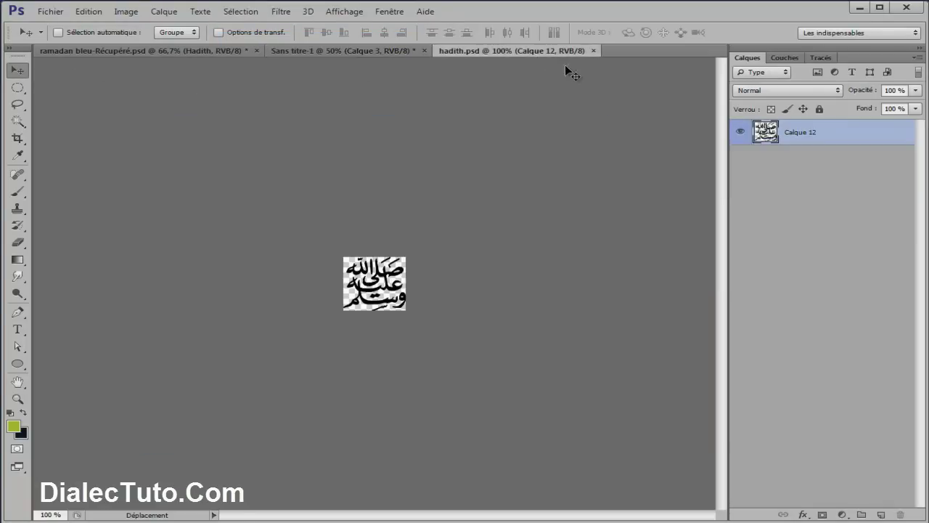
pyautogui.click(594, 51)
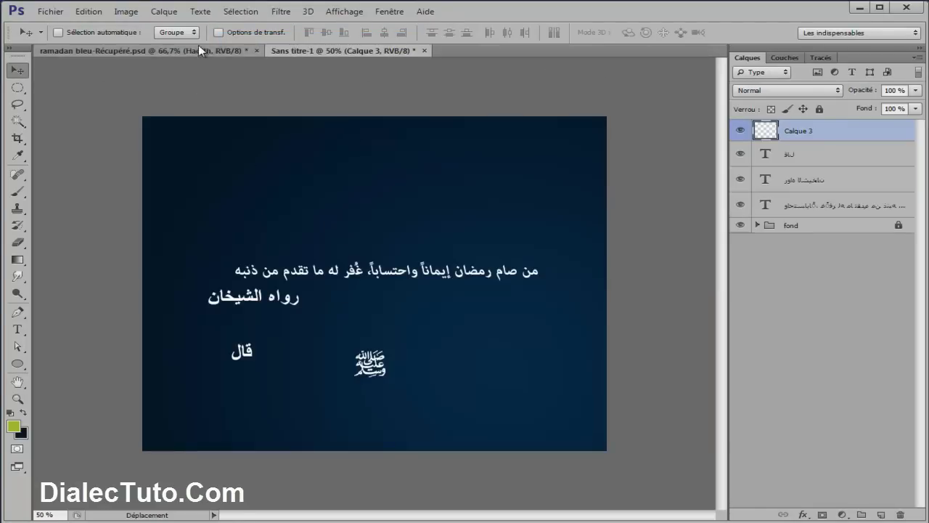
pyautogui.click(198, 48)
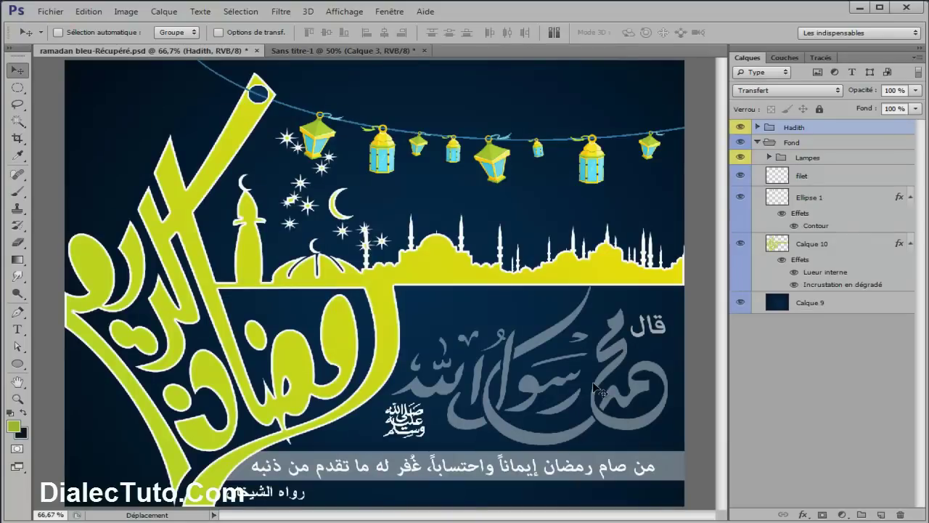
pyautogui.click(367, 52)
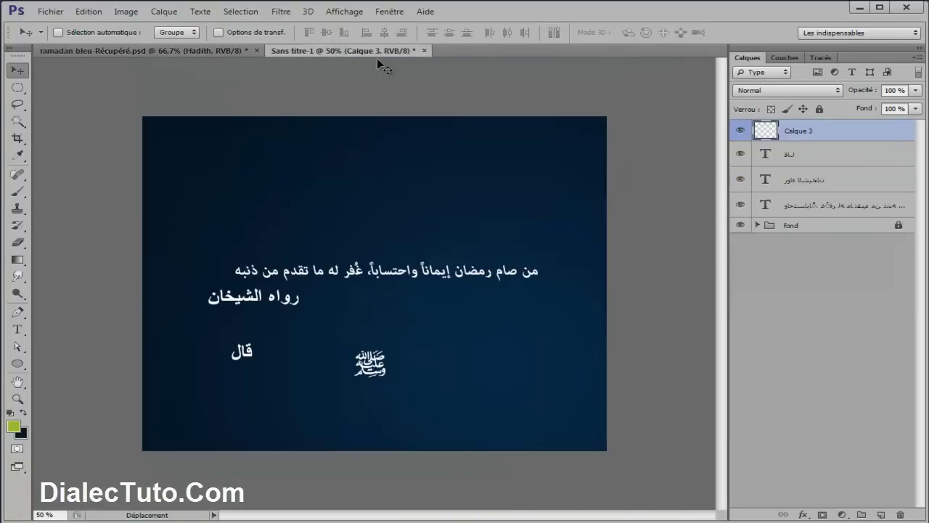
pyautogui.click(857, 8)
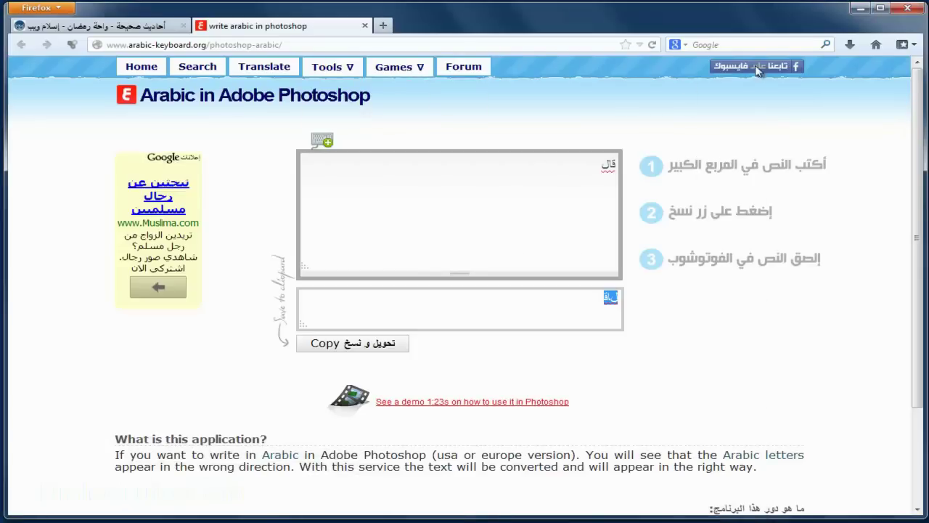
pyautogui.click(859, 9)
pyautogui.doubleClick(83, 310)
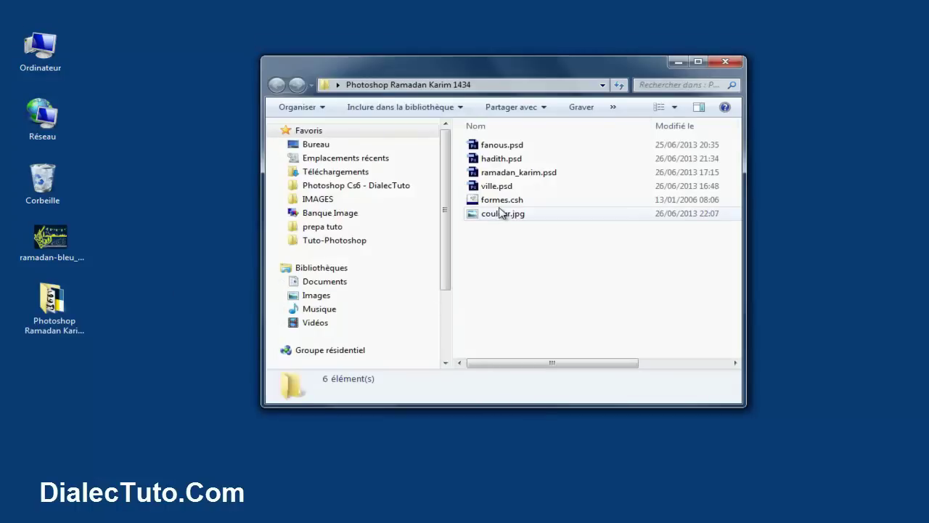
# Step: Double-click formes.csh in the Photoshop Ramadan Karim 1434 folder to load its shapes
pyautogui.click(501, 200)
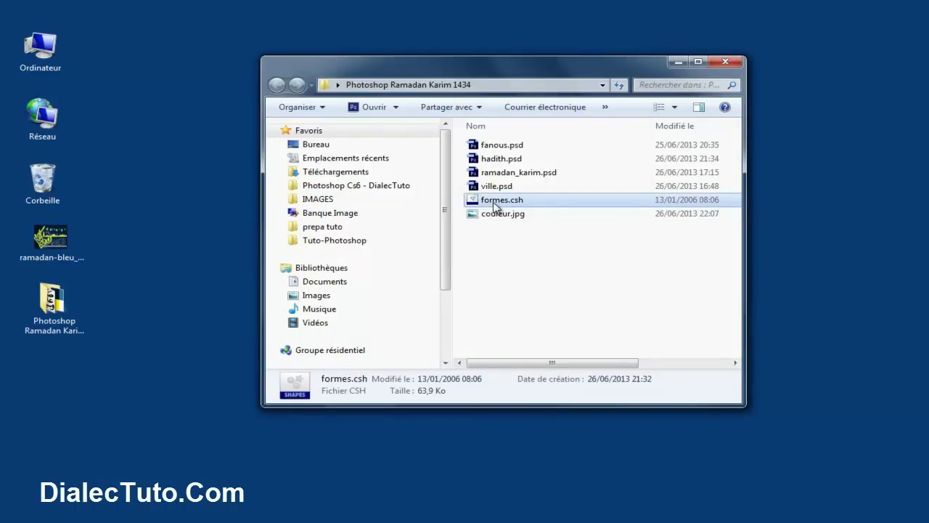
pyautogui.doubleClick(494, 206)
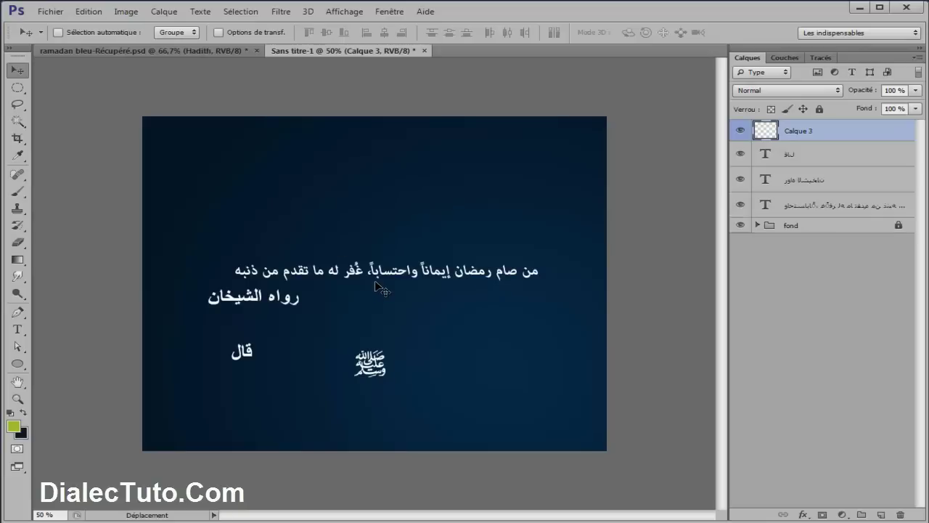
# Step: Draw the Muhammad Rasul Allah custom shape across the poster centre
pyautogui.click(18, 365)
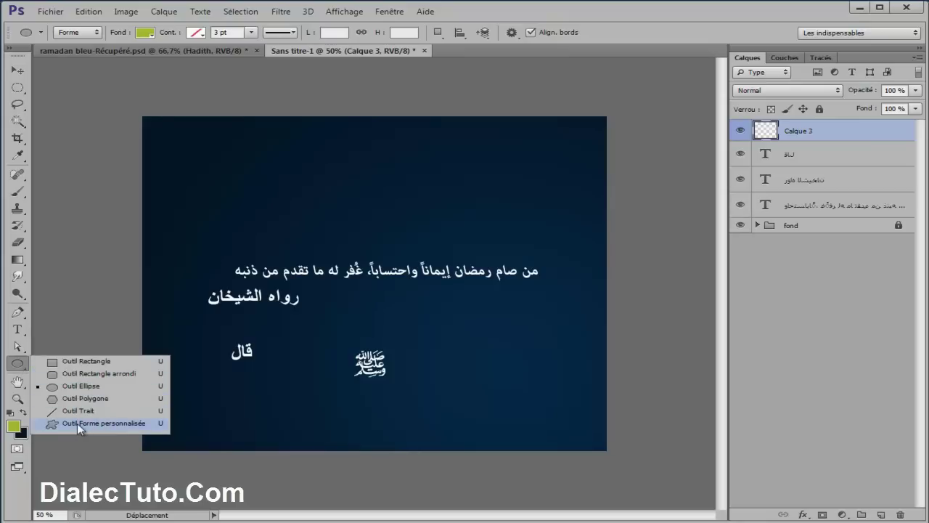
pyautogui.click(113, 424)
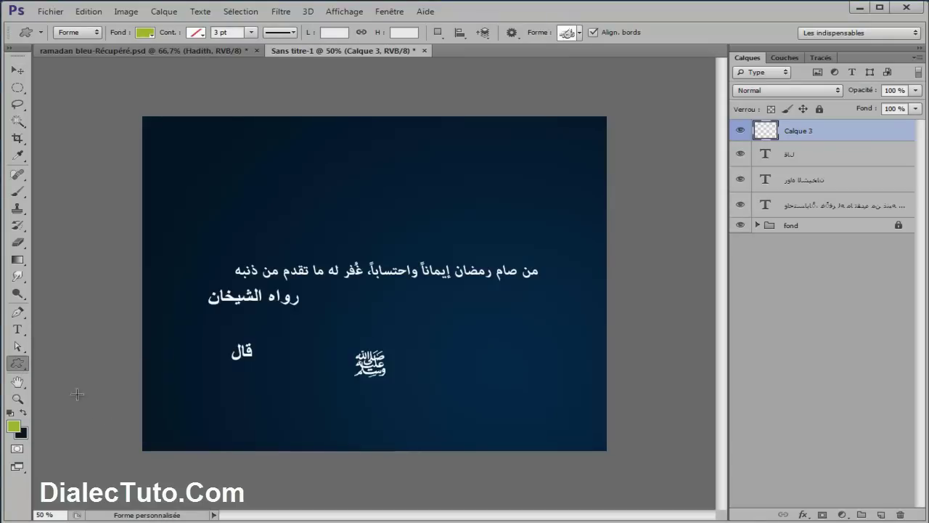
pyautogui.click(579, 33)
pyautogui.scroll(-2, 570, 341)
pyautogui.scroll(-3, 570, 341)
pyautogui.scroll(-2, 570, 341)
pyautogui.scroll(-3, 571, 345)
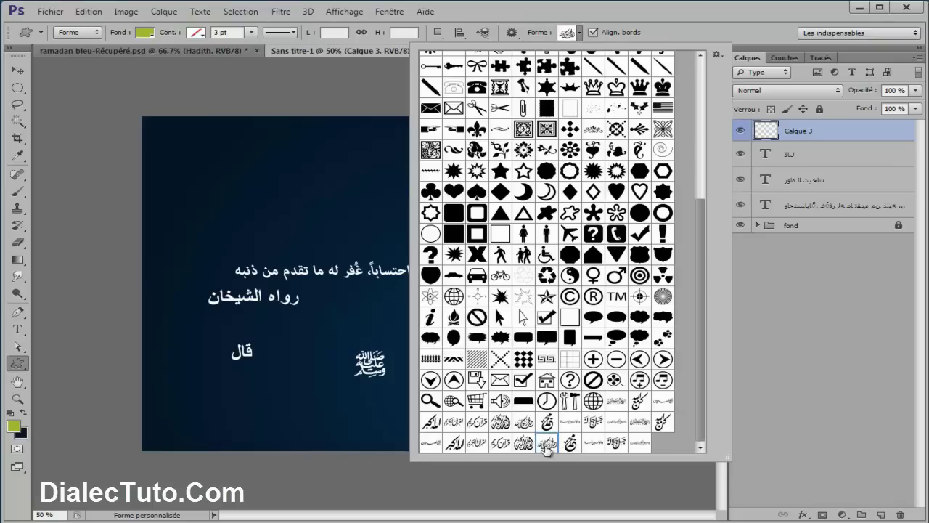
pyautogui.click(714, 16)
pyautogui.moveTo(250, 186)
pyautogui.mouseDown()
pyautogui.moveTo(368, 283)
pyautogui.moveTo(514, 360)
pyautogui.mouseUp()
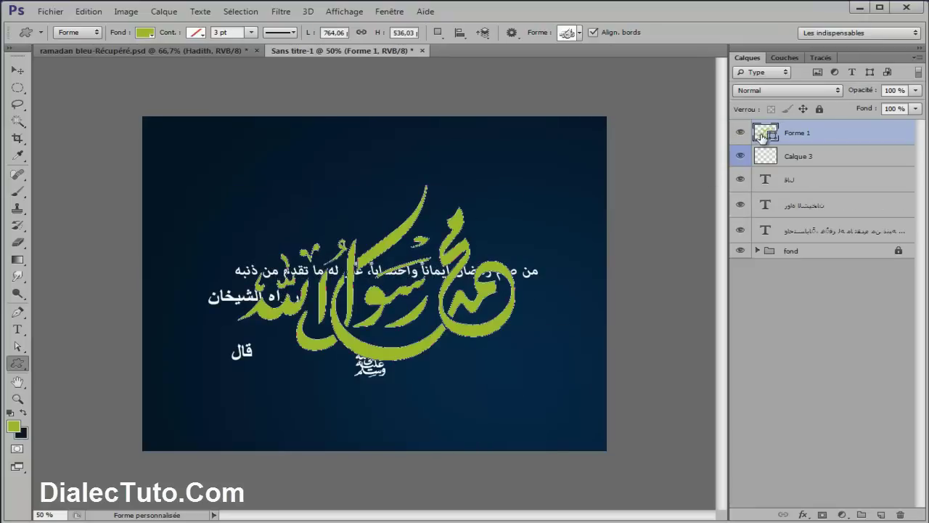
# Step: Make the calligraphy white, move it above the hadith, and hide all layers except fond
pyautogui.doubleClick(764, 134)
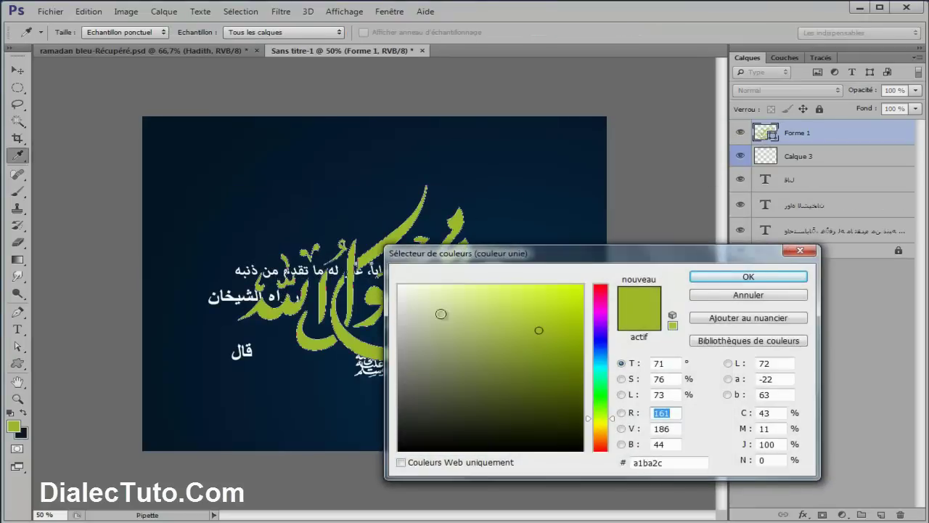
pyautogui.click(399, 286)
pyautogui.click(696, 277)
pyautogui.press('v')
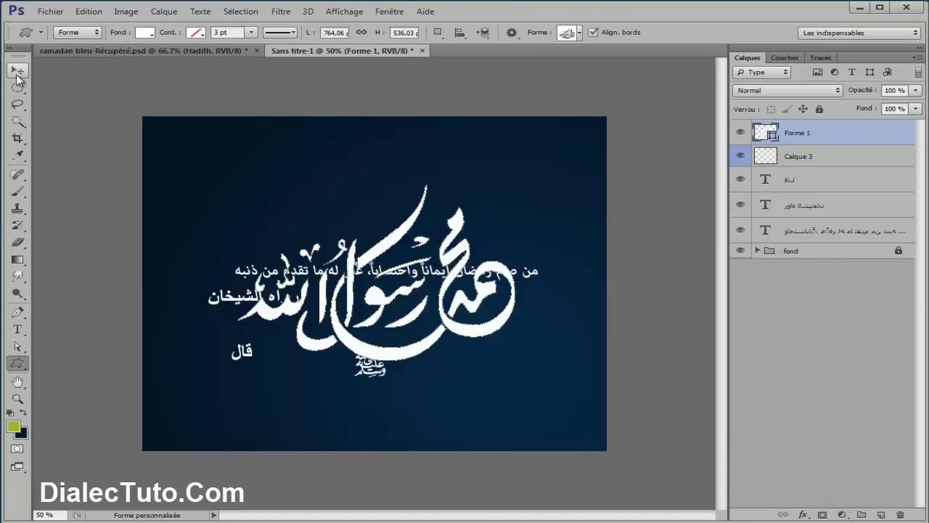
pyautogui.moveTo(449, 231); pyautogui.dragTo(486, 202)
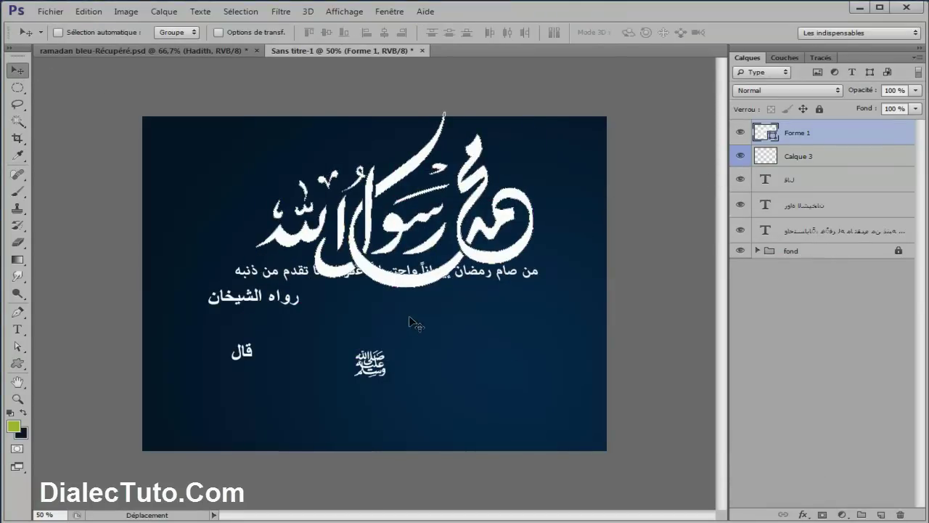
pyautogui.moveTo(740, 138); pyautogui.dragTo(741, 231)
pyautogui.click(805, 253)
# Step: Show all layers inside the fond group except the couleurs swatches
pyautogui.click(757, 251)
pyautogui.moveTo(740, 266); pyautogui.dragTo(740, 327)
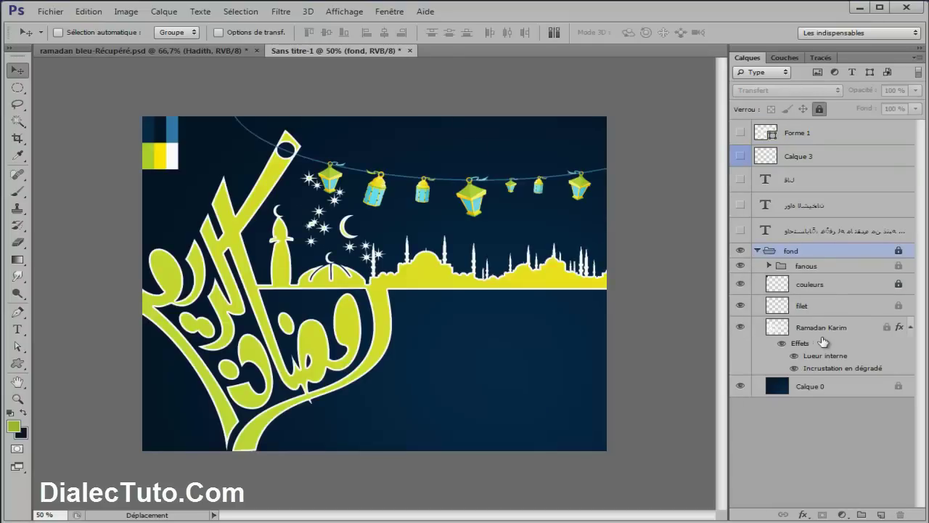
pyautogui.click(740, 284)
pyautogui.click(757, 250)
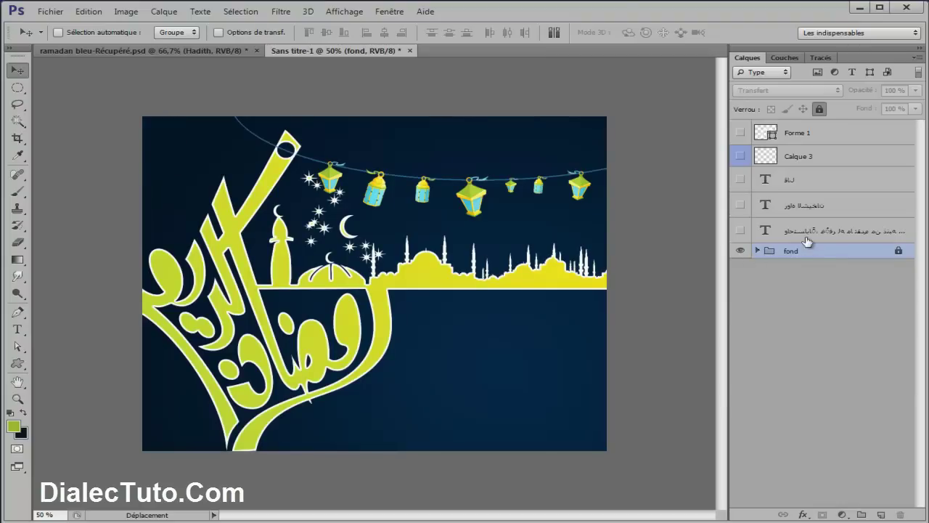
# Step: Show the hadith line at the poster's bottom, then switch to ramadan bleu-Récupéré.psd
pyautogui.click(808, 234)
pyautogui.click(740, 231)
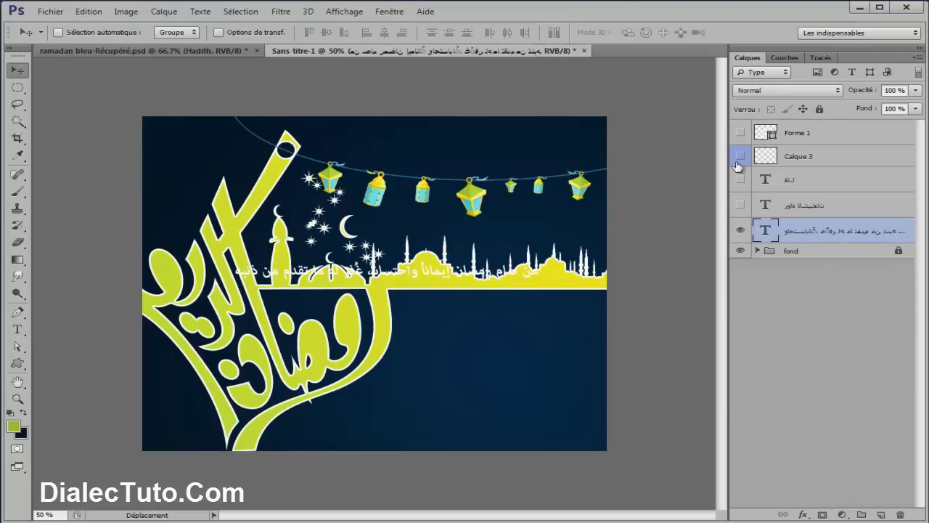
pyautogui.moveTo(473, 261); pyautogui.dragTo(528, 426)
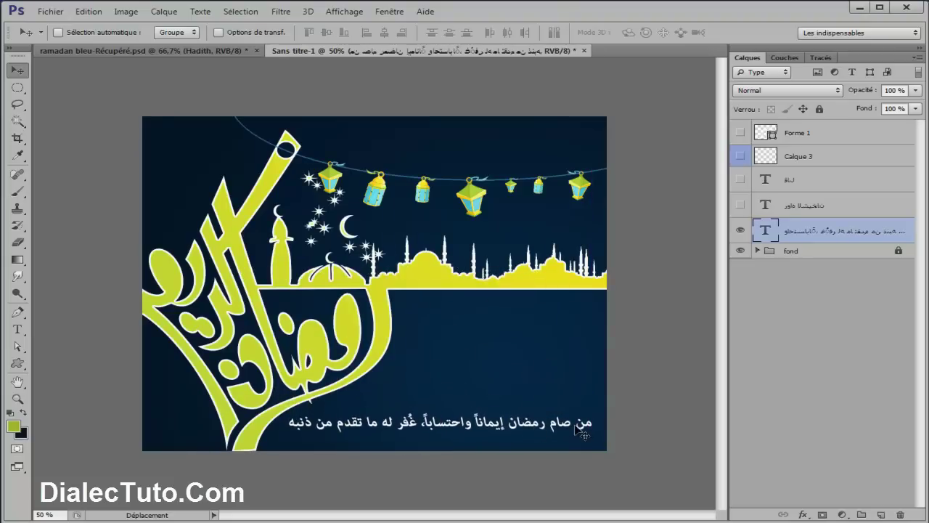
pyautogui.press('Up')
pyautogui.press('Up')
pyautogui.press('Up')
pyautogui.press('Up')
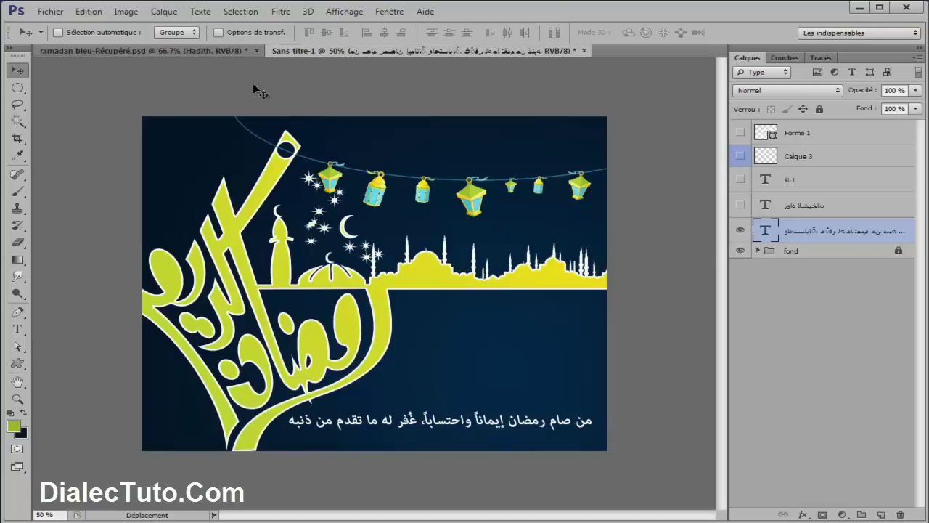
pyautogui.click(211, 49)
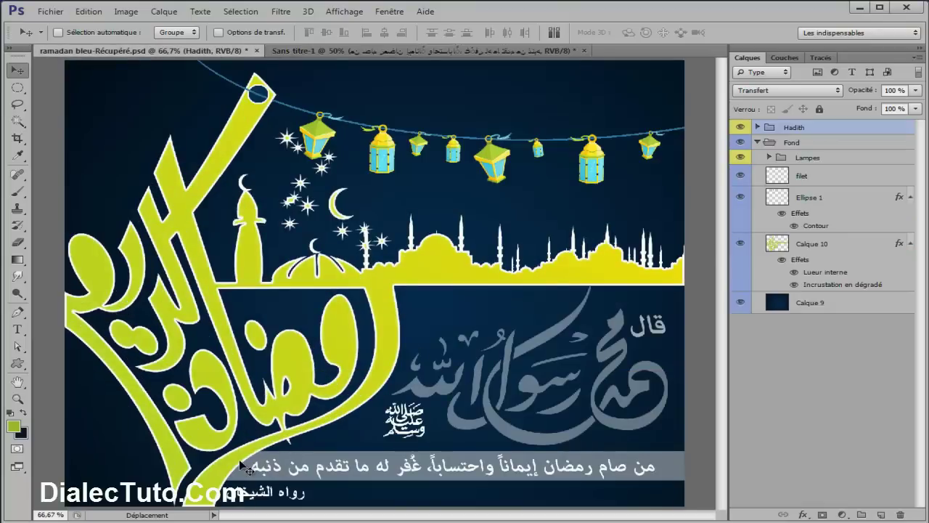
# Step: On a new layer in the untitled poster, fill a white rectangle around the hadith line
pyautogui.click(317, 50)
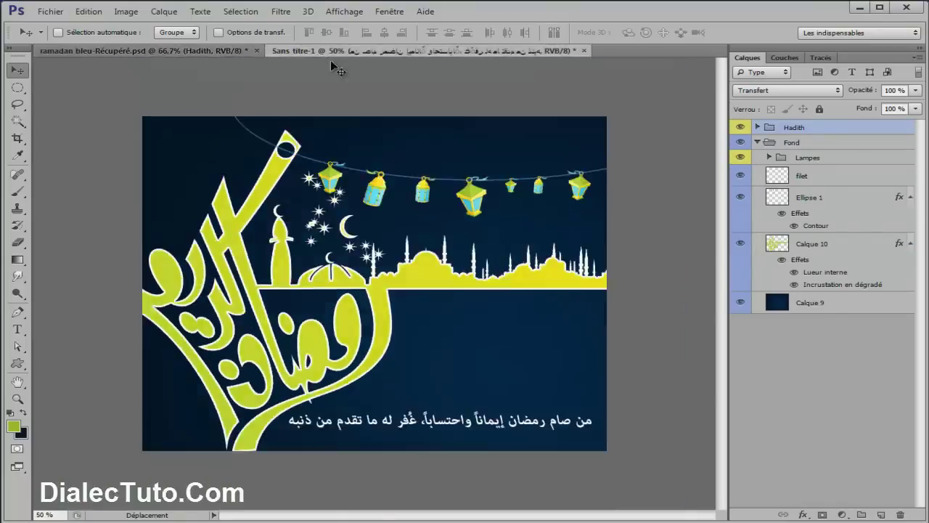
pyautogui.click(881, 514)
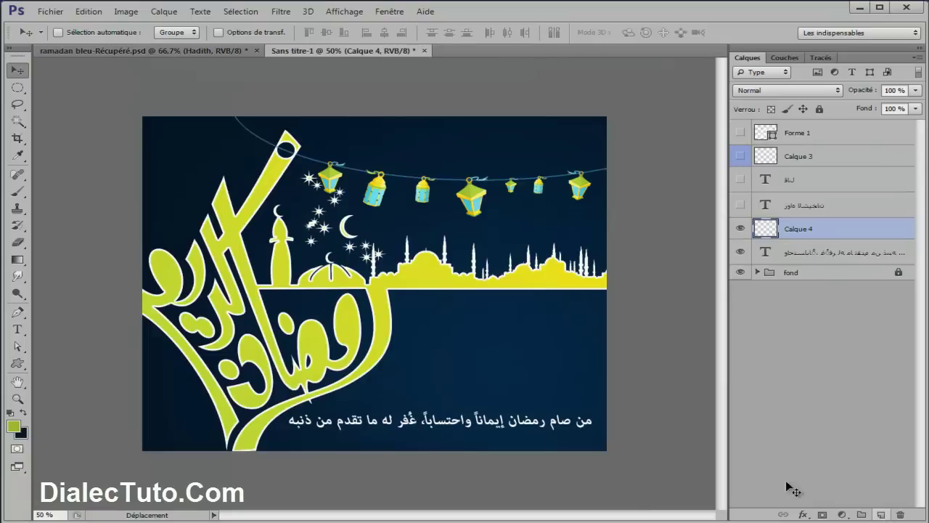
pyautogui.click(18, 87)
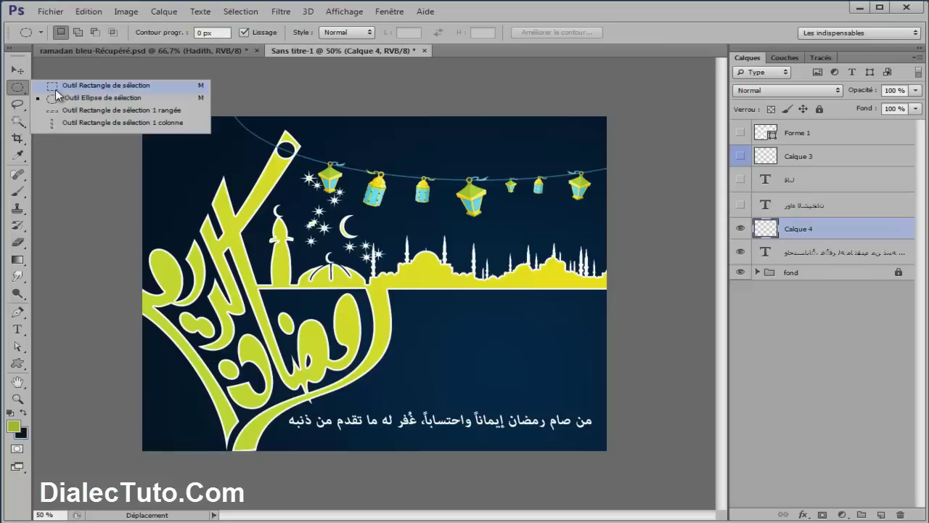
pyautogui.click(98, 85)
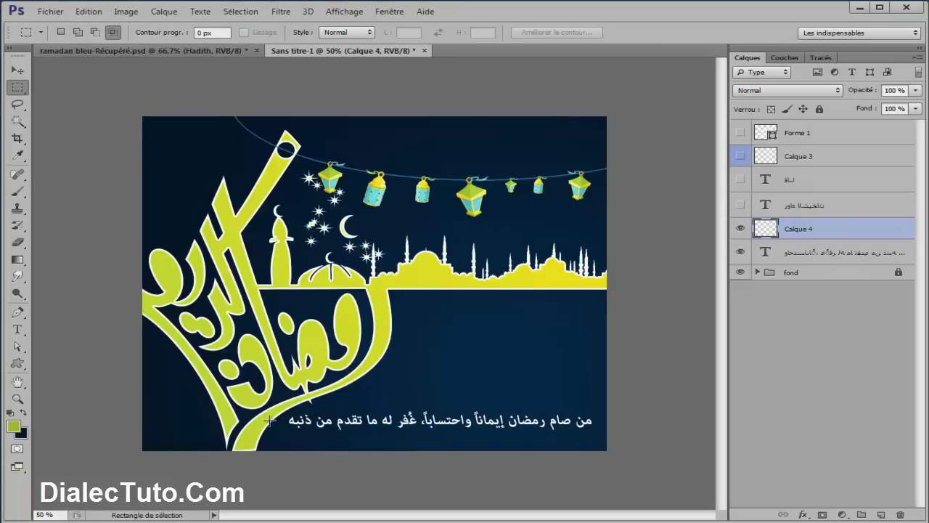
pyautogui.moveTo(263, 408); pyautogui.dragTo(613, 436)
pyautogui.click(10, 413)
pyautogui.click(23, 412)
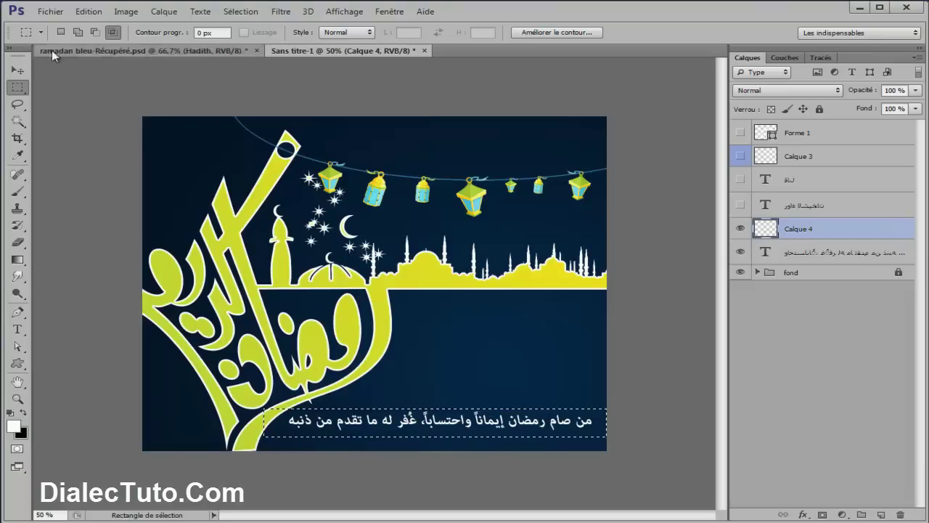
pyautogui.click(89, 11)
pyautogui.click(116, 197)
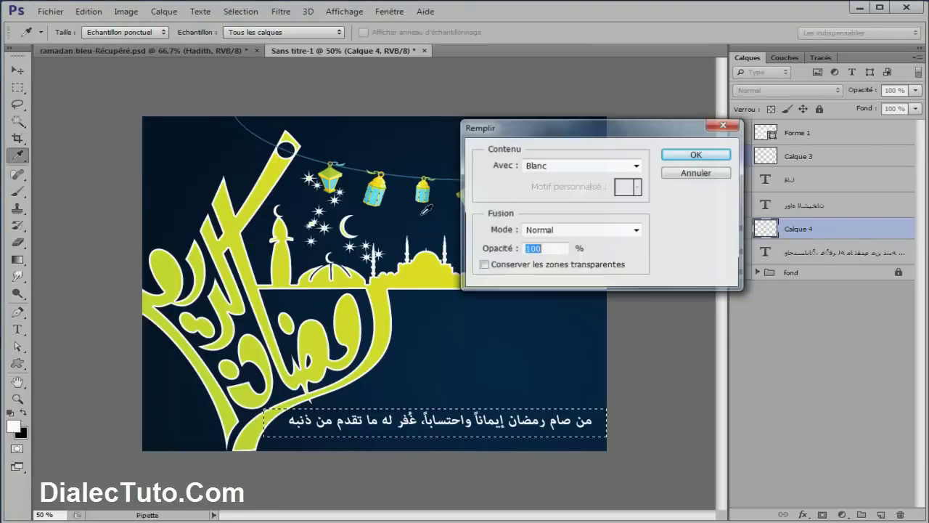
pyautogui.click(676, 156)
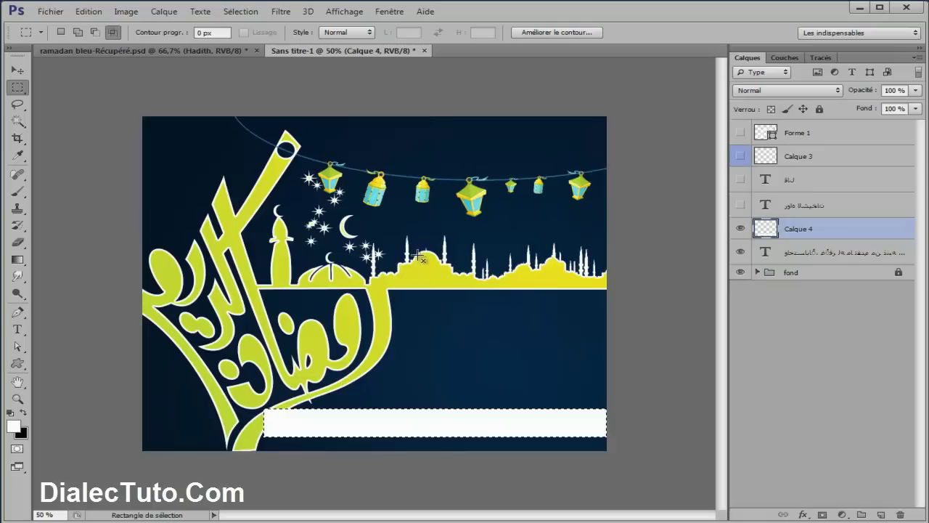
pyautogui.click(403, 270)
# Step: Widen the white band toward the left into the calligraphy
pyautogui.hotkey('ctrl', 't')
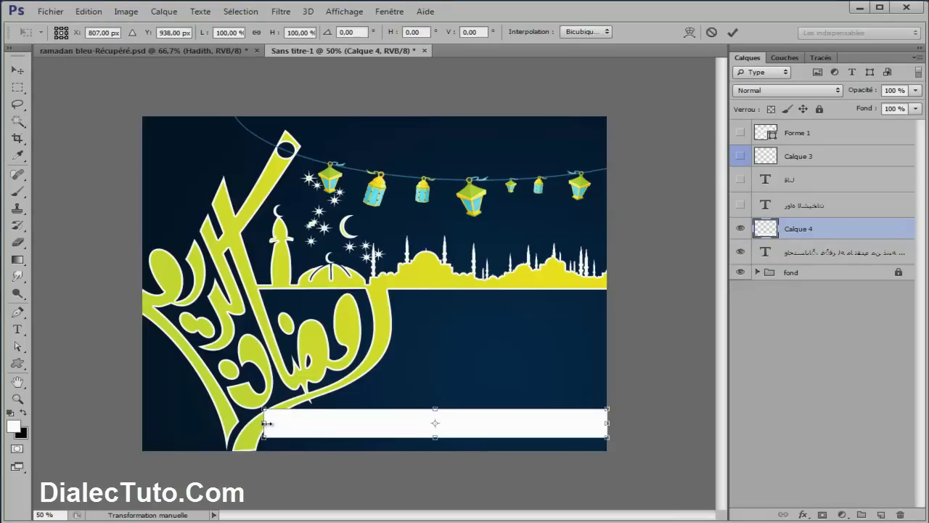
pyautogui.moveTo(265, 422); pyautogui.dragTo(235, 426)
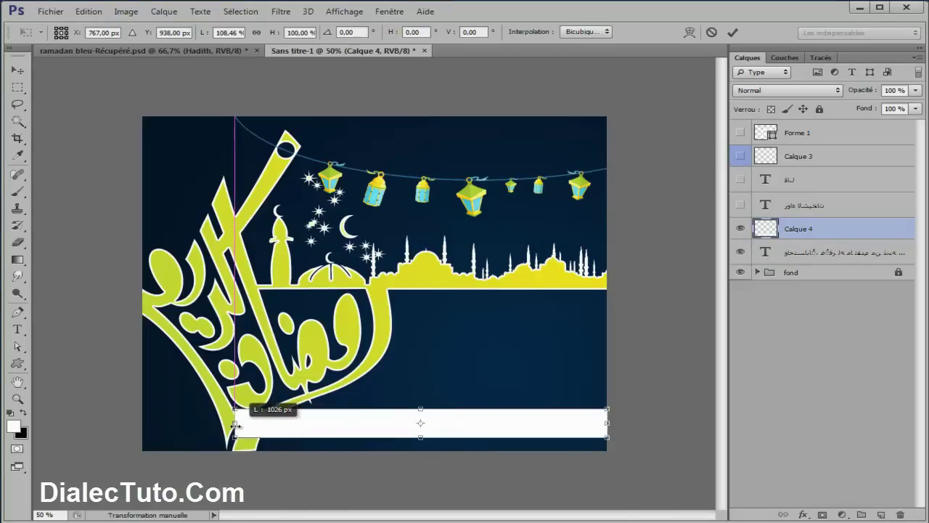
pyautogui.moveTo(235, 426); pyautogui.dragTo(226, 426)
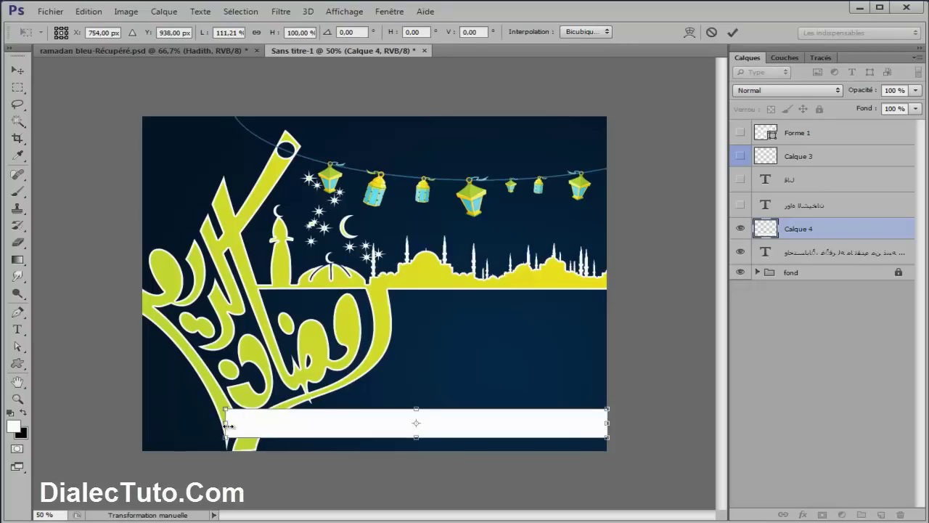
pyautogui.press('Return')
pyautogui.press('m')
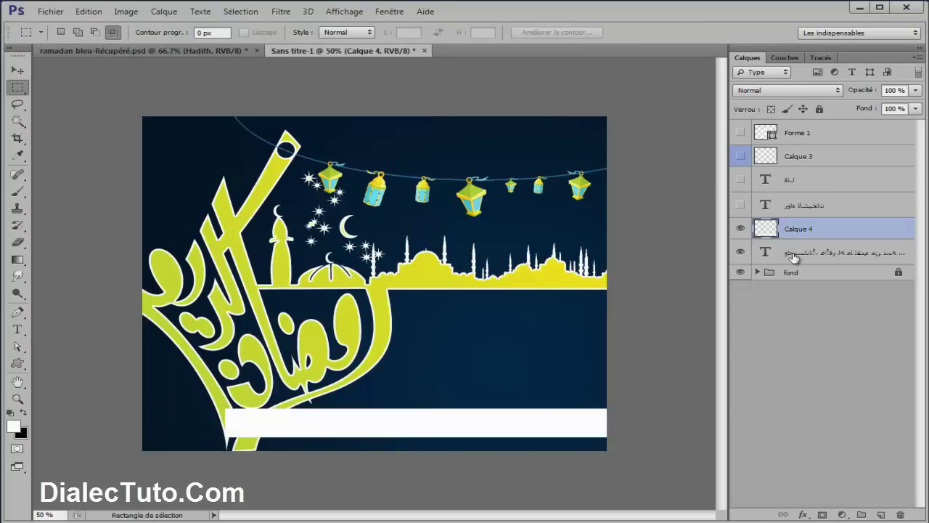
# Step: Put the band beneath the hadith text at 50% opacity and nudge both into alignment
pyautogui.moveTo(794, 256); pyautogui.dragTo(796, 255)
pyautogui.moveTo(862, 92); pyautogui.dragTo(832, 93)
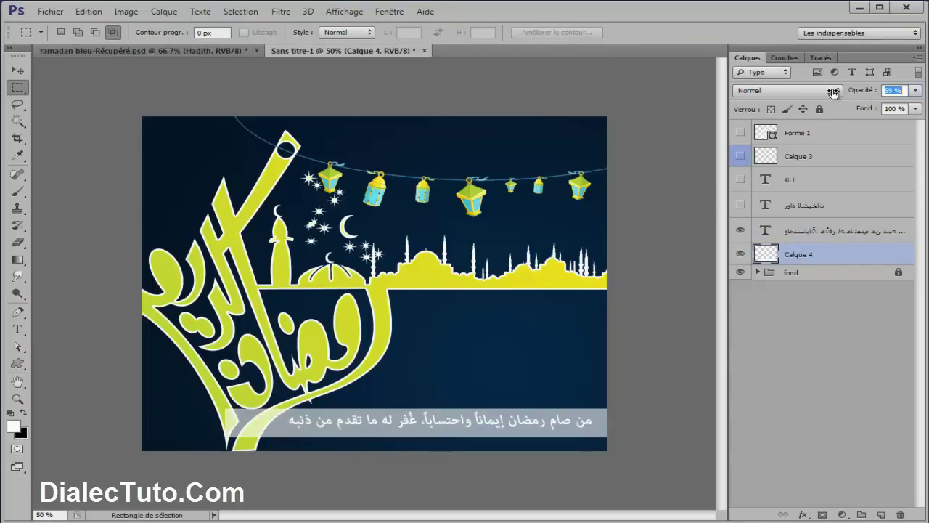
pyautogui.click(740, 230)
pyautogui.moveTo(859, 94); pyautogui.dragTo(856, 93)
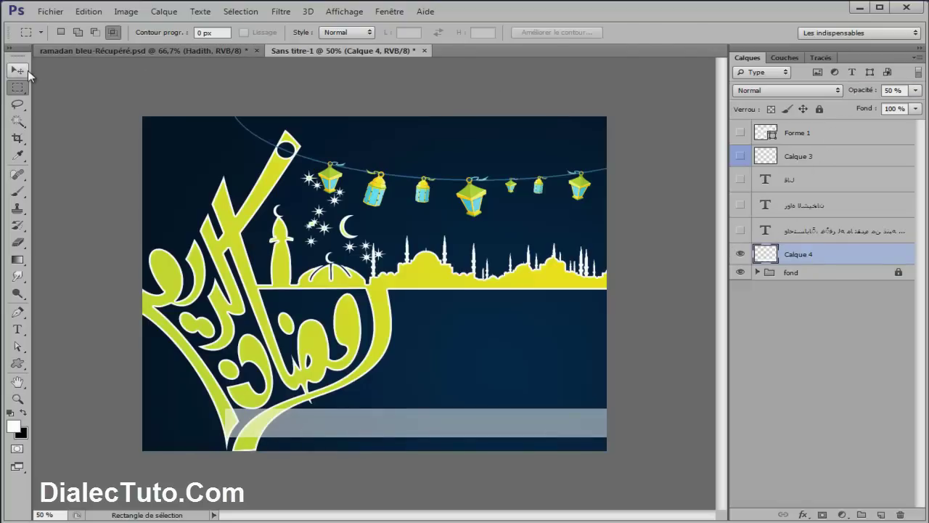
pyautogui.click(27, 70)
pyautogui.press('Up')
pyautogui.press('Up')
pyautogui.press('Up')
pyautogui.press('Up')
pyautogui.press('Up')
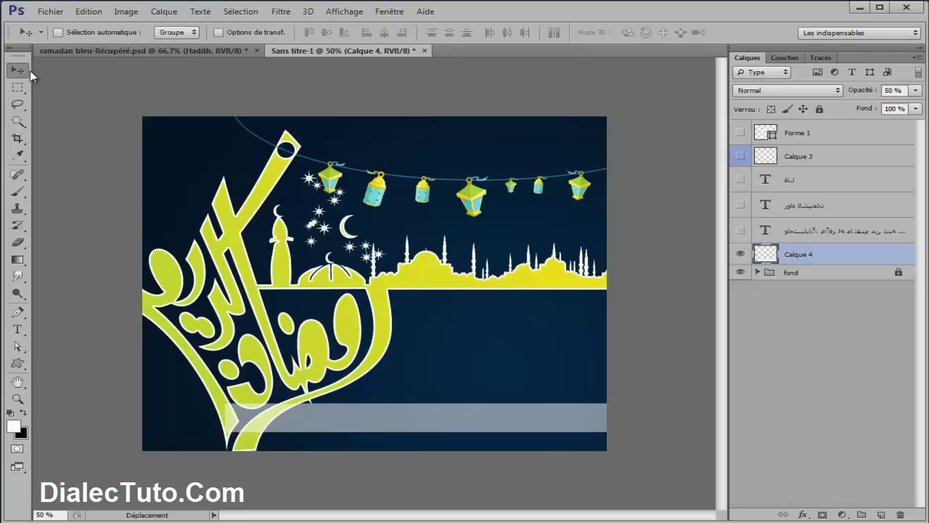
pyautogui.click(827, 236)
pyautogui.click(741, 231)
pyautogui.press('Left')
pyautogui.press('Left')
pyautogui.press('Left')
pyautogui.press('Left')
pyautogui.press('Left')
pyautogui.press('Left')
pyautogui.press('Left')
pyautogui.press('Left')
pyautogui.press('Left')
pyautogui.press('Left')
pyautogui.press('Left')
pyautogui.press('Left')
pyautogui.press('Left')
pyautogui.press('Left')
pyautogui.press('Left')
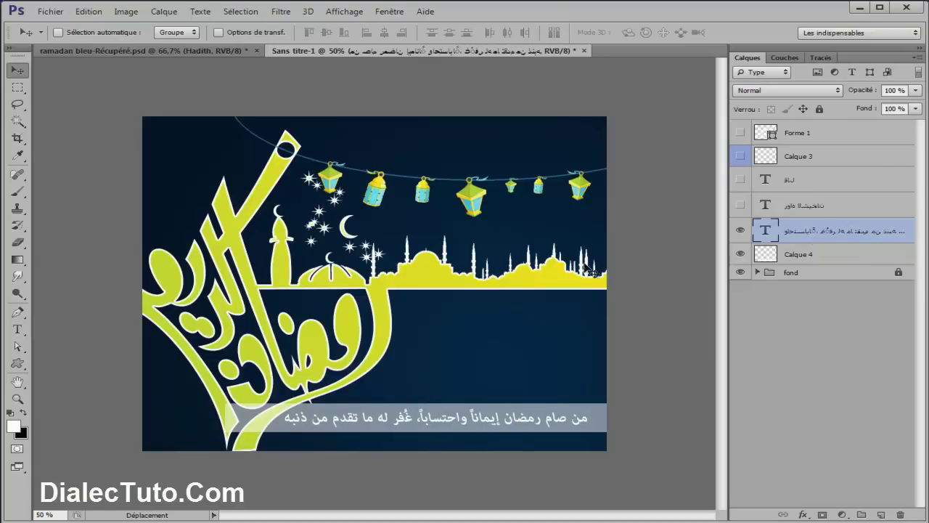
# Step: Show رواه الشيخان, shrink it from 57 to 35 pt, and place it below the band at left
pyautogui.click(740, 207)
pyautogui.click(797, 205)
pyautogui.moveTo(307, 305)
pyautogui.mouseDown()
pyautogui.moveTo(385, 351)
pyautogui.moveTo(368, 454)
pyautogui.mouseUp()
pyautogui.doubleClick(765, 206)
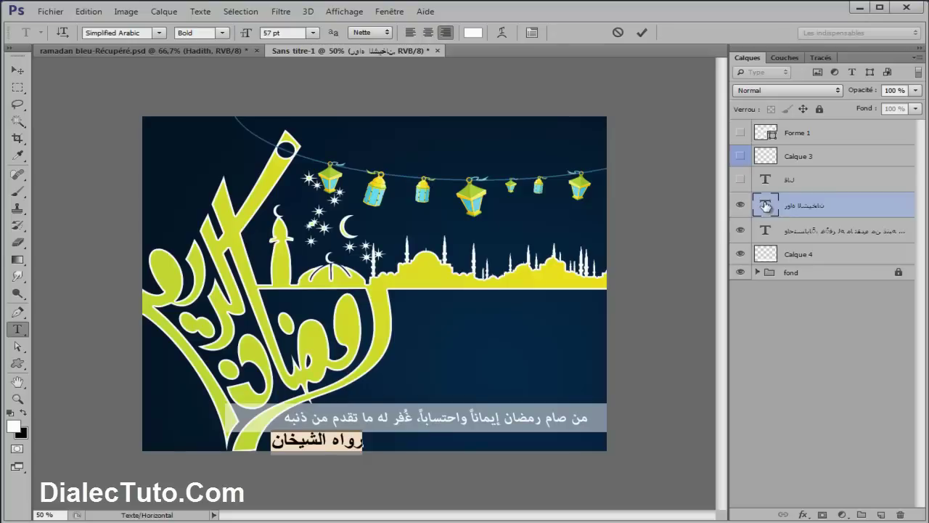
pyautogui.moveTo(247, 35); pyautogui.dragTo(232, 36)
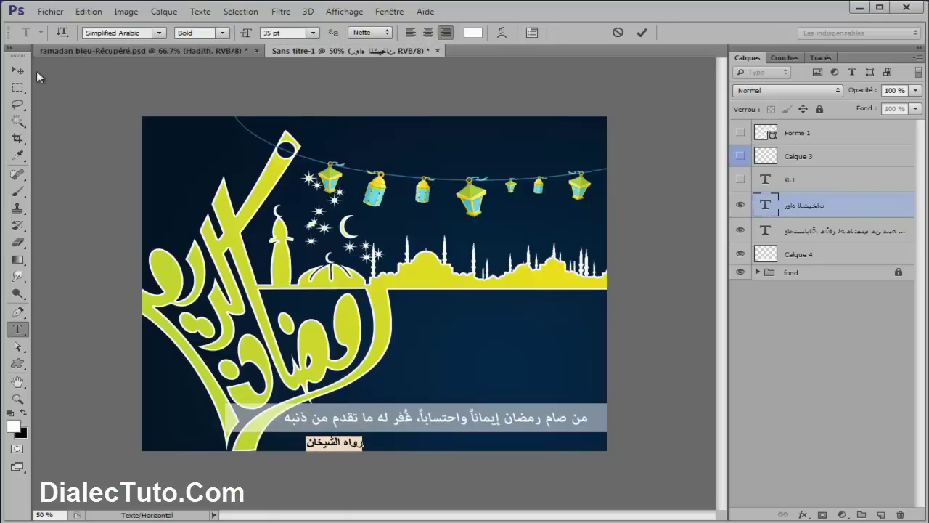
pyautogui.click(17, 69)
pyautogui.moveTo(328, 444); pyautogui.dragTo(297, 439)
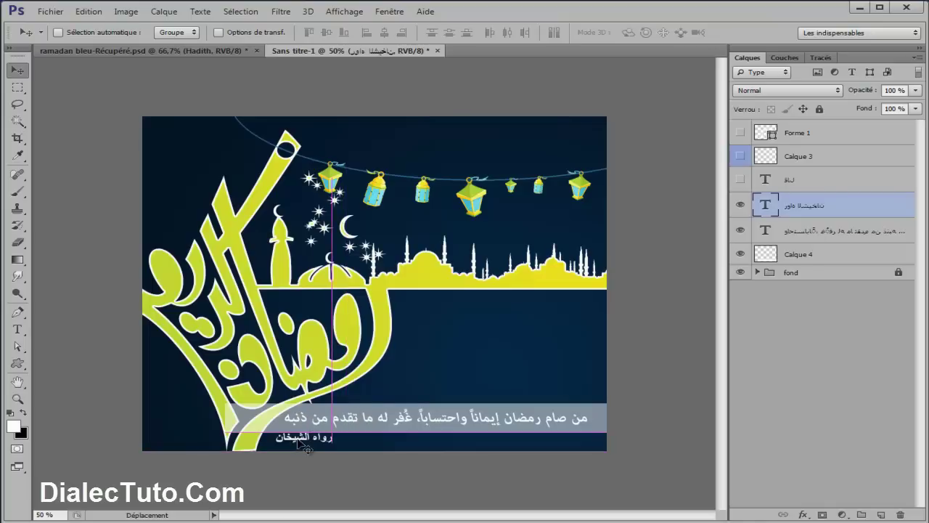
pyautogui.press('Down')
pyautogui.press('Down')
pyautogui.press('Down')
pyautogui.press('Left')
pyautogui.press('Left')
pyautogui.press('Left')
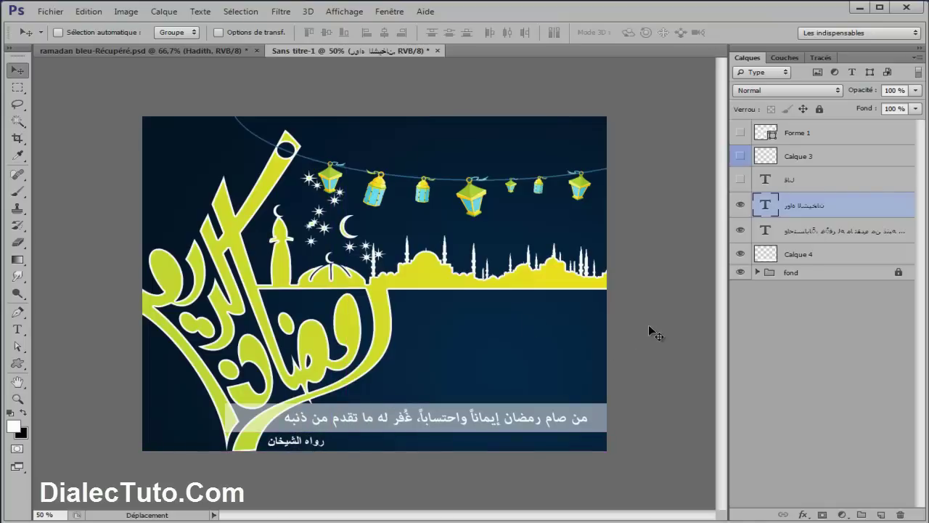
# Step: Zoom in on the band and attribution and toggle the band's visibility to compare
pyautogui.hotkey('ctrl', '+')
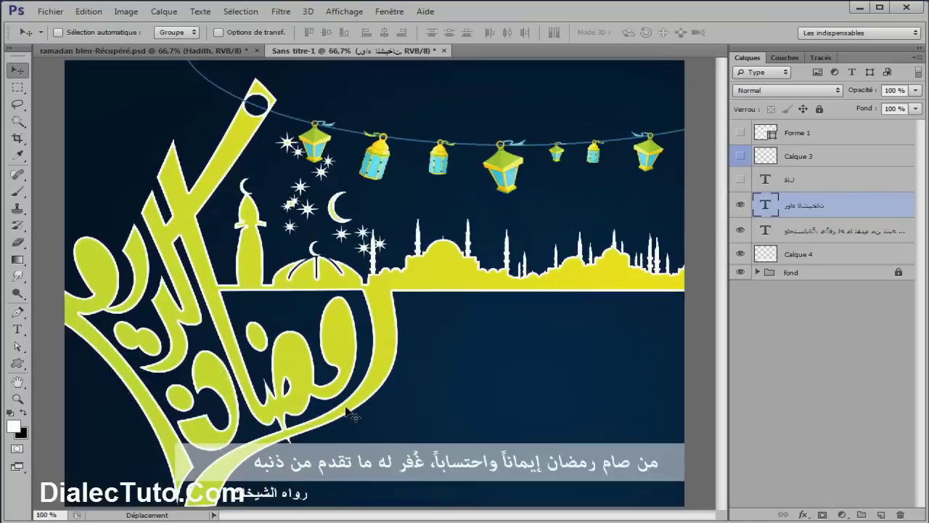
pyautogui.hotkey('ctrl', '+')
pyautogui.moveTo(354, 414)
pyautogui.mouseDown()
pyautogui.moveTo(432, 294)
pyautogui.moveTo(463, 208)
pyautogui.mouseUp()
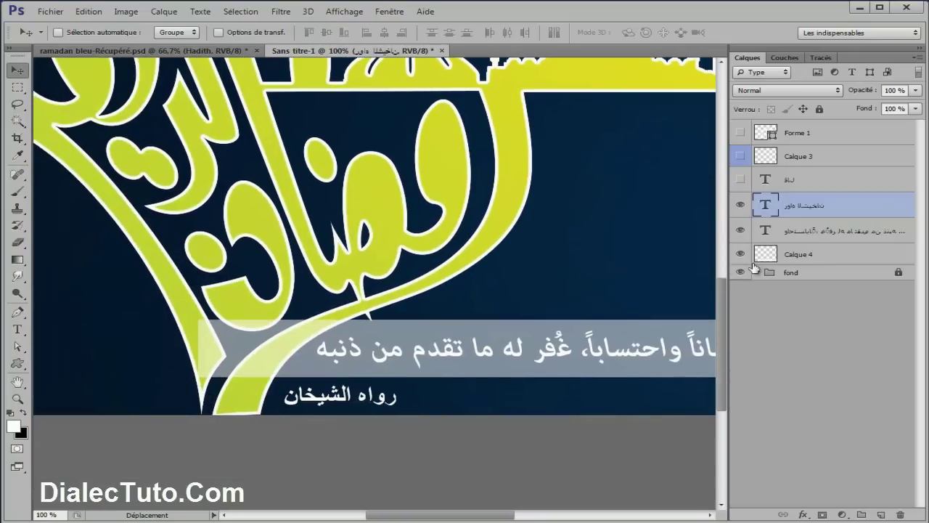
pyautogui.click(740, 255)
pyautogui.click(771, 254)
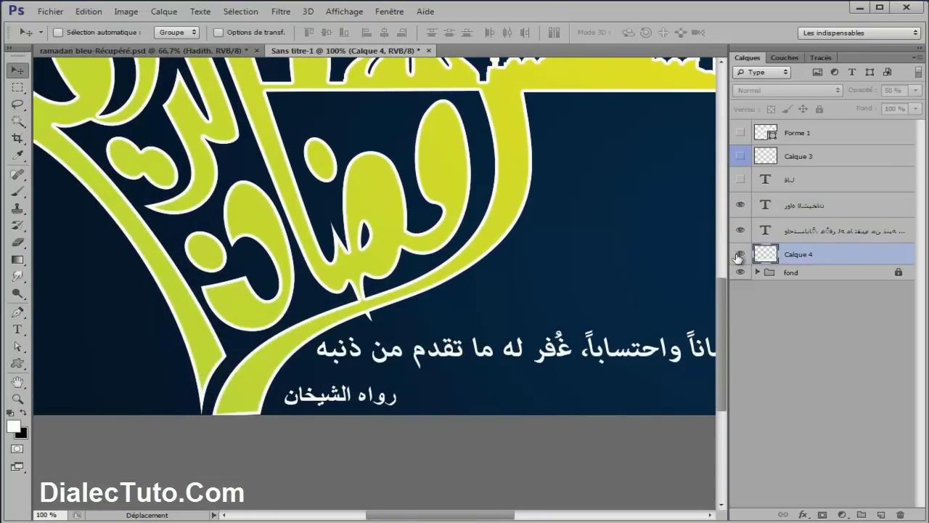
pyautogui.click(740, 254)
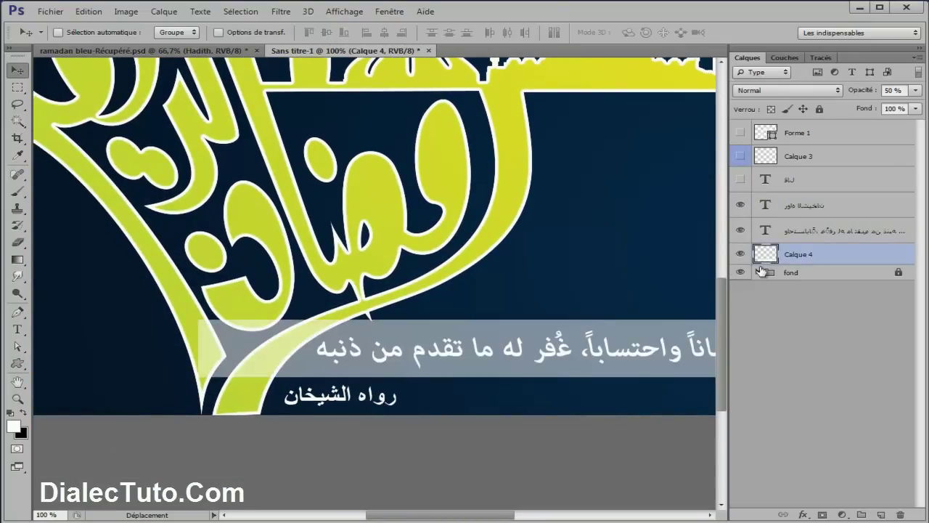
# Step: Erase the band where it overlaps the Ramadan Karim calligraphy, using that layer's outline
pyautogui.click(758, 273)
pyautogui.click(773, 353)
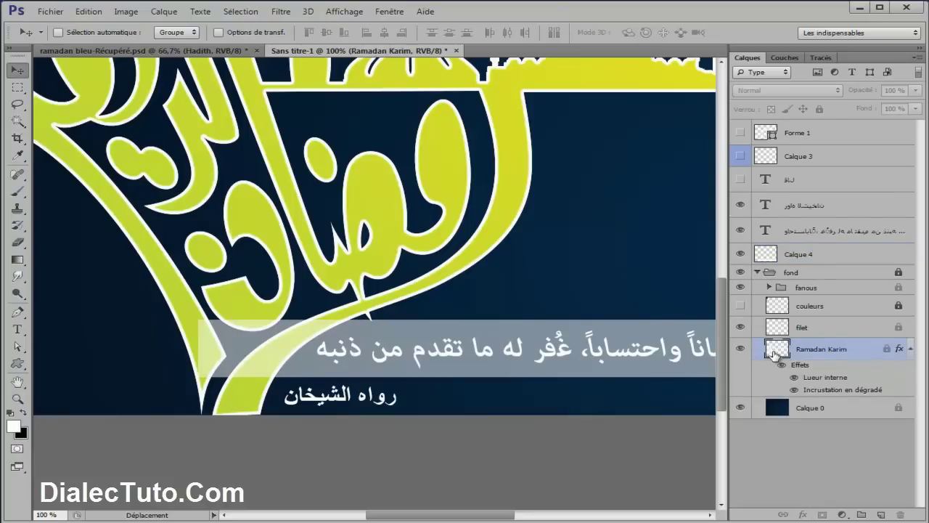
pyautogui.keyDown('ctrl'); pyautogui.click(774, 353); pyautogui.keyUp('ctrl')
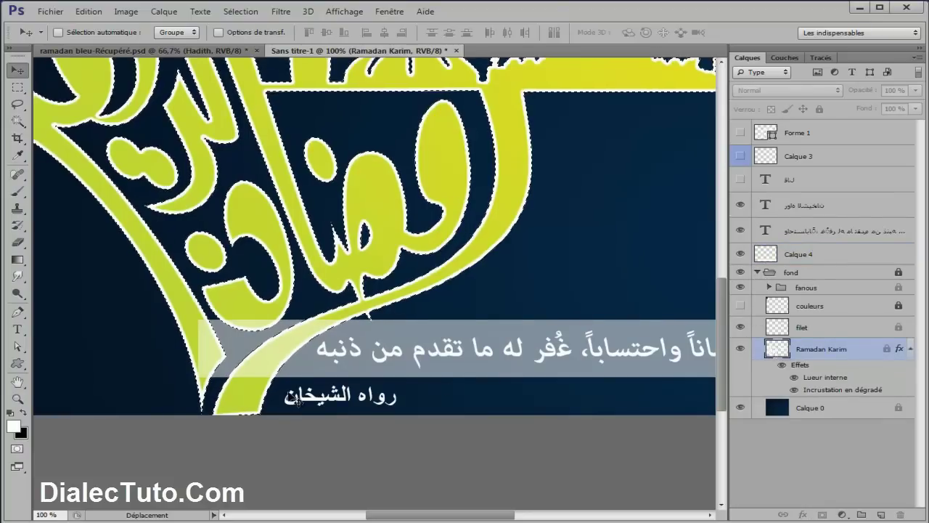
pyautogui.click(757, 272)
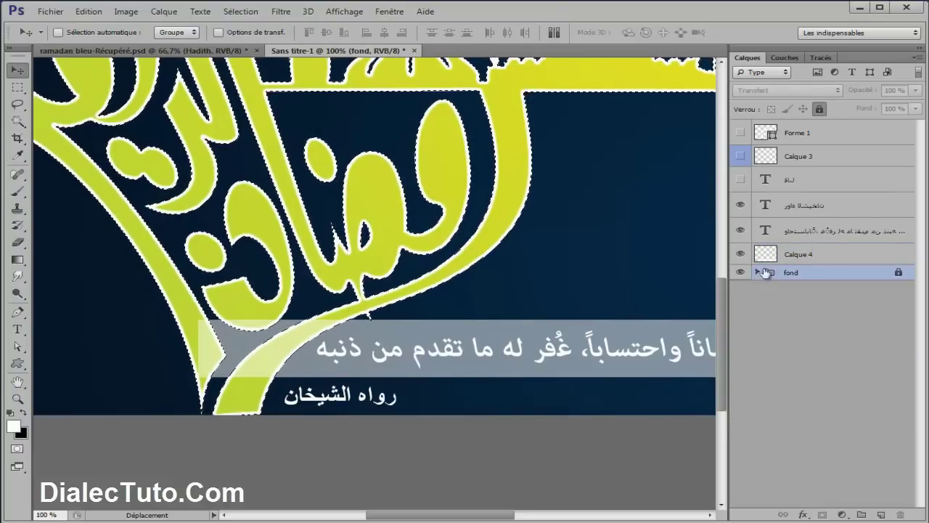
pyautogui.click(789, 259)
pyautogui.click(740, 254)
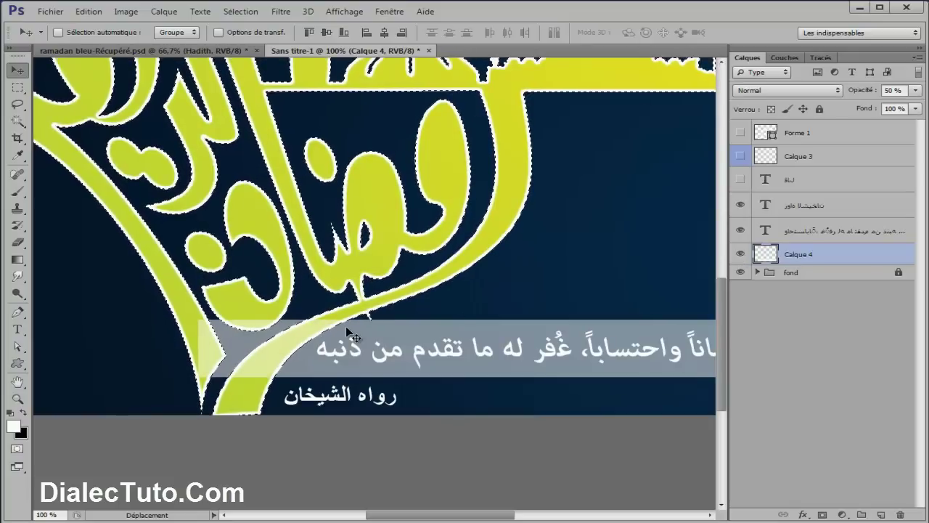
pyautogui.press('Delete')
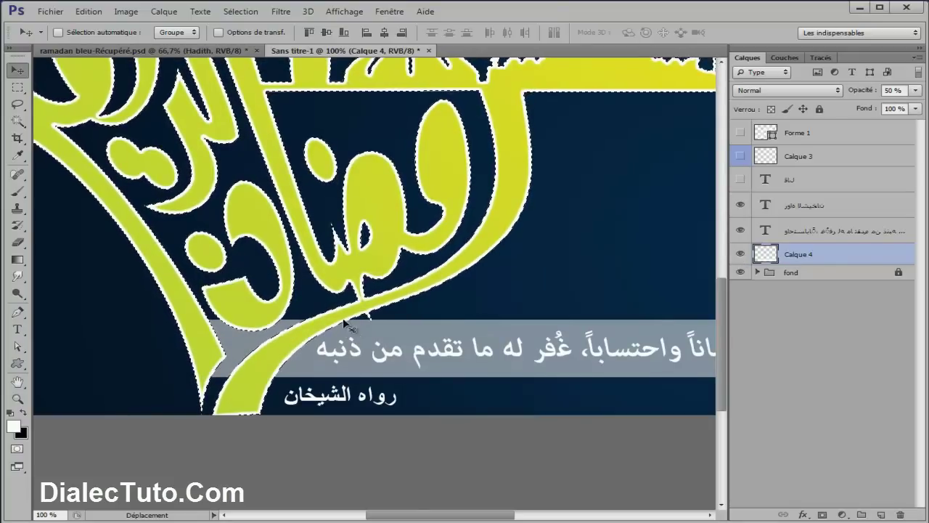
pyautogui.hotkey('ctrl', 'd')
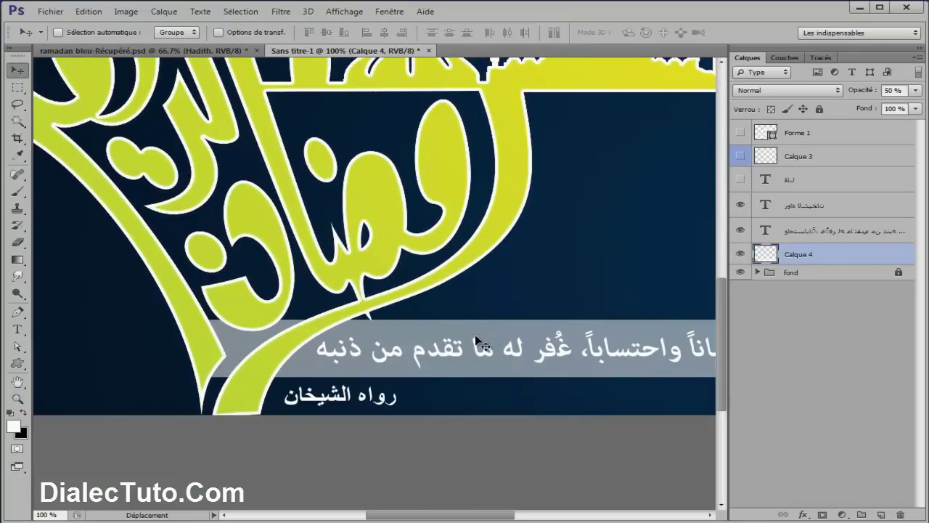
# Step: Nudge the رواه الشيخان attribution further left beneath the band
pyautogui.click(17, 104)
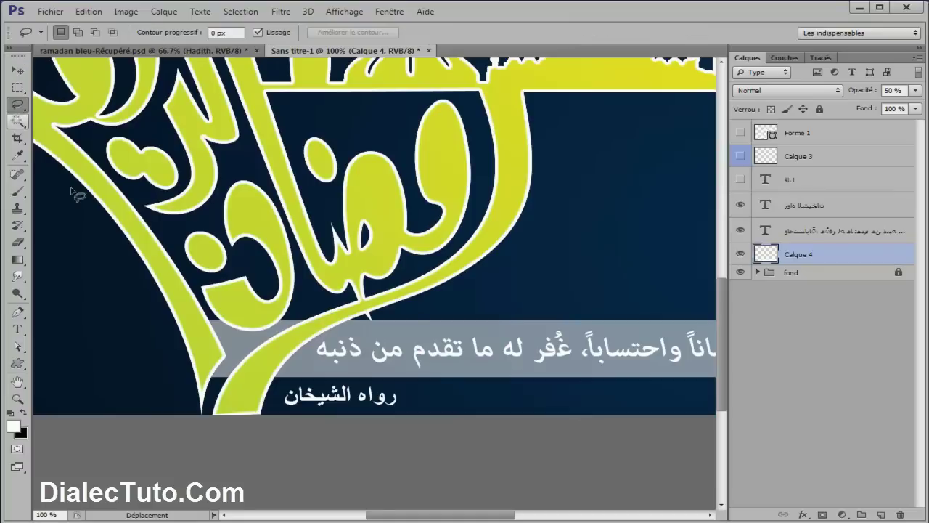
pyautogui.moveTo(192, 315)
pyautogui.mouseDown()
pyautogui.moveTo(300, 305)
pyautogui.moveTo(198, 376)
pyautogui.moveTo(194, 316)
pyautogui.mouseUp()
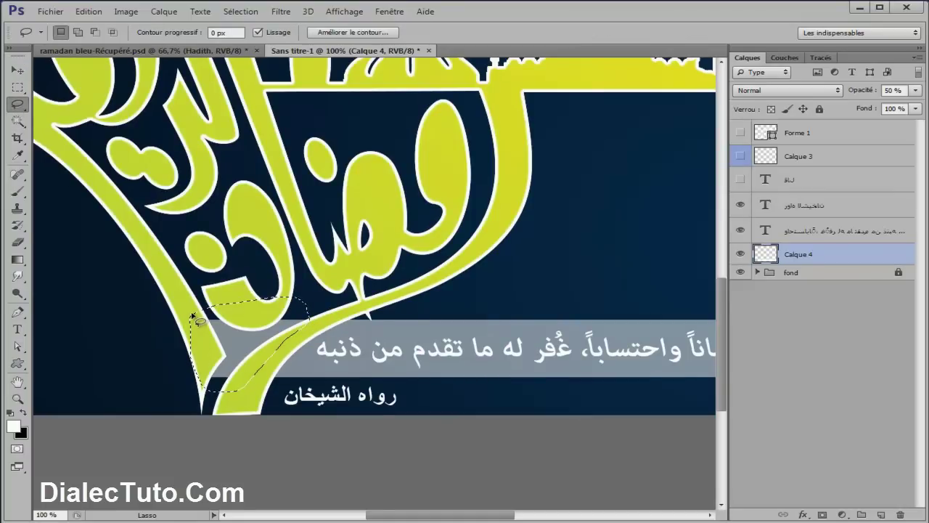
pyautogui.click(190, 312)
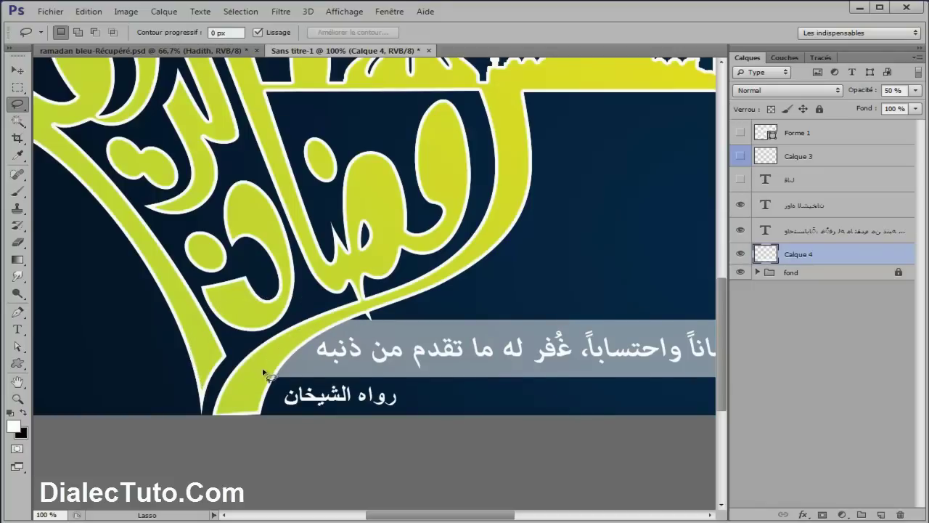
pyautogui.click(17, 72)
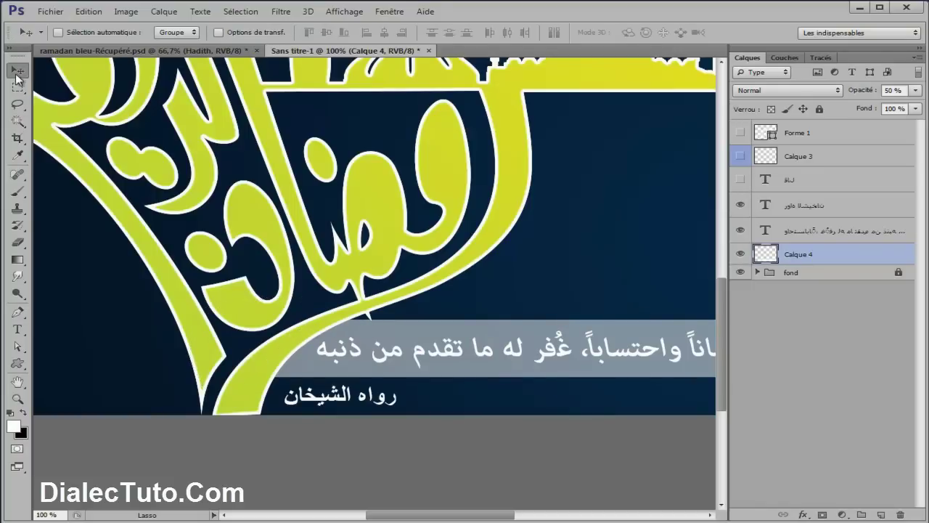
pyautogui.click(792, 207)
pyautogui.press('Left')
pyautogui.press('Left')
pyautogui.press('Left')
pyautogui.press('Left')
pyautogui.press('Left')
pyautogui.press('Left')
pyautogui.press('Left')
pyautogui.press('Left')
pyautogui.press('Left')
pyautogui.press('Left')
pyautogui.press('Left')
pyautogui.press('Left')
pyautogui.press('Left')
pyautogui.press('Left')
pyautogui.press('Left')
pyautogui.press('Left')
pyautogui.press('Left')
pyautogui.press('Left')
pyautogui.moveTo(578, 229); pyautogui.dragTo(503, 251)
# Step: Show the قال text and undo a trial move of the attribution
pyautogui.hotkey('ctrl', '-')
pyautogui.hotkey('ctrl', '-')
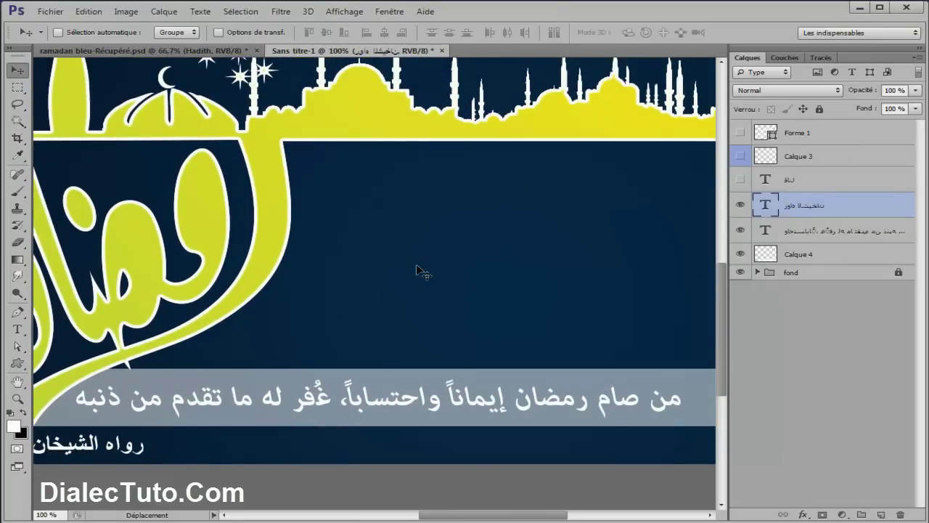
pyautogui.hotkey('ctrl', '+')
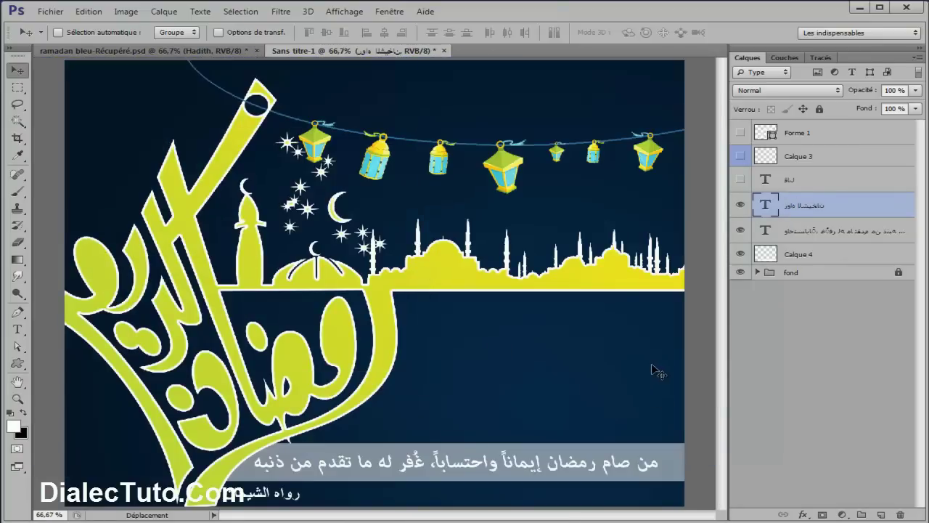
pyautogui.click(740, 180)
pyautogui.click(741, 180)
pyautogui.click(741, 180)
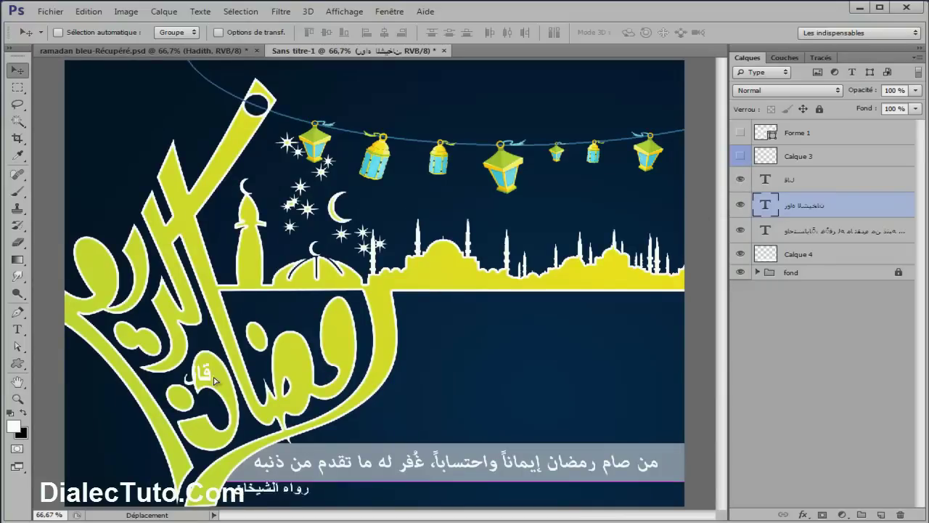
pyautogui.moveTo(215, 379); pyautogui.dragTo(399, 374)
pyautogui.click(89, 11)
pyautogui.click(125, 26)
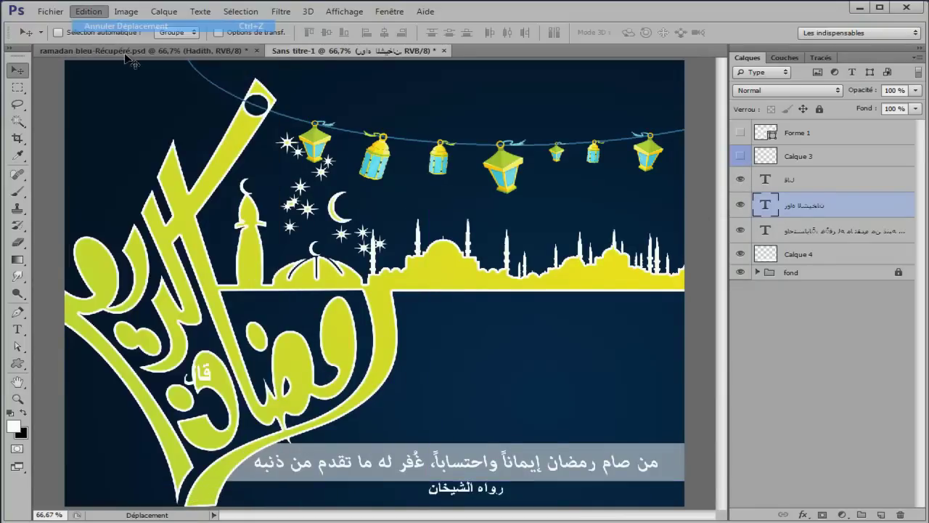
# Step: Move قال to the right above the band and shift the Forme 1 calligraphy lower right, keeping it hidden
pyautogui.click(829, 159)
pyautogui.click(823, 181)
pyautogui.moveTo(208, 392); pyautogui.dragTo(655, 362)
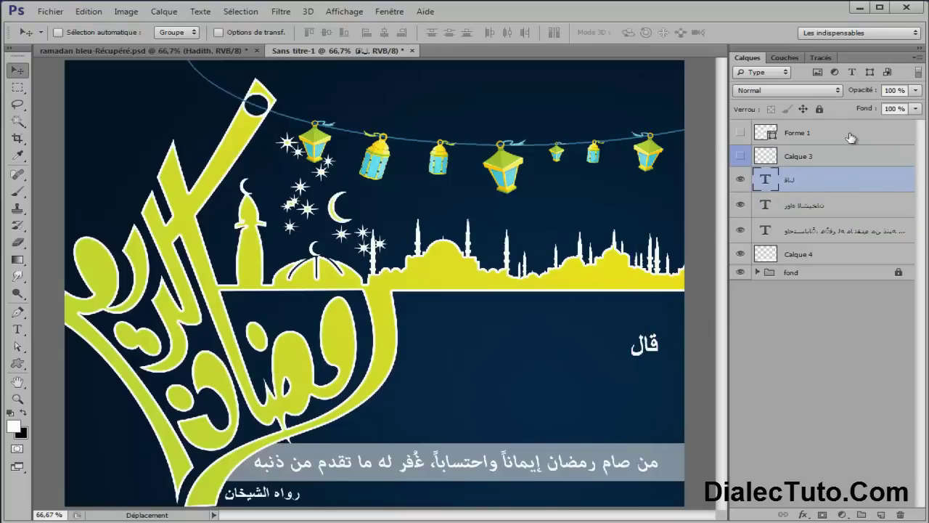
pyautogui.click(741, 133)
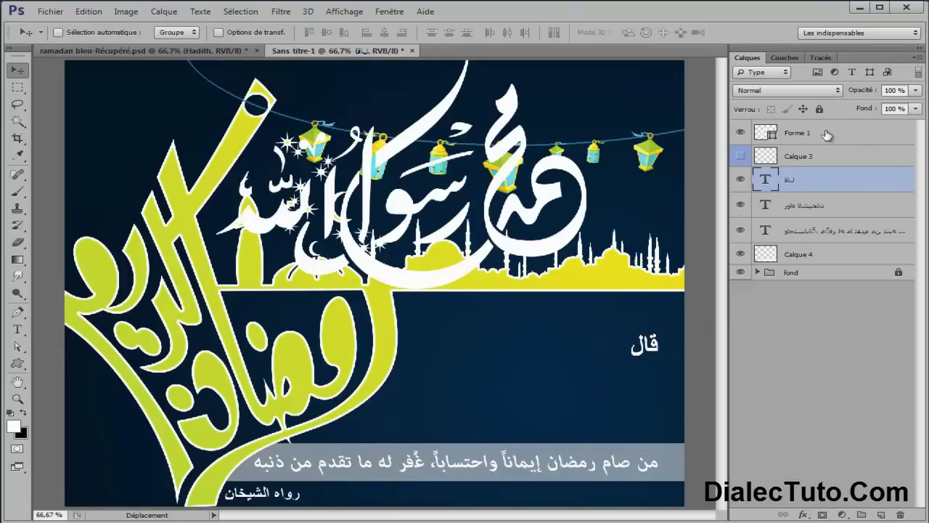
pyautogui.click(826, 134)
pyautogui.moveTo(491, 183); pyautogui.dragTo(552, 337)
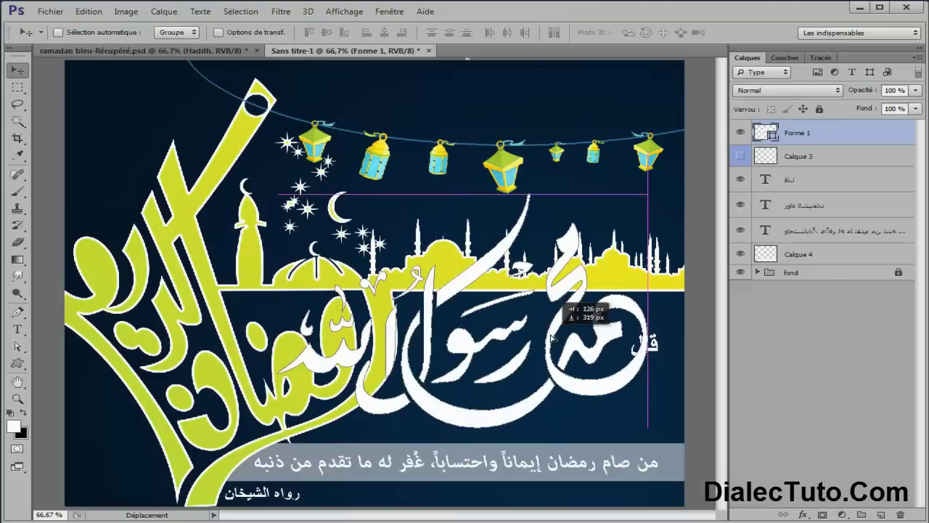
pyautogui.click(741, 134)
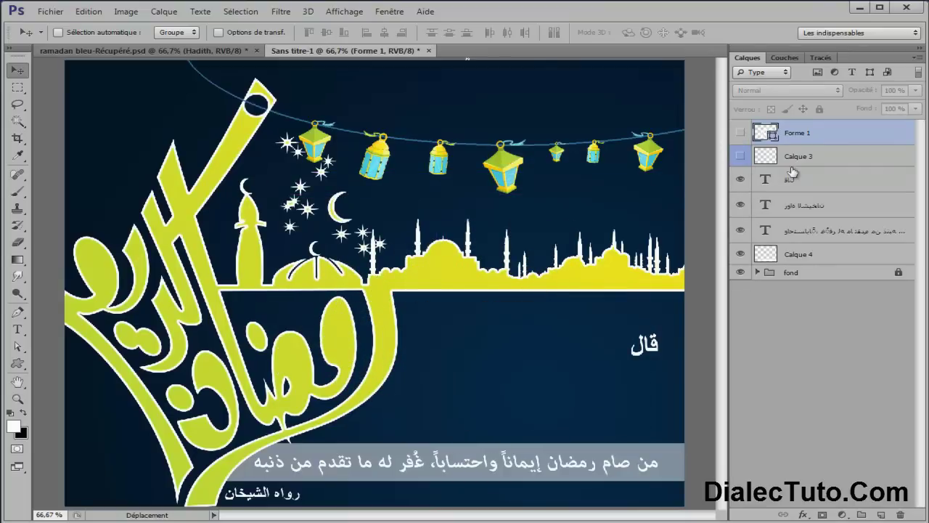
# Step: Show the salawat glyph Calque 3 and move it right, show Forme 1, and hide قال
pyautogui.click(740, 157)
pyautogui.click(798, 160)
pyautogui.moveTo(390, 402)
pyautogui.mouseDown()
pyautogui.moveTo(445, 412)
pyautogui.moveTo(441, 422)
pyautogui.mouseUp()
pyautogui.click(741, 132)
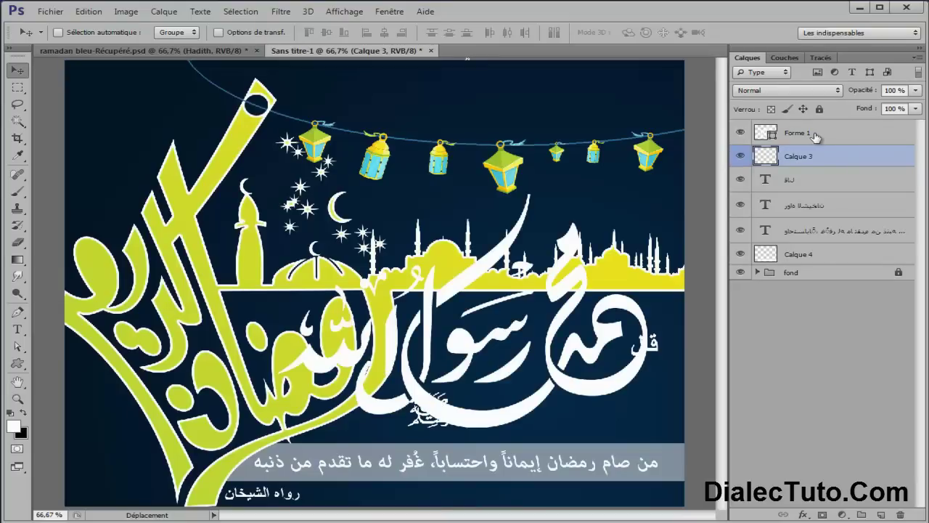
pyautogui.click(816, 137)
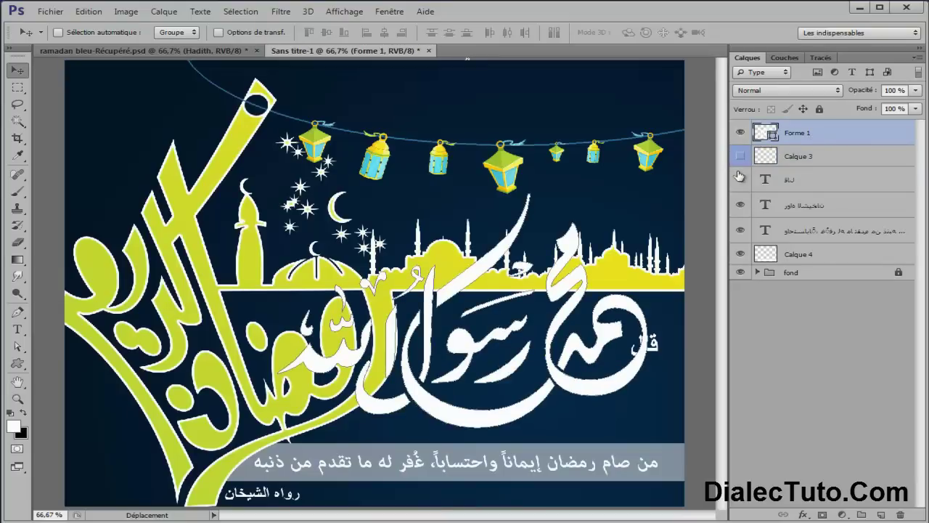
pyautogui.click(739, 180)
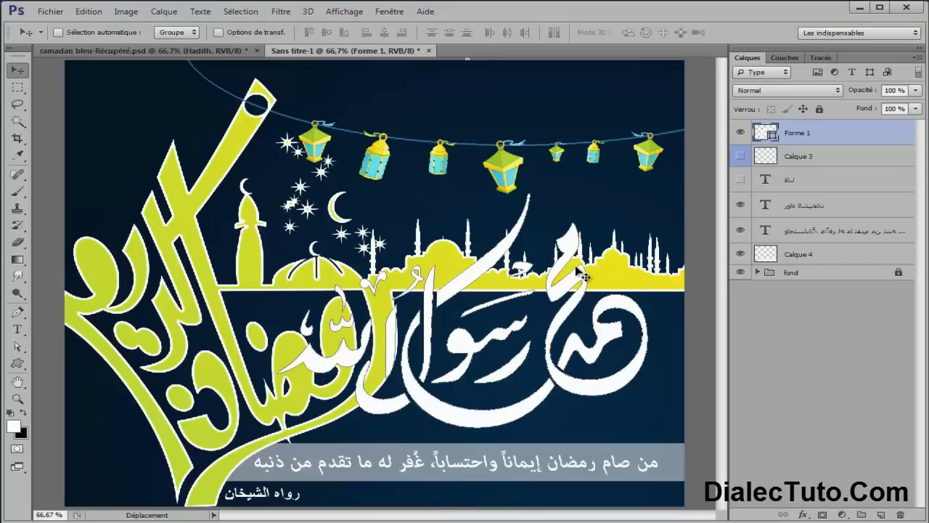
# Step: Scale the calligraphy to about 67%, place it lower right, and set opacity to 73%
pyautogui.hotkey('ctrl', 't')
pyautogui.moveTo(647, 196); pyautogui.dragTo(586, 233)
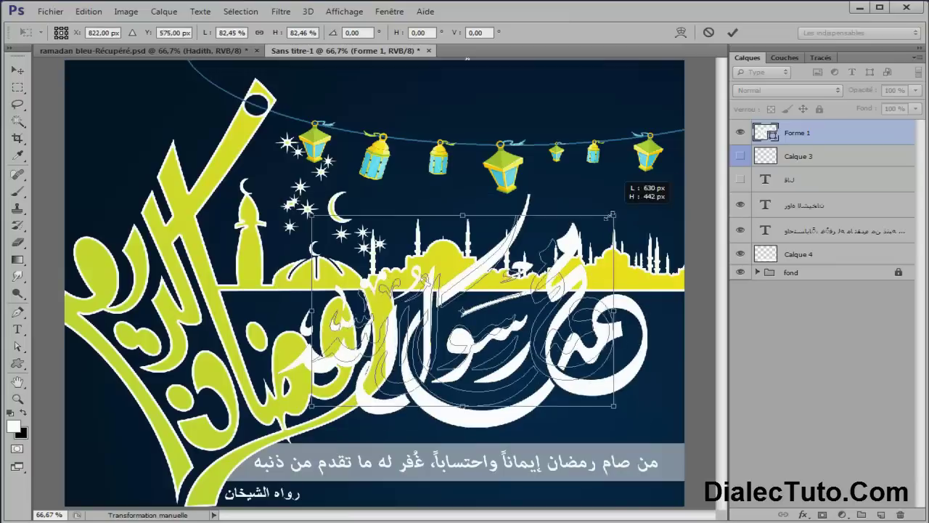
pyautogui.moveTo(535, 315); pyautogui.dragTo(594, 352)
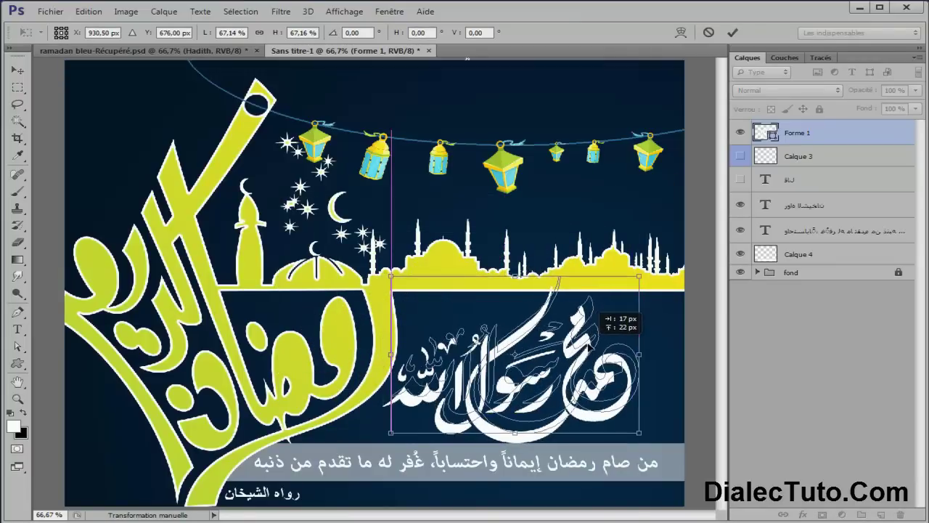
pyautogui.press('Up')
pyautogui.press('Up')
pyautogui.press('Up')
pyautogui.press('Left')
pyautogui.press('Left')
pyautogui.press('Left')
pyautogui.press('Up')
pyautogui.press('Up')
pyautogui.press('Up')
pyautogui.press('Left')
pyautogui.press('Left')
pyautogui.press('Left')
pyautogui.press('Return')
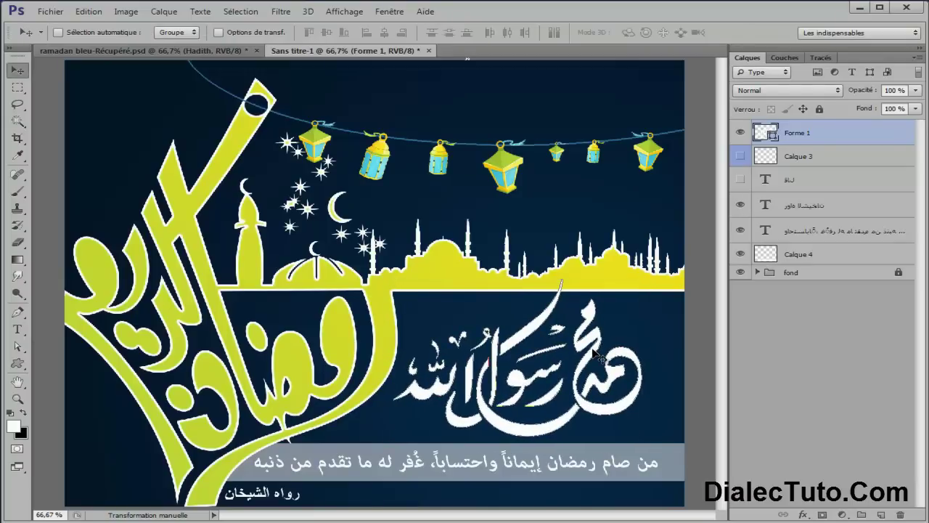
pyautogui.moveTo(859, 92); pyautogui.dragTo(836, 92)
pyautogui.click(832, 157)
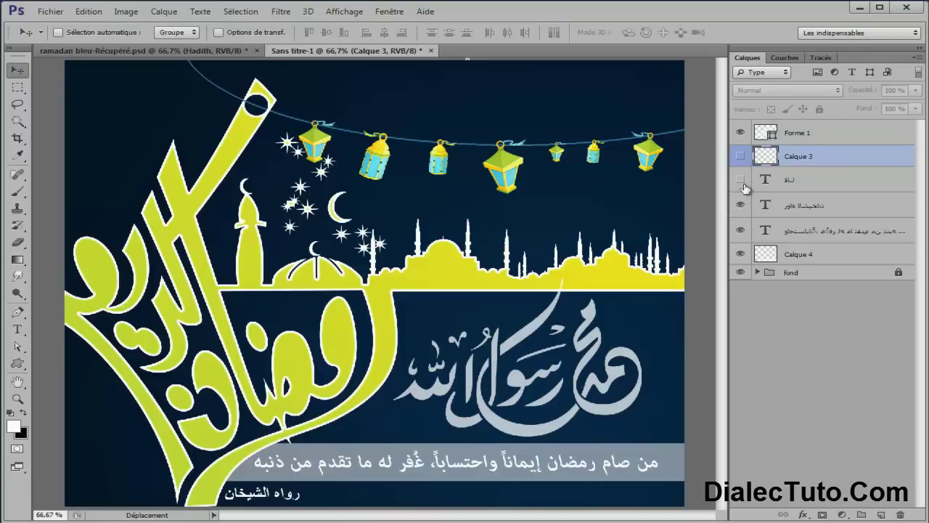
# Step: Show the salawat glyph and place it below the calligraphy's left end
pyautogui.click(740, 156)
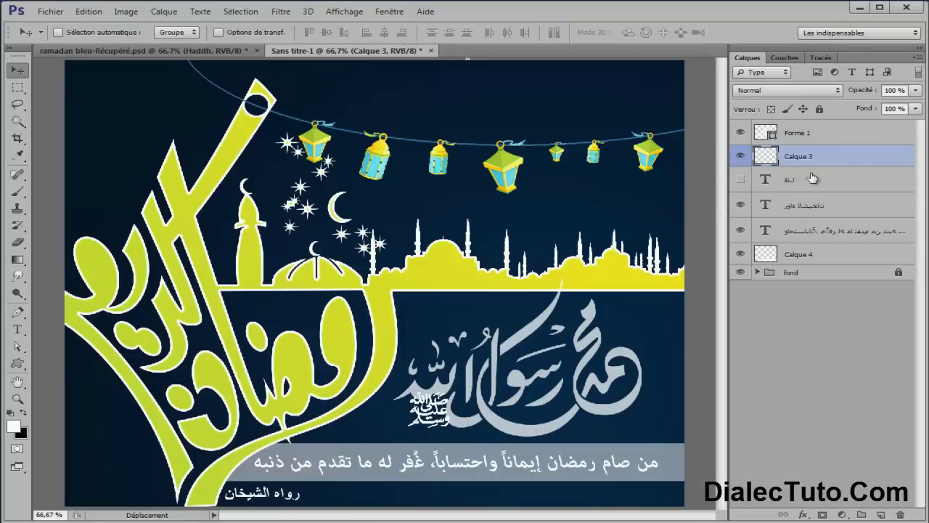
pyautogui.moveTo(428, 412); pyautogui.dragTo(407, 423)
pyautogui.press('Left')
pyautogui.press('Left')
pyautogui.press('Left')
pyautogui.press('Left')
pyautogui.press('Left')
pyautogui.press('Left')
pyautogui.press('Left')
pyautogui.press('Left')
pyautogui.press('Left')
pyautogui.press('Left')
pyautogui.press('Left')
pyautogui.press('Left')
pyautogui.press('Left')
pyautogui.press('Left')
pyautogui.press('Left')
pyautogui.press('Left')
pyautogui.press('Left')
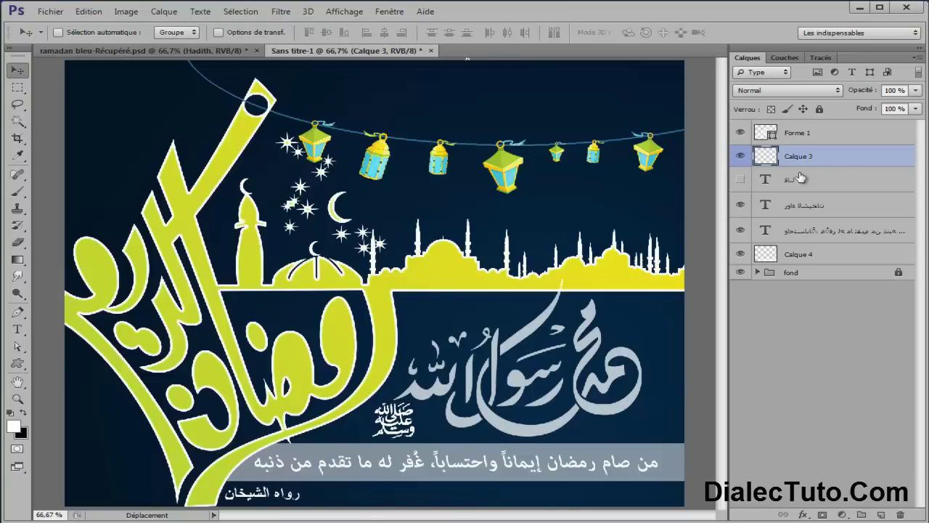
# Step: Set قال above the calligraphy's right end, enlarged to about 147% at roughly 81% opacity
pyautogui.click(741, 180)
pyautogui.click(806, 182)
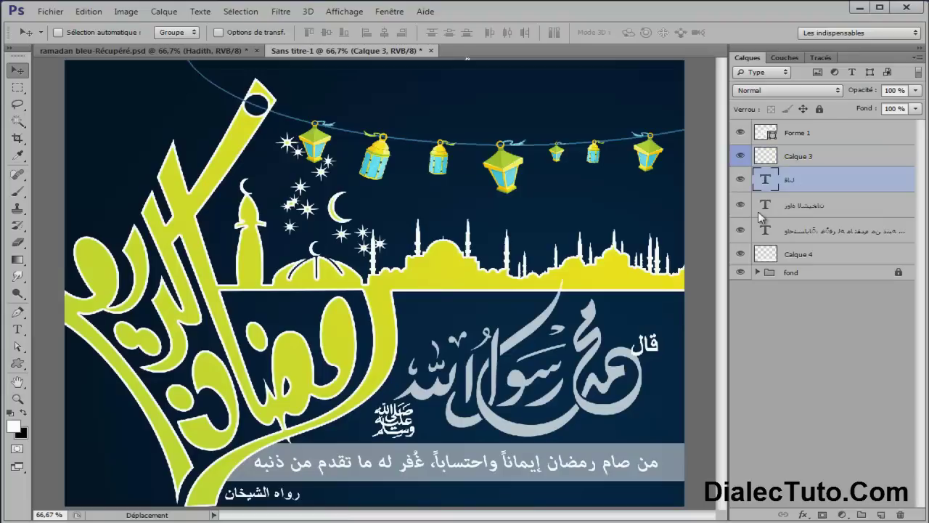
pyautogui.moveTo(656, 352)
pyautogui.mouseDown()
pyautogui.moveTo(656, 328)
pyautogui.moveTo(644, 329)
pyautogui.mouseUp()
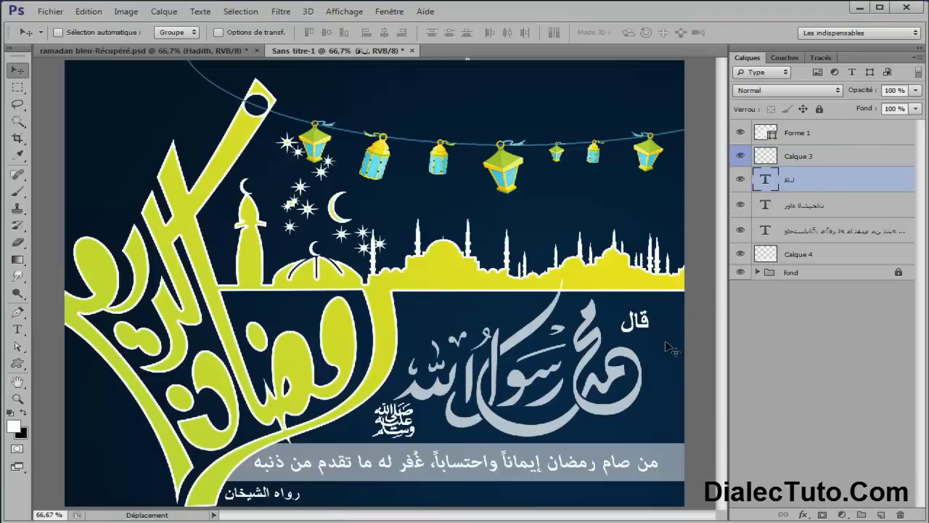
pyautogui.hotkey('ctrl', 't')
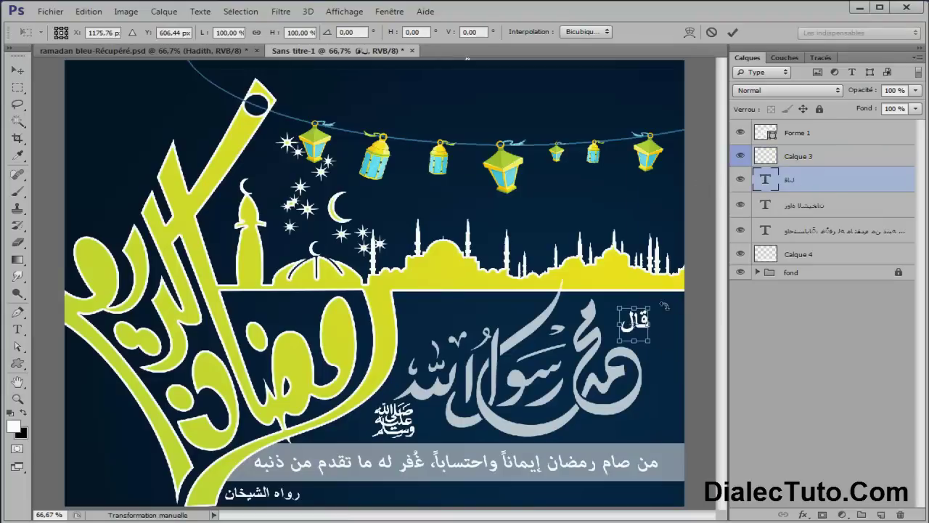
pyautogui.moveTo(650, 341); pyautogui.dragTo(658, 345)
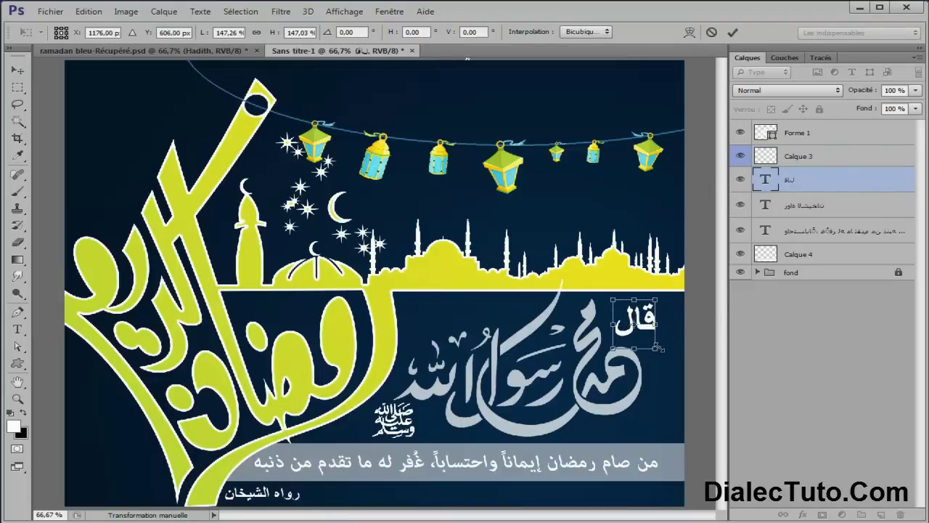
pyautogui.press('Return')
pyautogui.moveTo(645, 328); pyautogui.dragTo(642, 332)
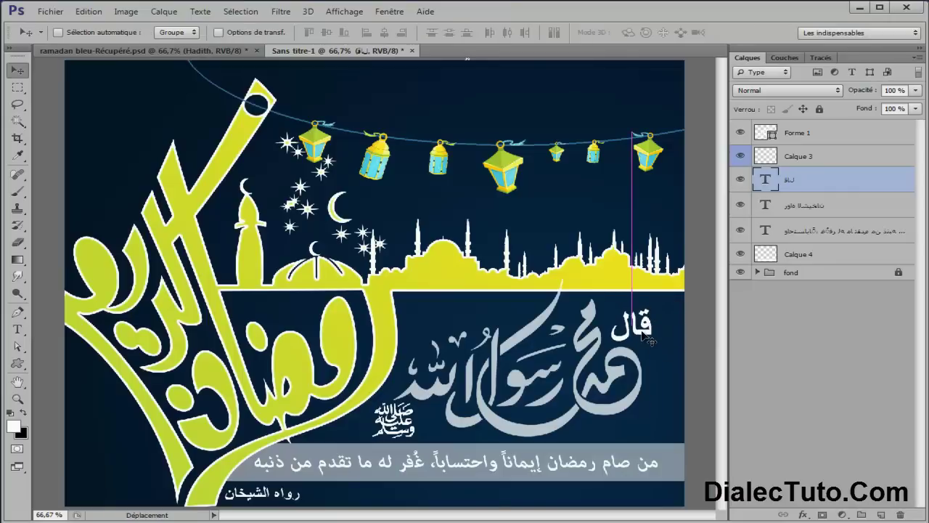
pyautogui.moveTo(873, 93); pyautogui.dragTo(851, 93)
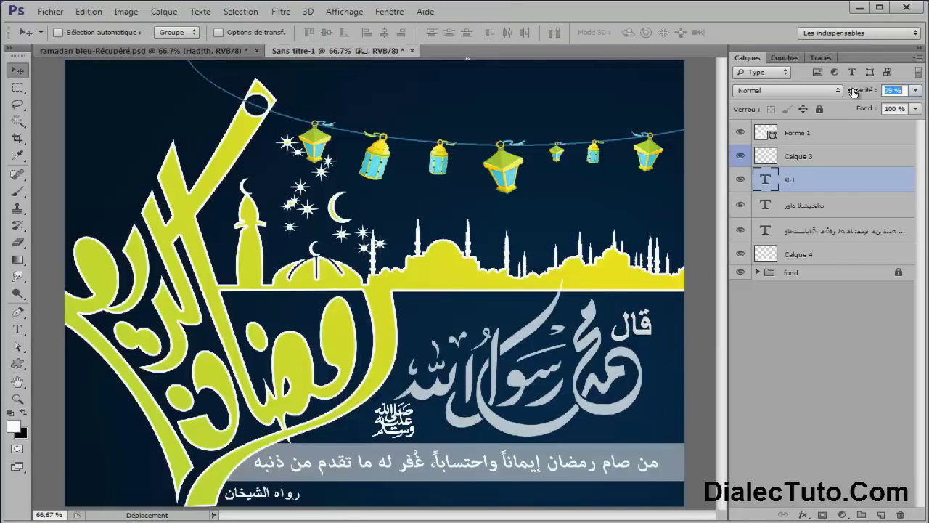